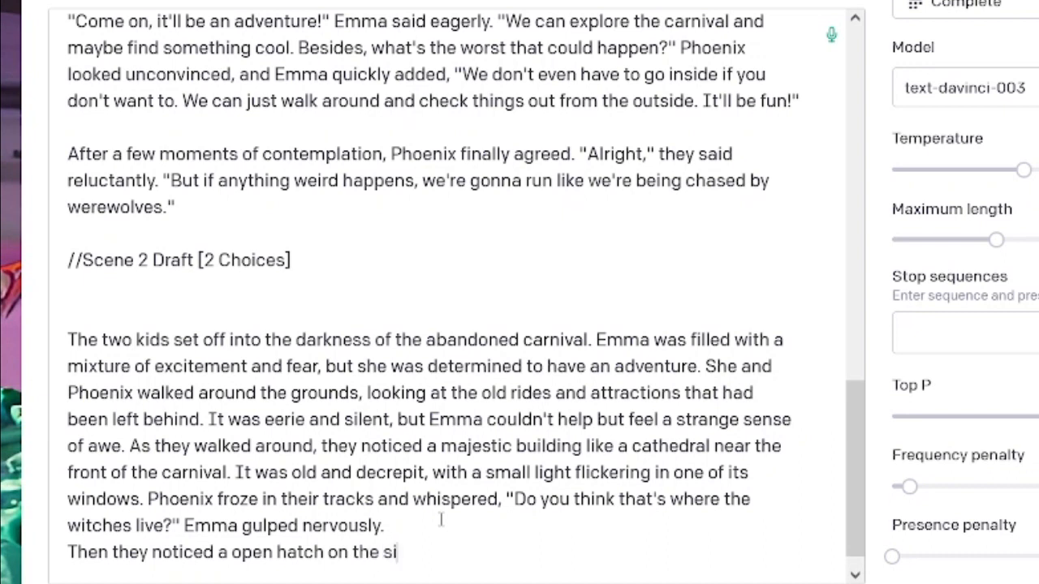
# Step: Continue the sentence at the end of the Scene 2 draft with the open hatch being on the "side of the huge magenta building,"
pyautogui.press('BackSpace')
pyautogui.write('e of the')
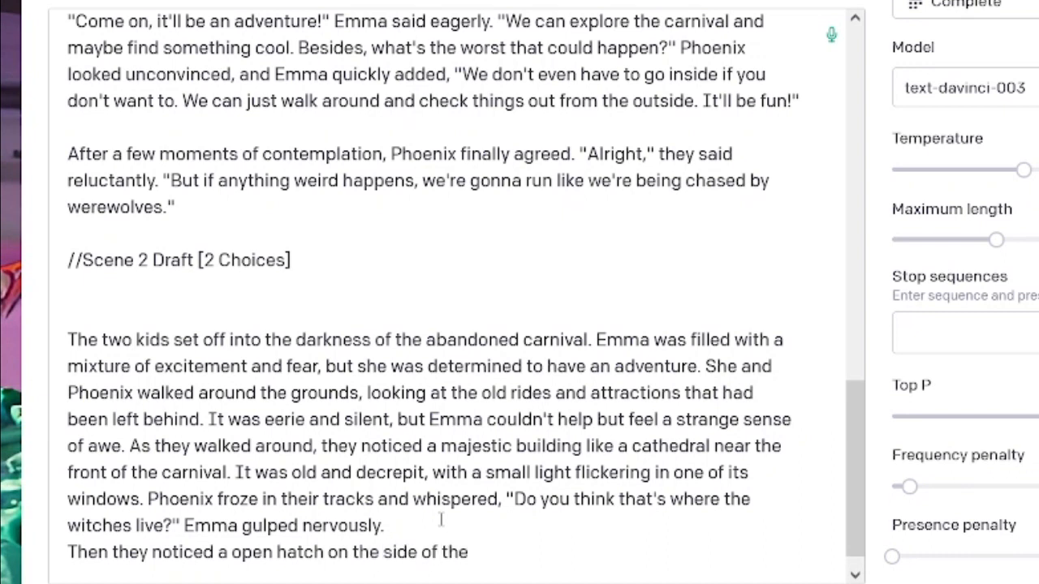
pyautogui.press('Up')
pyautogui.press('Up')
pyautogui.press('Up')
pyautogui.hotkey('ctrl', 'Right')
pyautogui.press('Down')
pyautogui.press('Down')
pyautogui.press('Down')
pyautogui.press('Down')
pyautogui.write('huge mage')
pyautogui.press('BackSpace')
pyautogui.press('BackSpace')
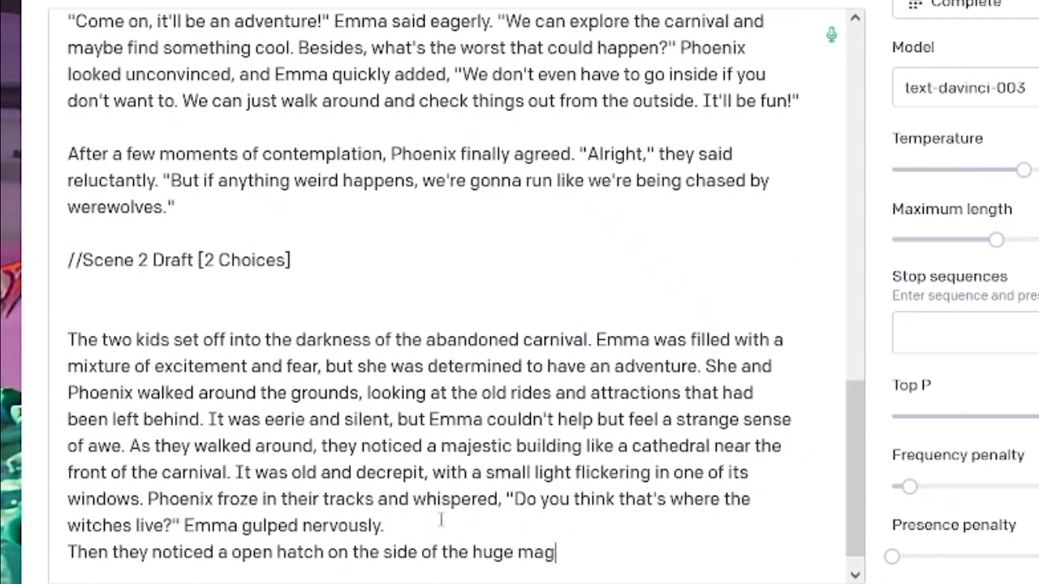
pyautogui.write('j')
pyautogui.press('BackSpace')
pyautogui.write('genta building,')
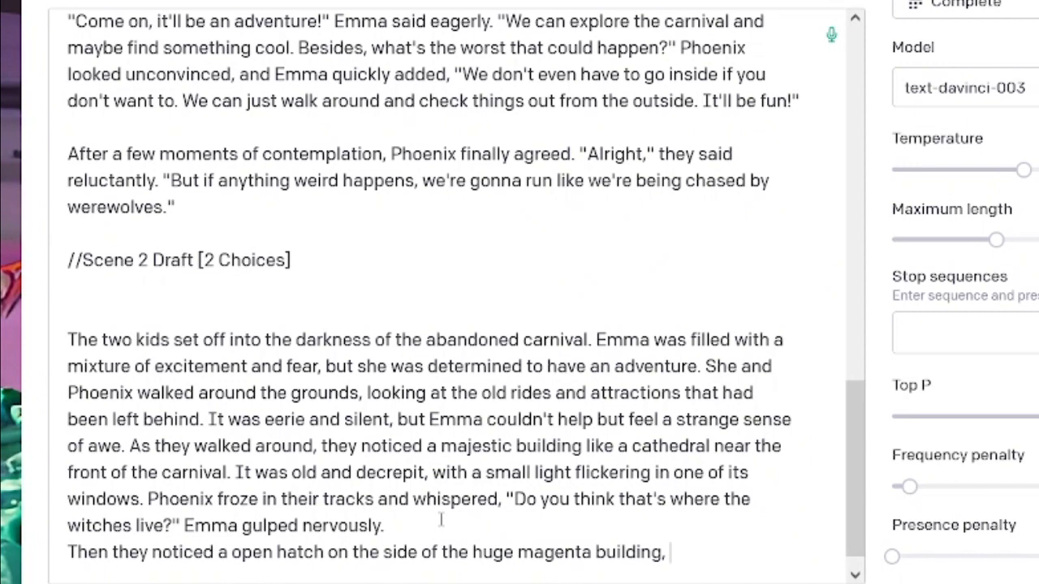
# Step: Finish the hatch sentence with "leading into some mysterious area below the cathedral."
pyautogui.write(' leading int')
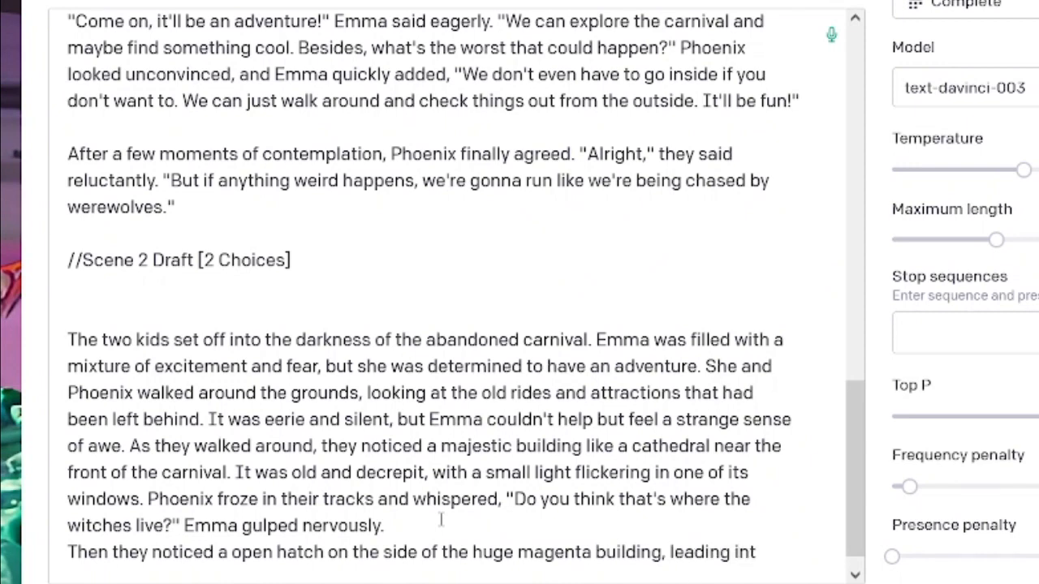
pyautogui.write('o some mysterious ')
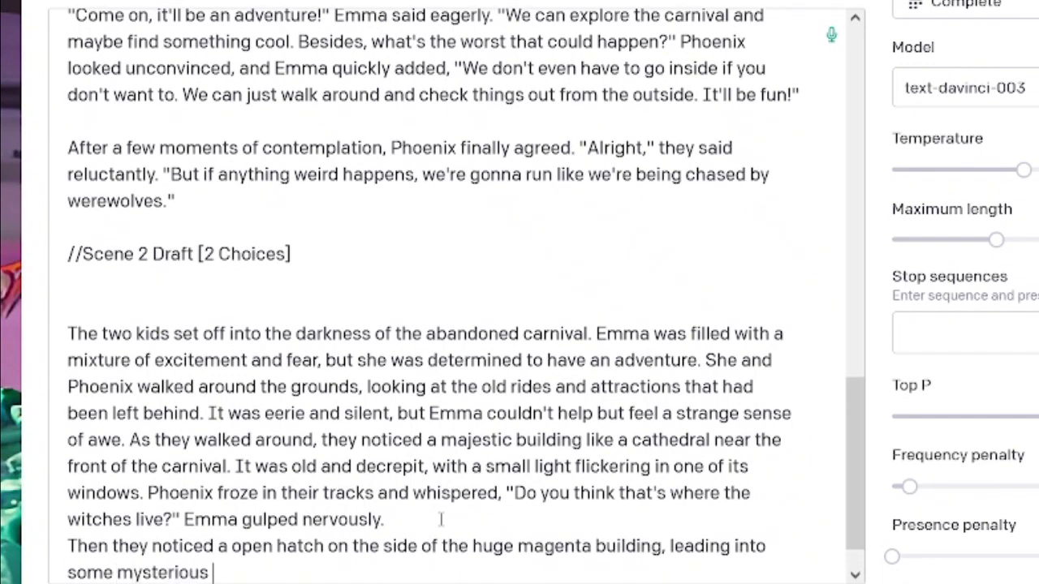
pyautogui.write('tunnels ')
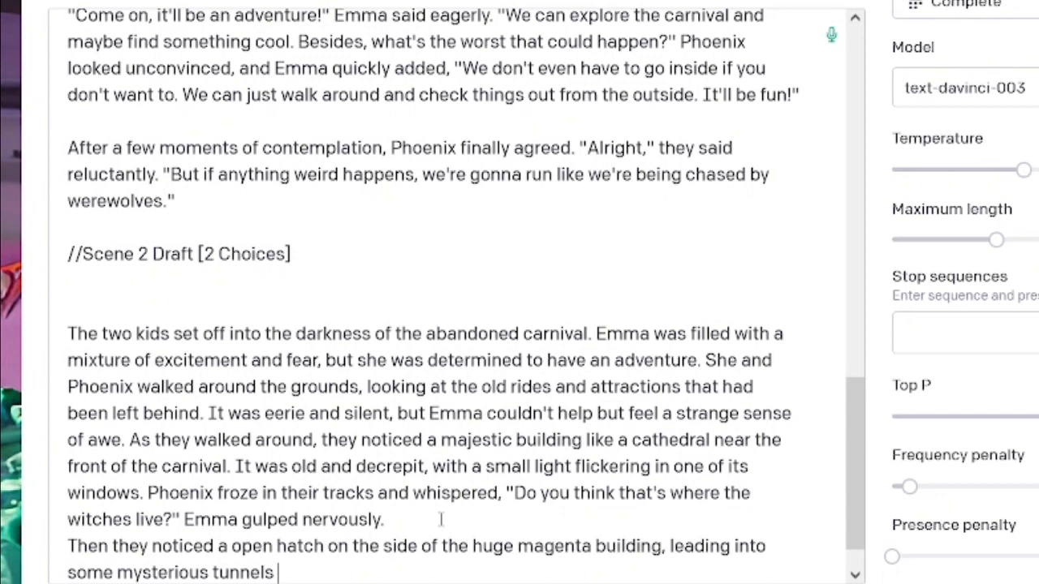
pyautogui.write('below')
pyautogui.press('BackSpace')
pyautogui.press('BackSpace')
pyautogui.press('BackSpace')
pyautogui.press('BackSpace')
pyautogui.press('BackSpace')
pyautogui.press('BackSpace')
pyautogui.press('BackSpace')
pyautogui.press('BackSpace')
pyautogui.press('BackSpace')
pyautogui.press('BackSpace')
pyautogui.press('BackSpace')
pyautogui.press('BackSpace')
pyautogui.press('BackSpace')
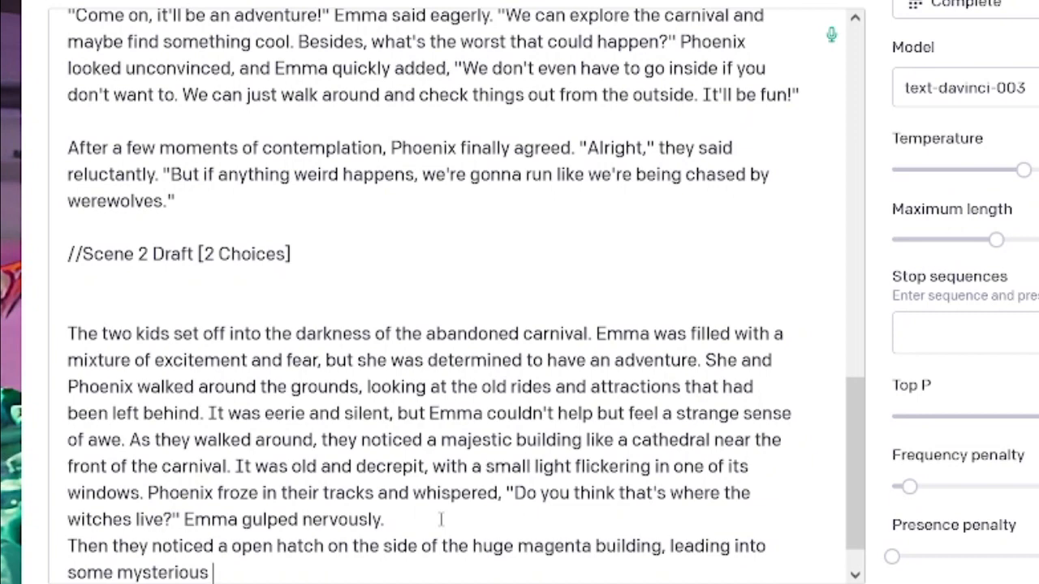
pyautogui.write('area b')
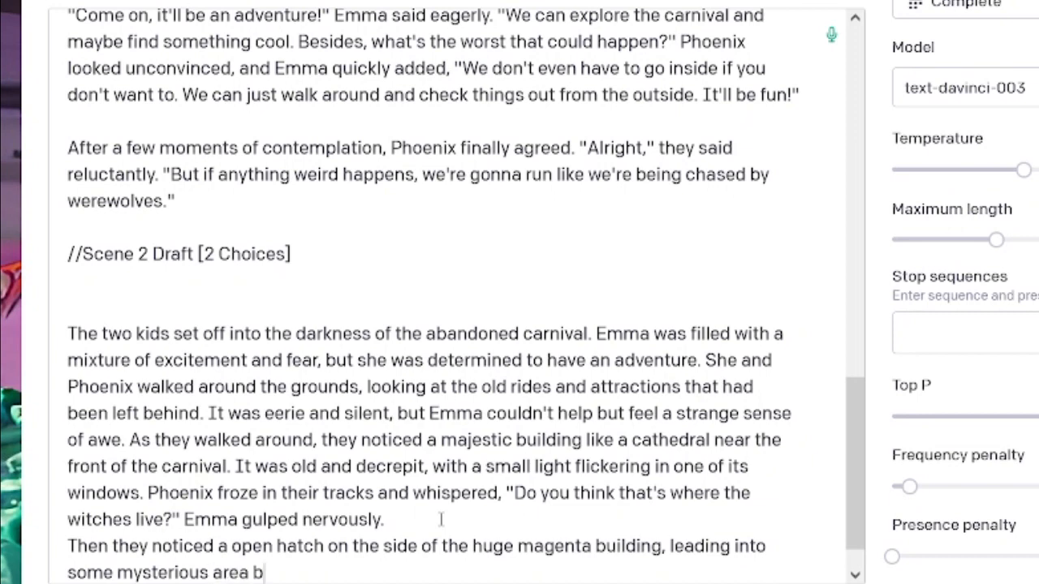
pyautogui.write('elow the')
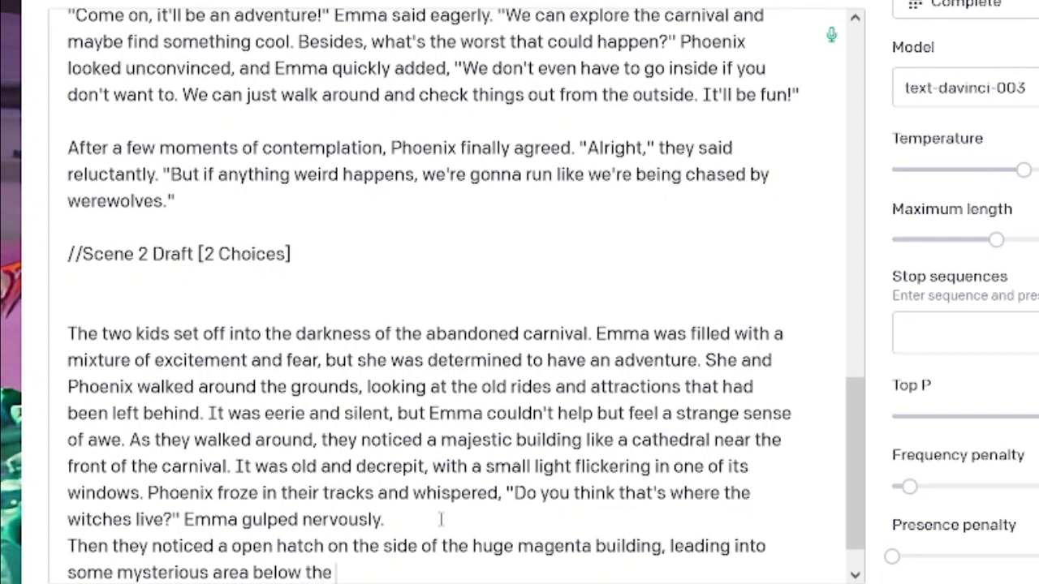
pyautogui.write(' cathedral.')
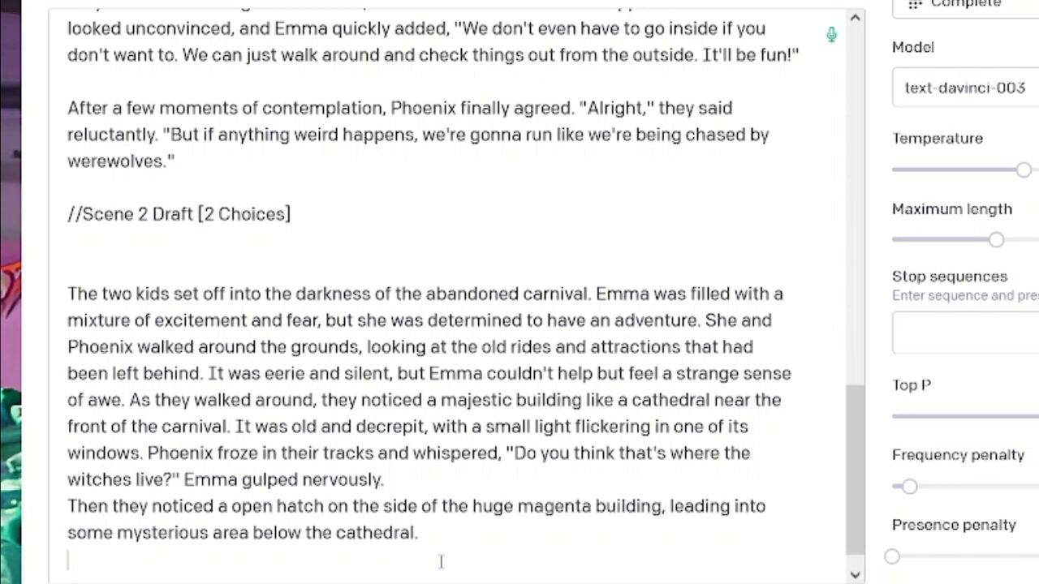
# Step: Start a bracketed instruction below the draft reading "[*DAVINCI Please *]"
pyautogui.scroll(-1, 440, 562)
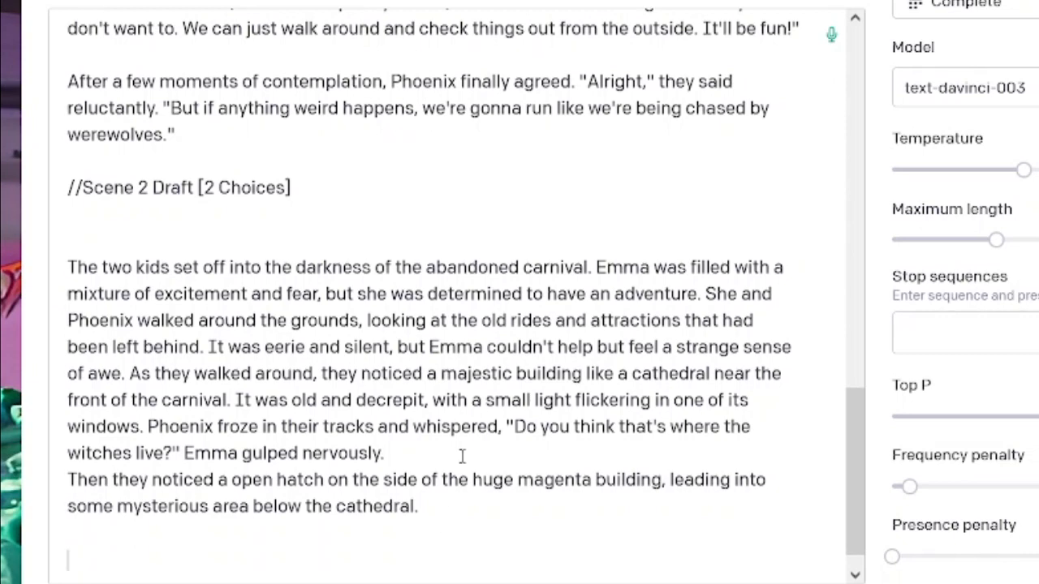
pyautogui.write('[]')
pyautogui.press('Left')
pyautogui.write('**')
pyautogui.press('Left')
pyautogui.write('DAVINCI ')
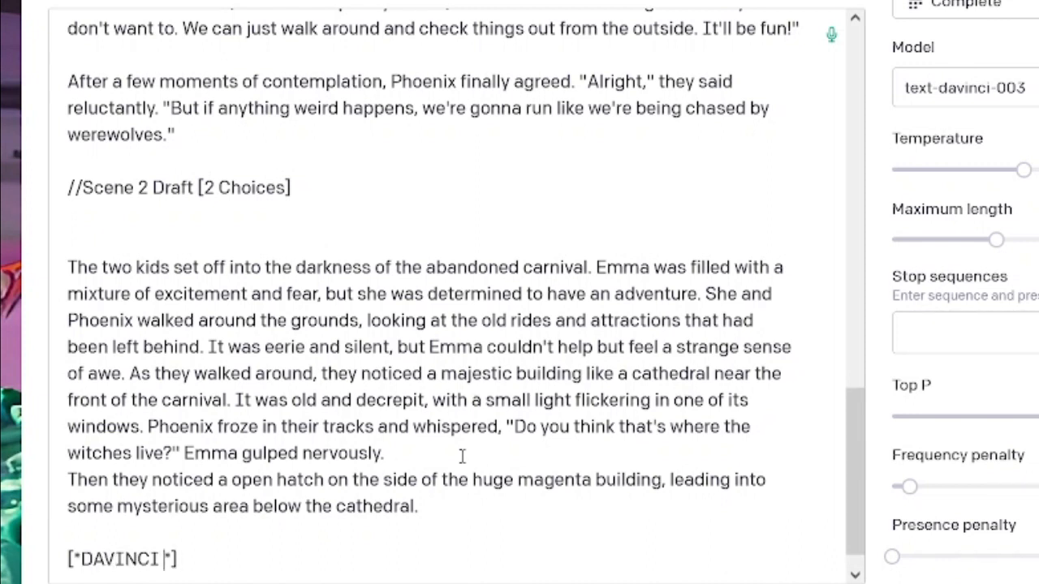
pyautogui.write('Please')
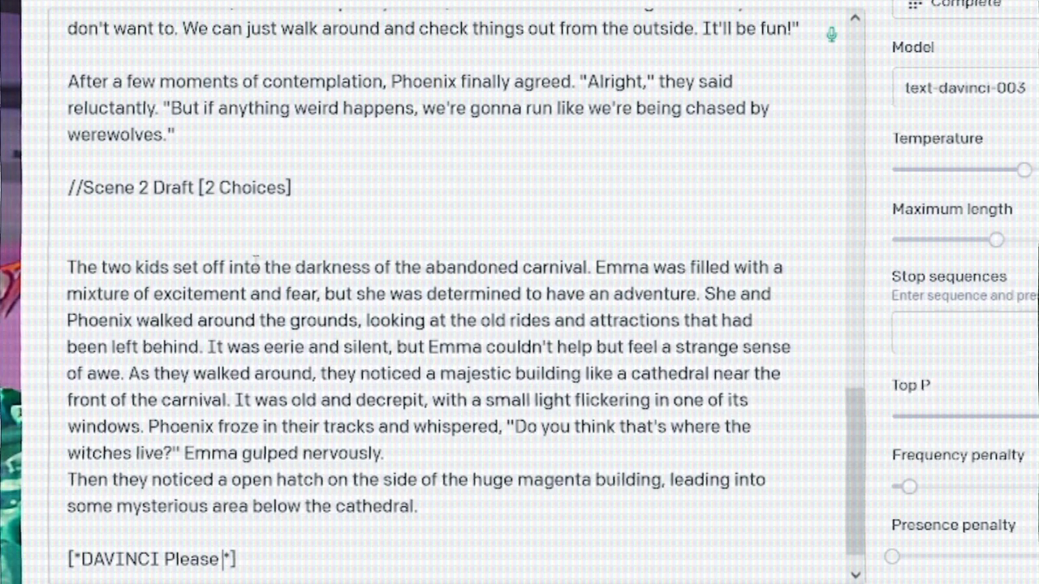
# Step: Split the Scene 2 draft into separate paragraphs before "As they walked around", "Phoenix froze" and "Then they noticed", with blank lines between them
pyautogui.click(131, 373)
pyautogui.press('Return')
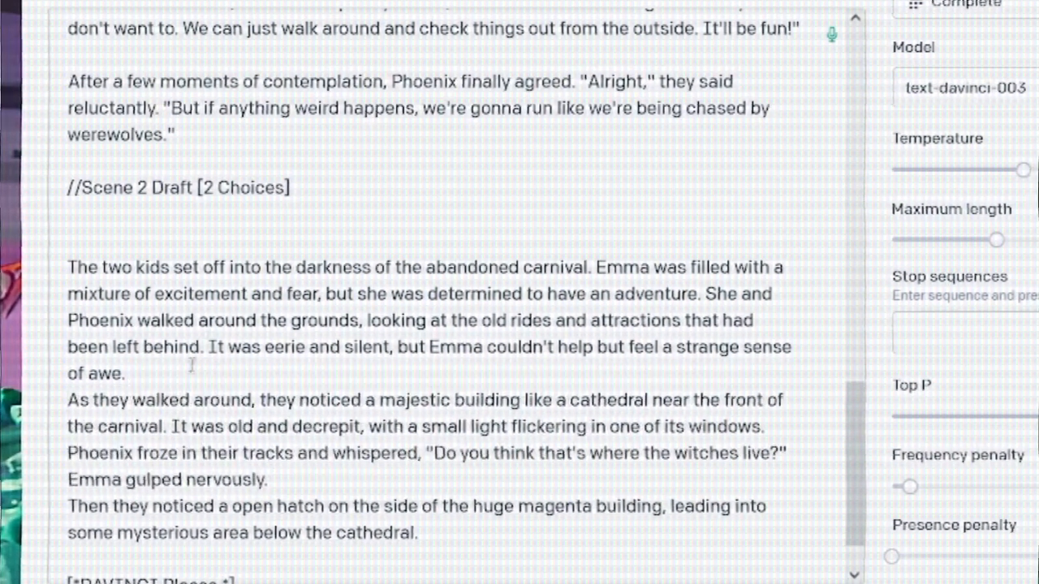
pyautogui.click(764, 428)
pyautogui.press('Return')
pyautogui.press('Return')
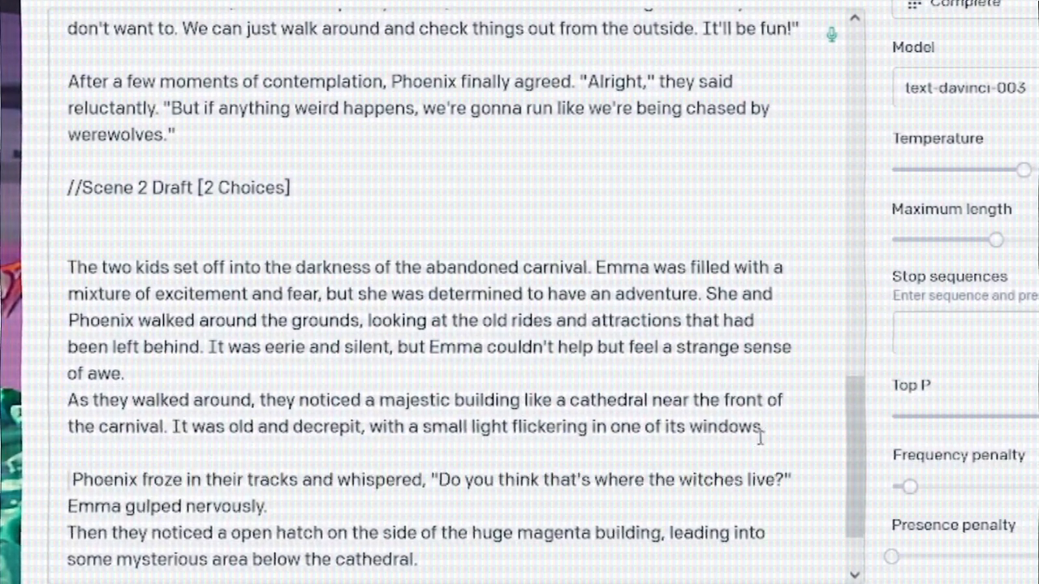
pyautogui.press('Delete')
pyautogui.click(303, 376)
pyautogui.press('Return')
pyautogui.scroll(-2, 280, 360)
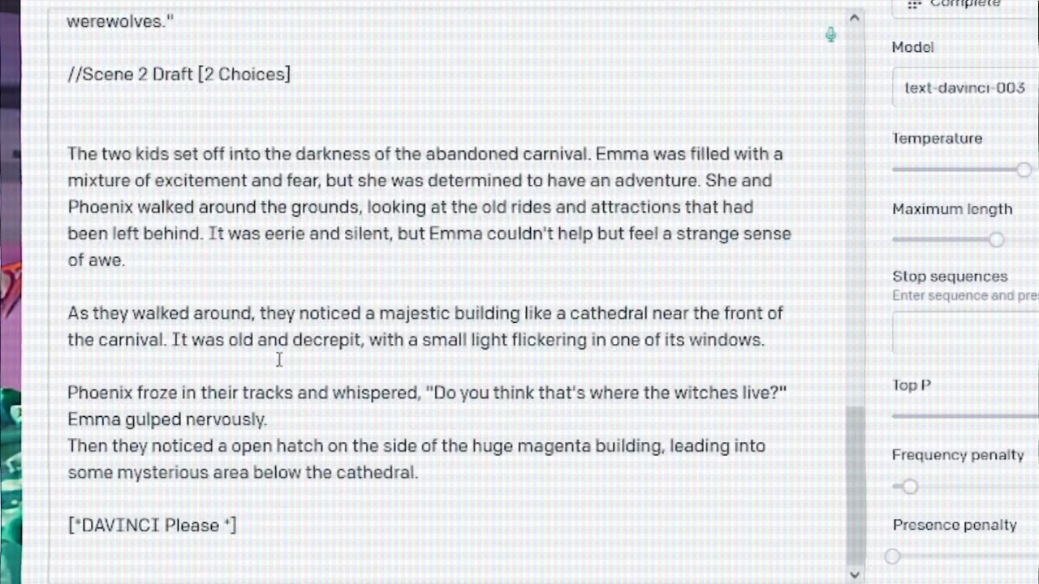
pyautogui.click(320, 420)
pyautogui.press('Return')
# Step: Add the dialogue "Wait, look over there, we can explore underneath this thing." after the sentence about gulping nervously
pyautogui.click(320, 420)
pyautogui.write('"Wai')
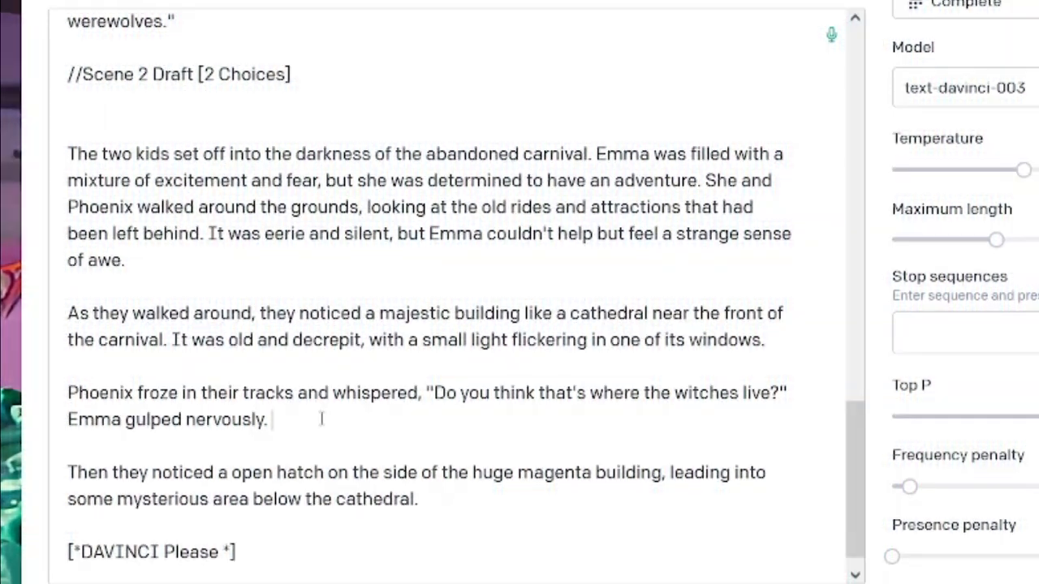
pyautogui.write('t, look t')
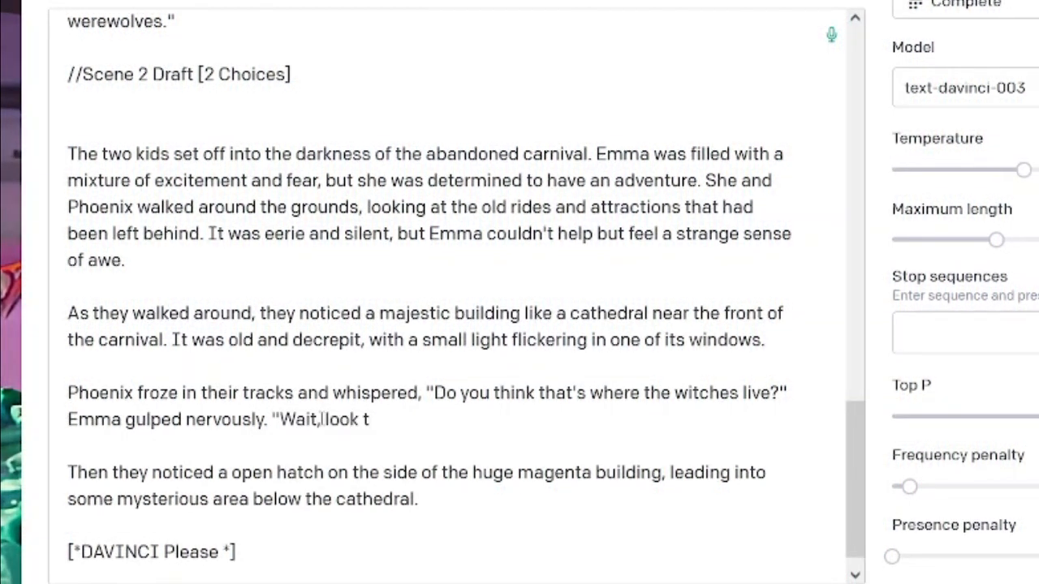
pyautogui.press('BackSpace')
pyautogui.write('over there,')
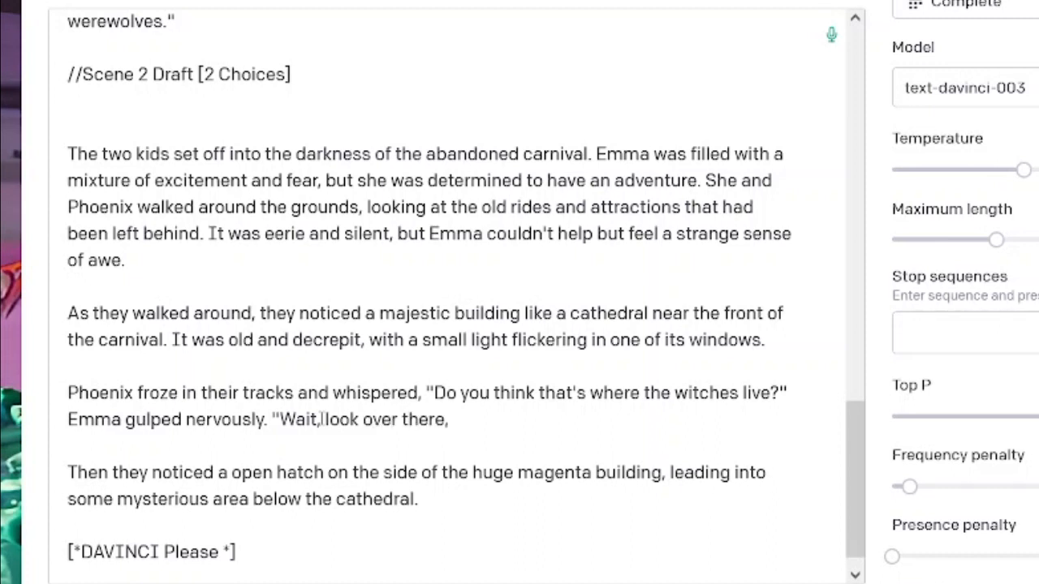
pyautogui.write(' we can explore under')
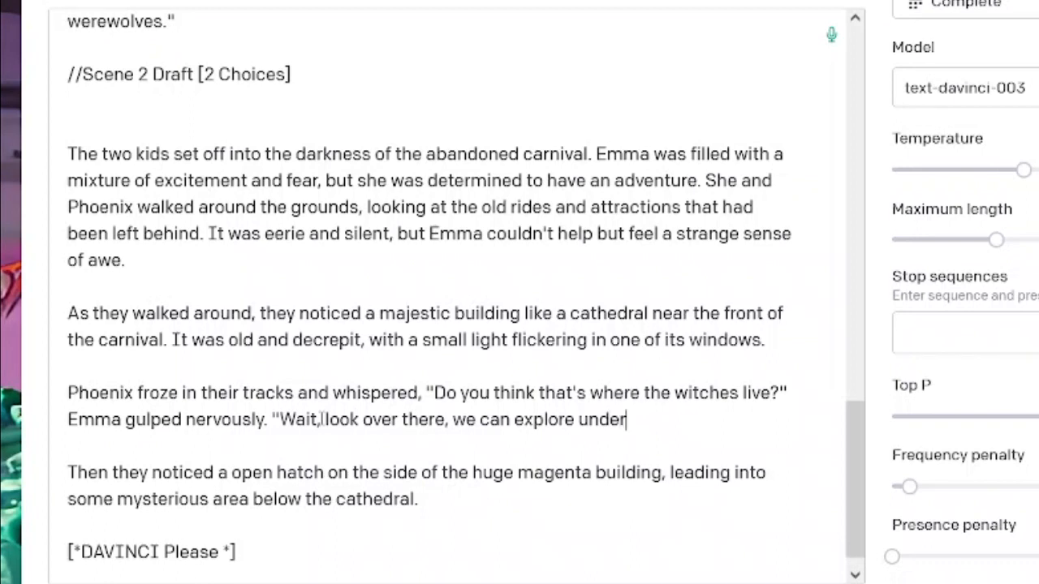
pyautogui.write('neath this thing."')
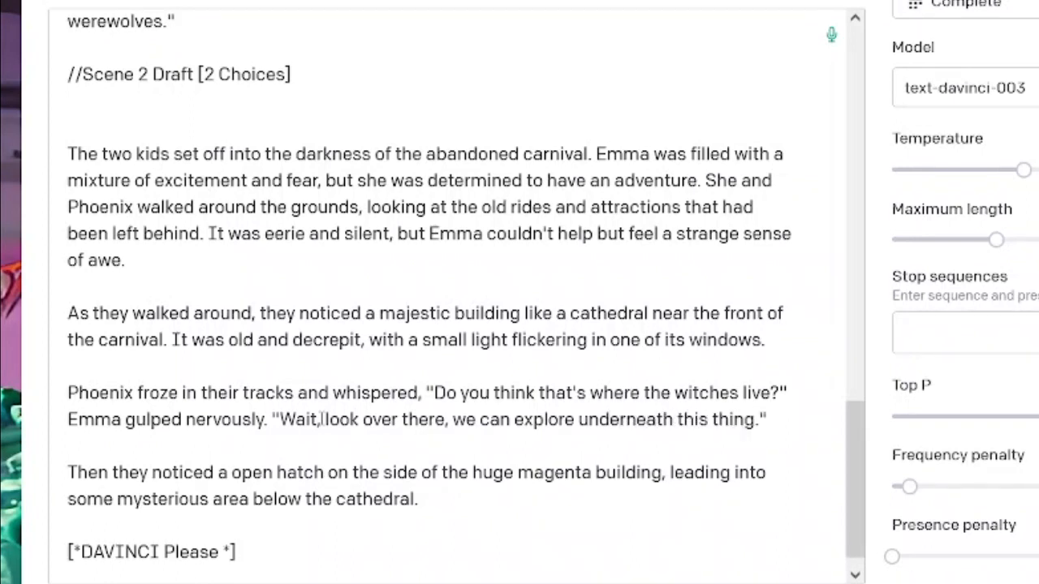
# Step: Replace "Then they noticed a" with "There was an" at the start of the hatch sentence
pyautogui.hotkey('ctrl', 'Right')
pyautogui.hotkey('ctrl', 'Right')
pyautogui.hotkey('ctrl', 'shift', 'Right')
pyautogui.hotkey('ctrl', 'shift', 'Right')
pyautogui.hotkey('ctrl', 'shift', 'Right')
pyautogui.hotkey('ctrl', 'shift', 'Right')
pyautogui.write('T')
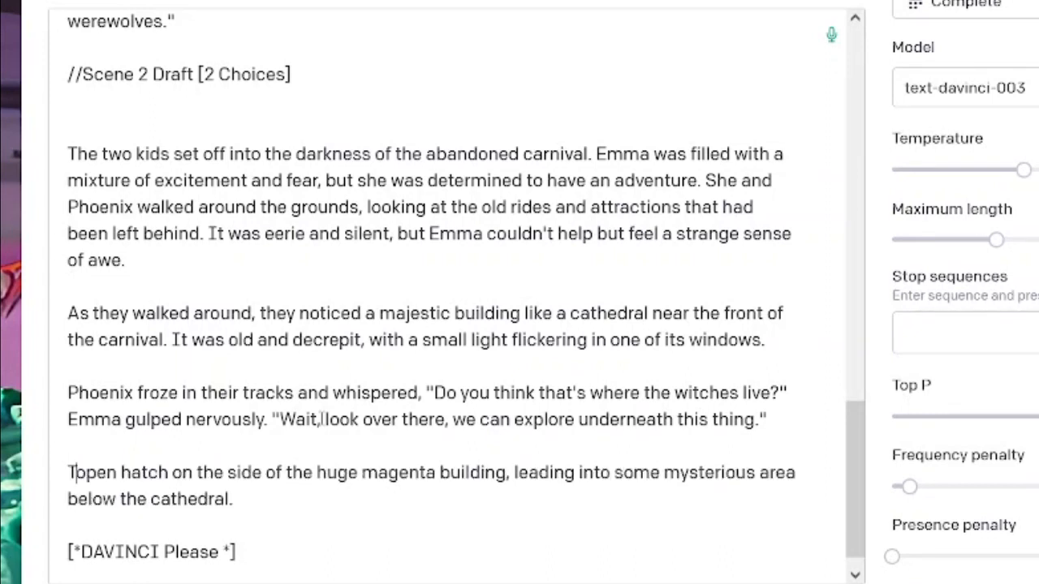
pyautogui.write('here was an')
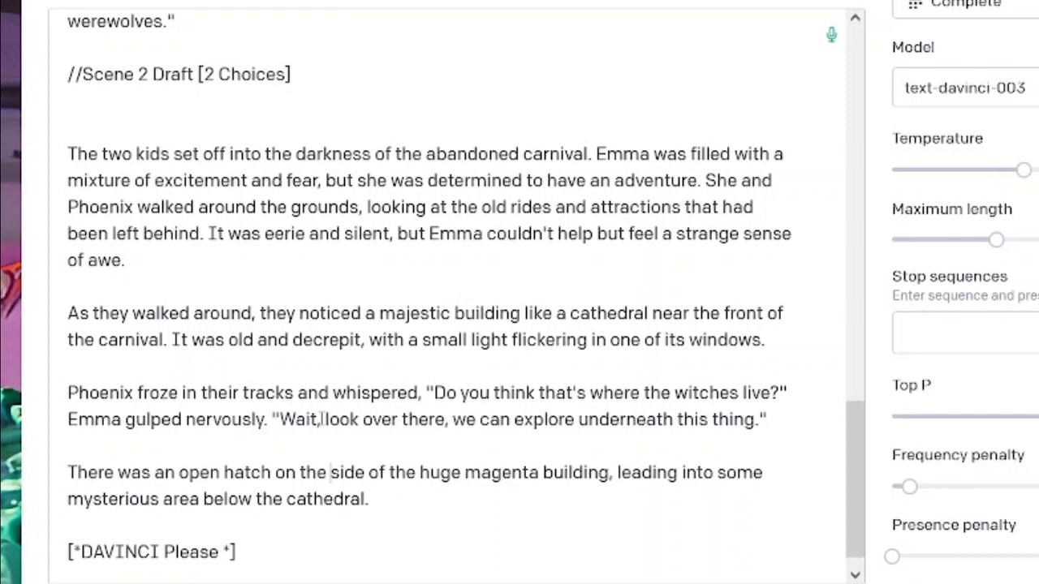
# Step: Delete the clause ", leading into some mysterious area below the cathedral" so the hatch sentence ends after "building"
pyautogui.hotkey('ctrl', 'Right')
pyautogui.hotkey('ctrl', 'Right')
pyautogui.hotkey('ctrl', 'Right')
pyautogui.press('Down')
pyautogui.press('Left')
pyautogui.hotkey('ctrl', 'shift', 'Left')
pyautogui.hotkey('ctrl', 'shift', 'Left')
pyautogui.hotkey('ctrl', 'shift', 'Left')
pyautogui.hotkey('ctrl', 'shift', 'Left')
pyautogui.hotkey('ctrl', 'shift', 'Left')
pyautogui.hotkey('ctrl', 'shift', 'Left')
pyautogui.hotkey('ctrl', 'shift', 'Left')
pyautogui.hotkey('ctrl', 'shift', 'Left')
pyautogui.hotkey('ctrl', 'shift', 'Left')
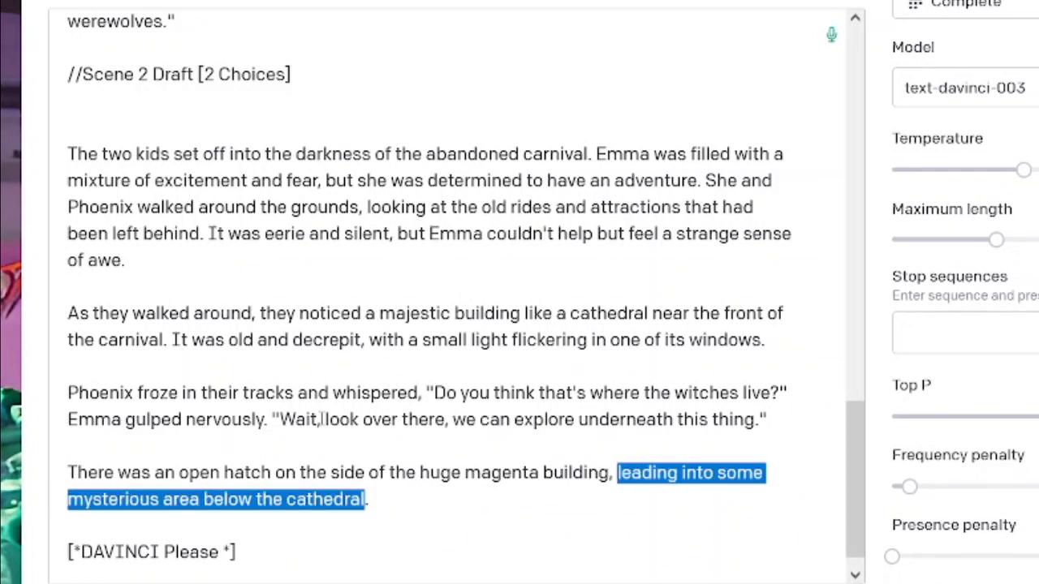
pyautogui.hotkey('ctrl', 'shift', 'Right')
pyautogui.hotkey('shift', 'Left')
pyautogui.hotkey('shift', 'Left')
pyautogui.press('BackSpace')
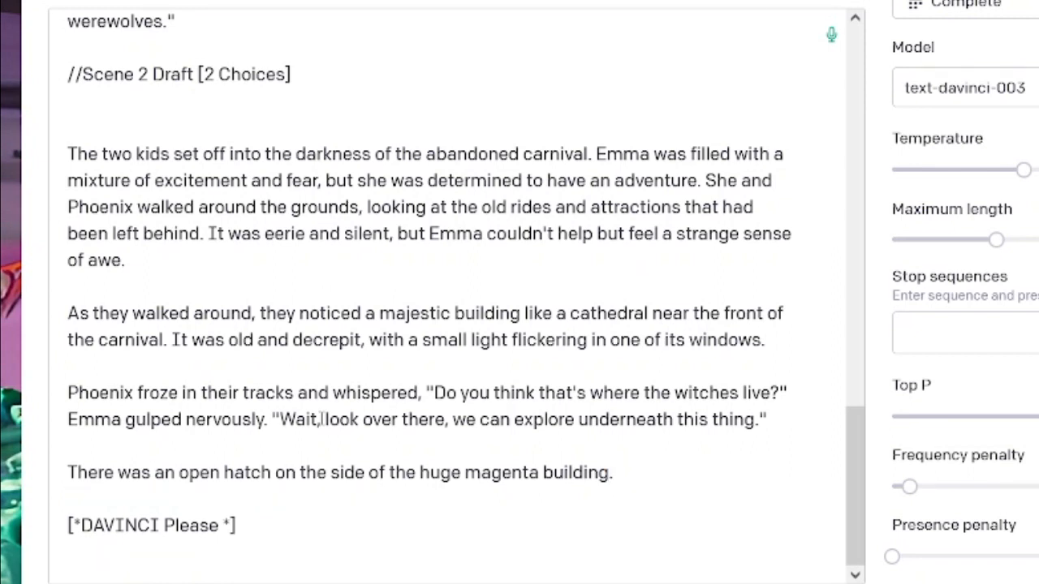
# Step: Complete the DAVINCI instruction, requesting a rewritten, expanded Scene 2 of ~250 words that ends with deciding whether to enter the large building or go underneath
pyautogui.press('Down')
pyautogui.press('Down')
pyautogui.press('Left')
pyautogui.press('Left')
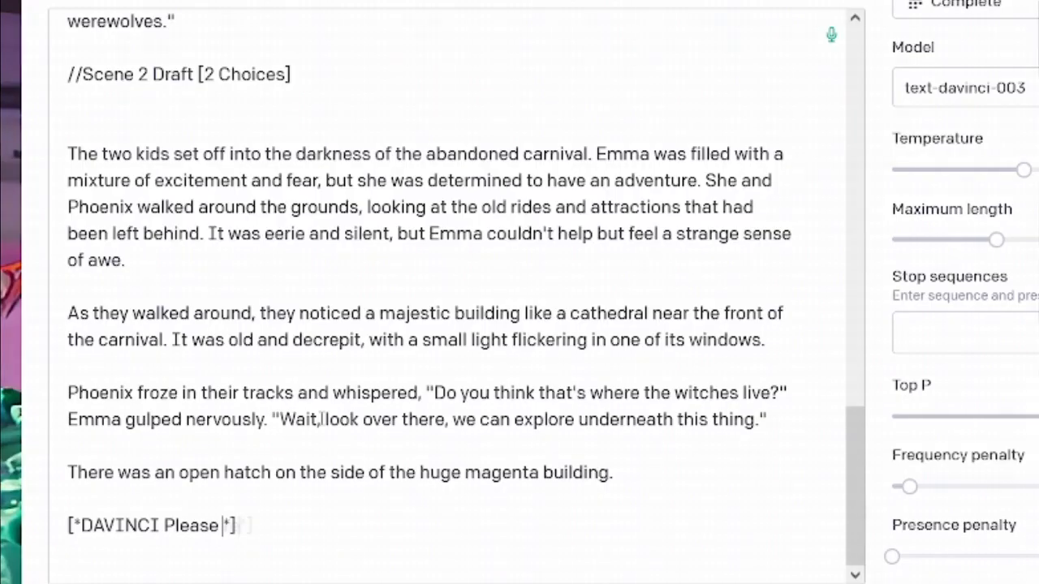
pyautogui.write('rewrite thi*]')
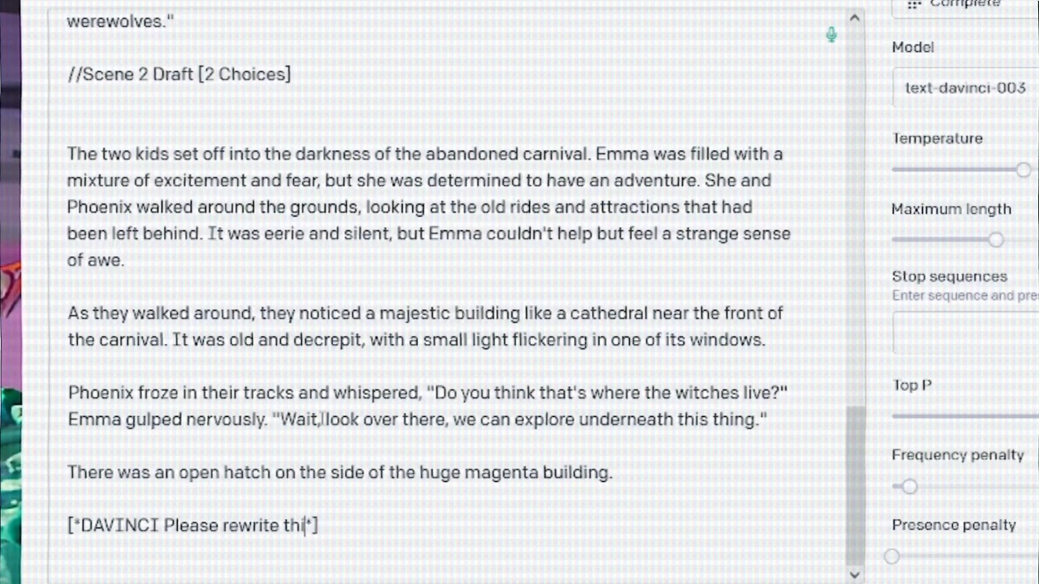
pyautogui.press('BackSpace')
pyautogui.press('BackSpace')
pyautogui.write('and expand this')
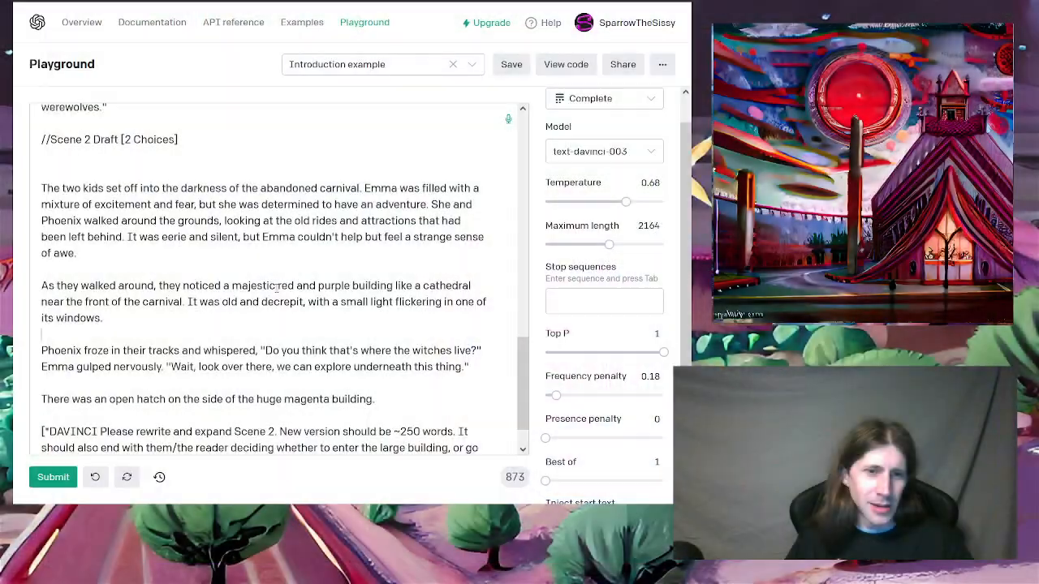
# Step: Check the finished instruction at the end of the draft and submit the prompt for completion
pyautogui.scroll(-1, 279, 287)
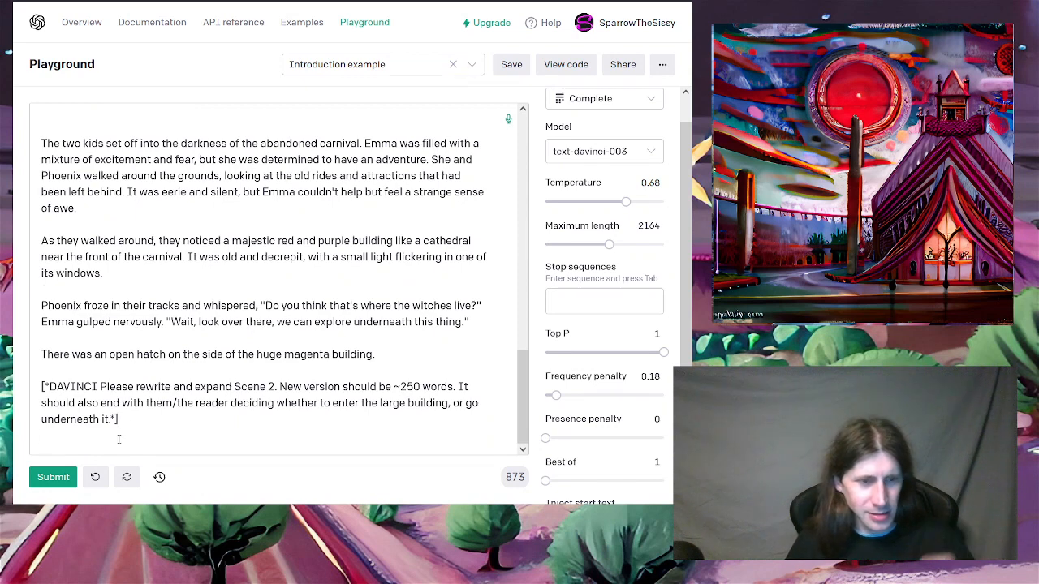
pyautogui.scroll(1, 132, 436)
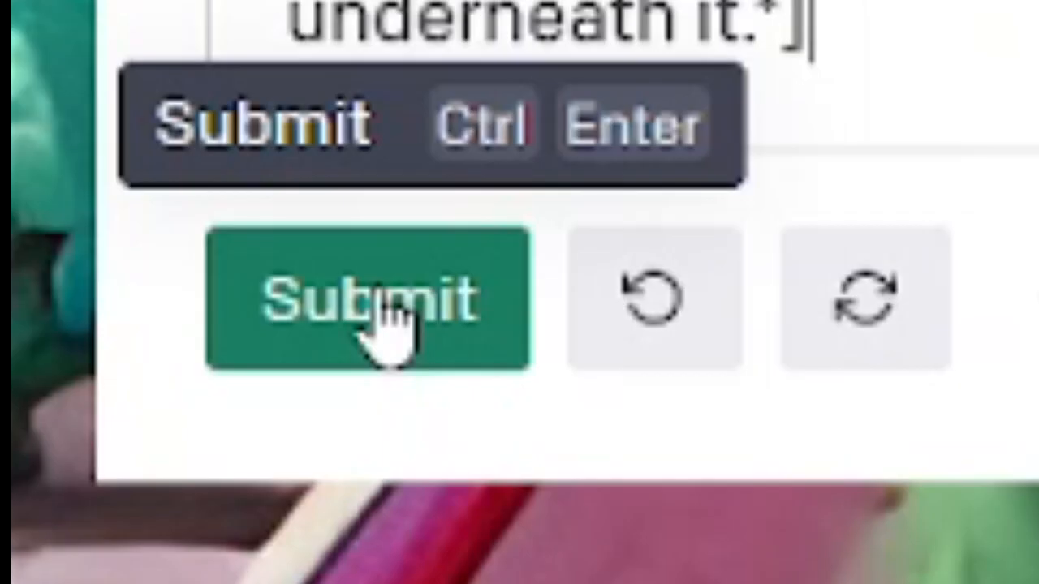
pyautogui.click(389, 317)
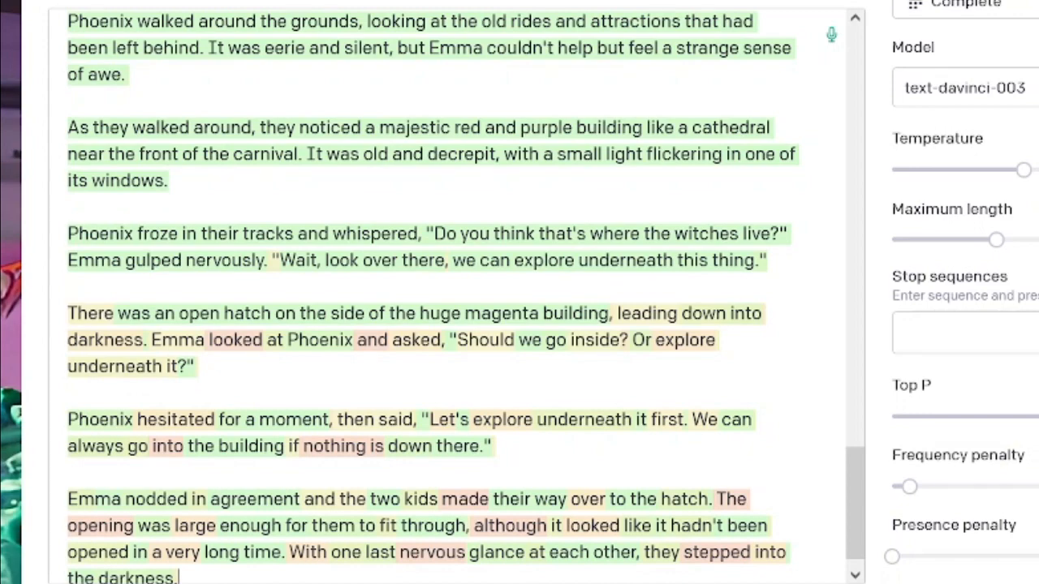
# Step: Review the generated Scene 2 rewrite and select all of it, from "The two kids set off" to "stepped into the darkness."
pyautogui.scroll(5, 283, 399)
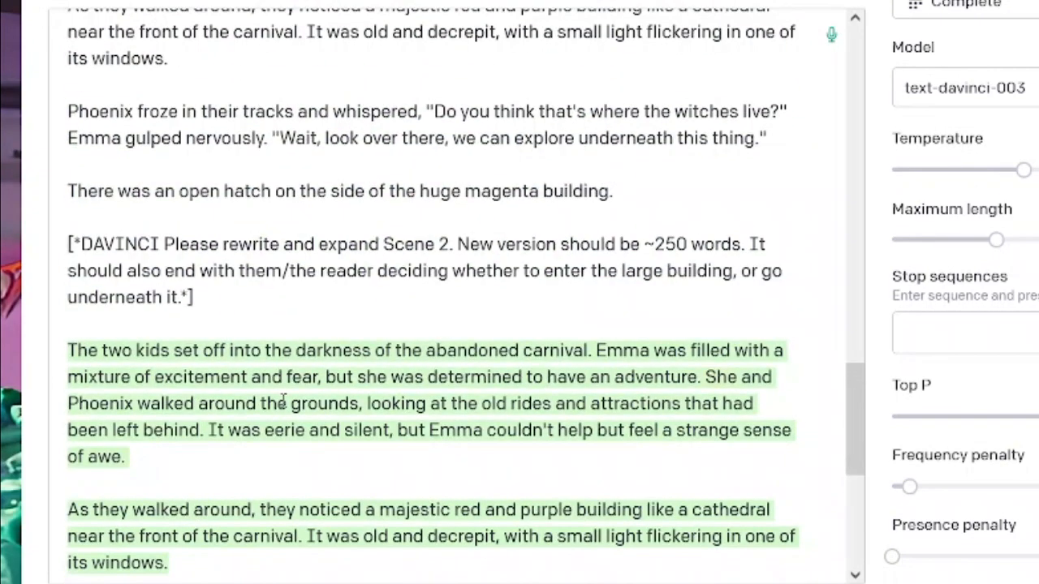
pyautogui.scroll(-5, 283, 399)
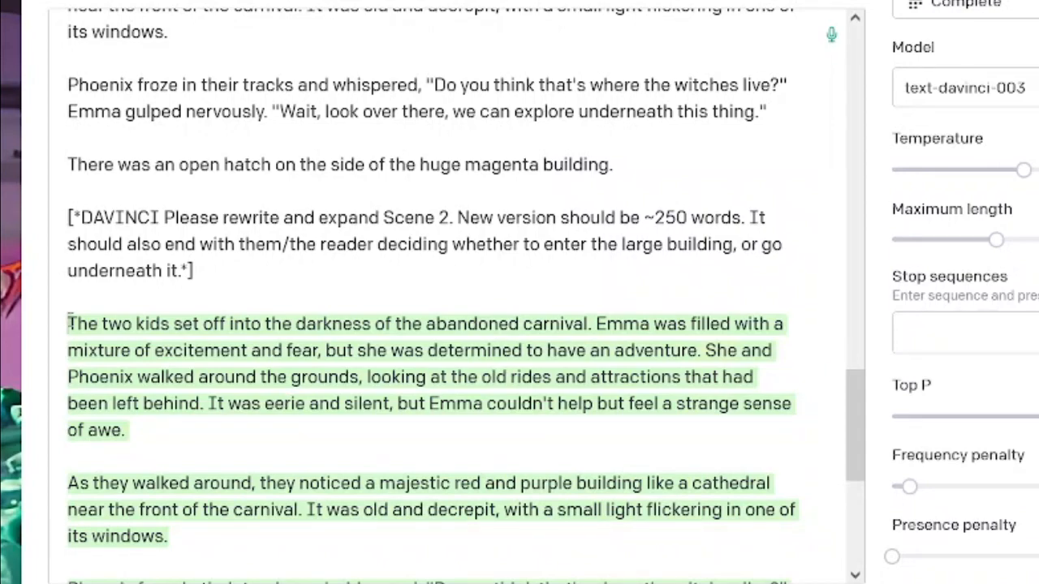
pyautogui.moveTo(69, 323); pyautogui.dragTo(381, 543)
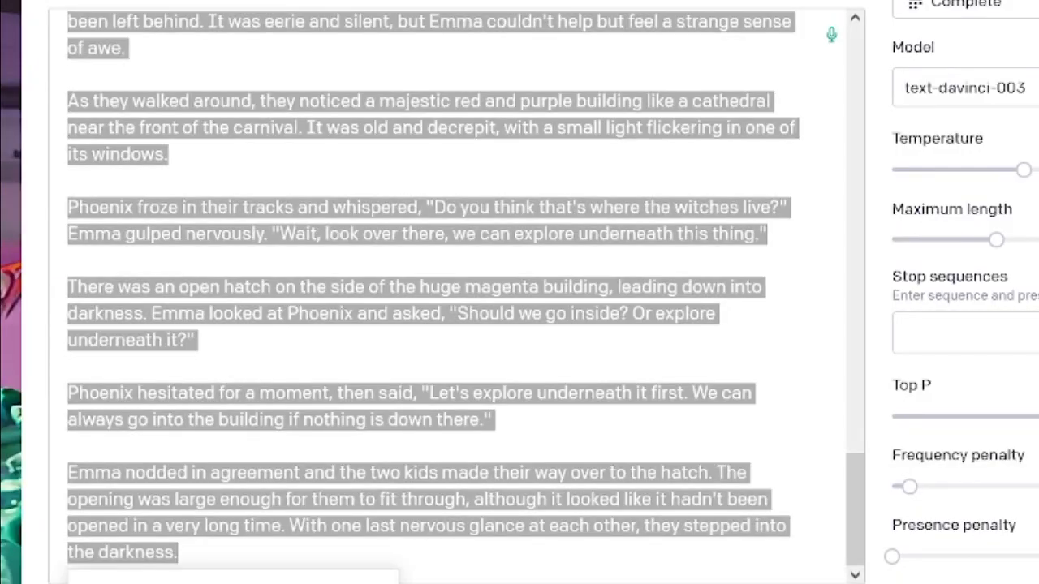
pyautogui.scroll(5, 462, 292)
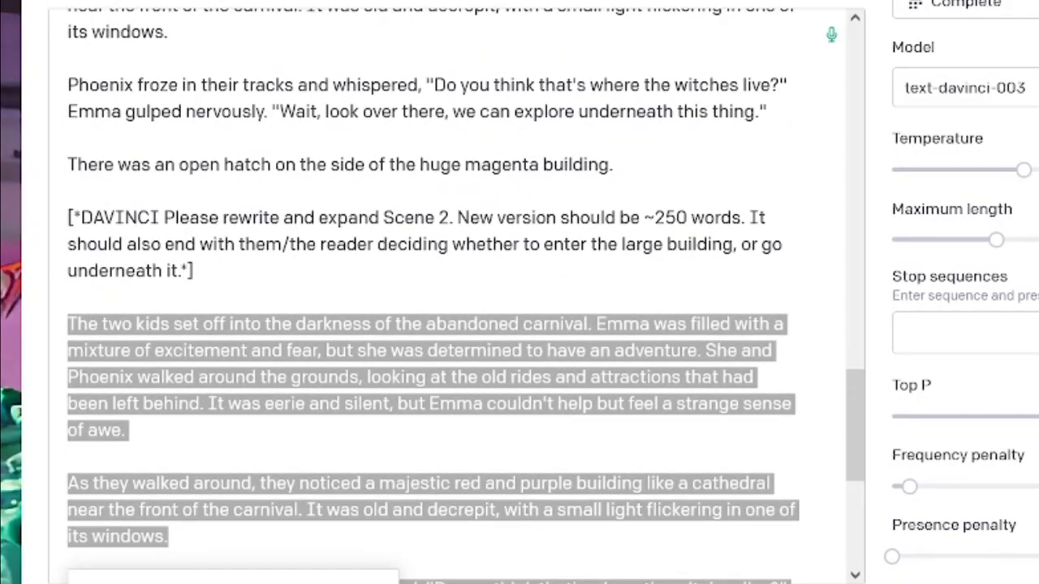
# Step: Select everything from the Scene 2 Draft heading to the end of the rewrite, switch to the other window and clear the selection on return
pyautogui.click(70, 219)
pyautogui.scroll(3, 70, 219)
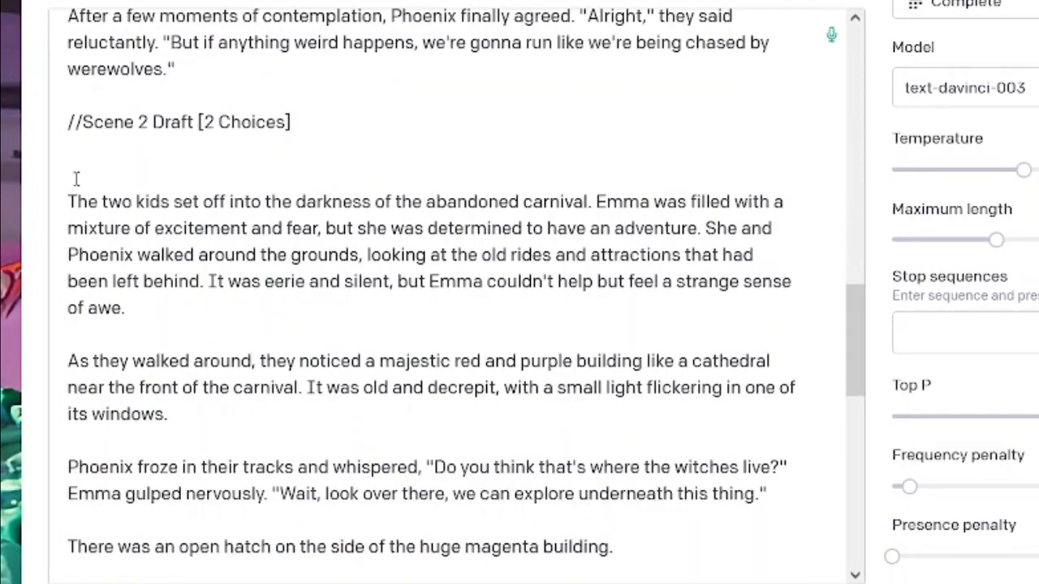
pyautogui.moveTo(72, 122); pyautogui.dragTo(714, 559)
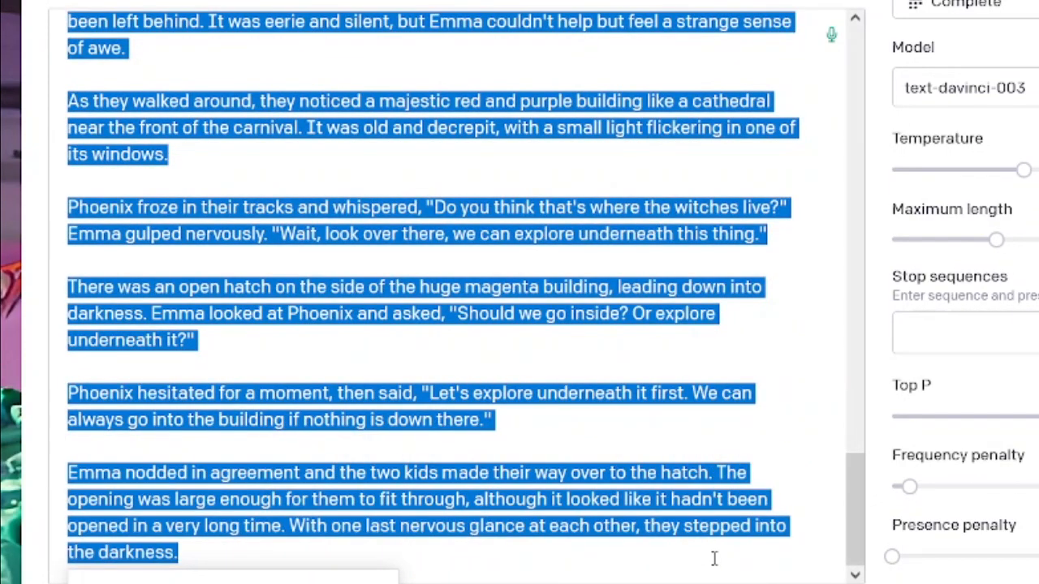
pyautogui.hotkey('alt', 'Tab')
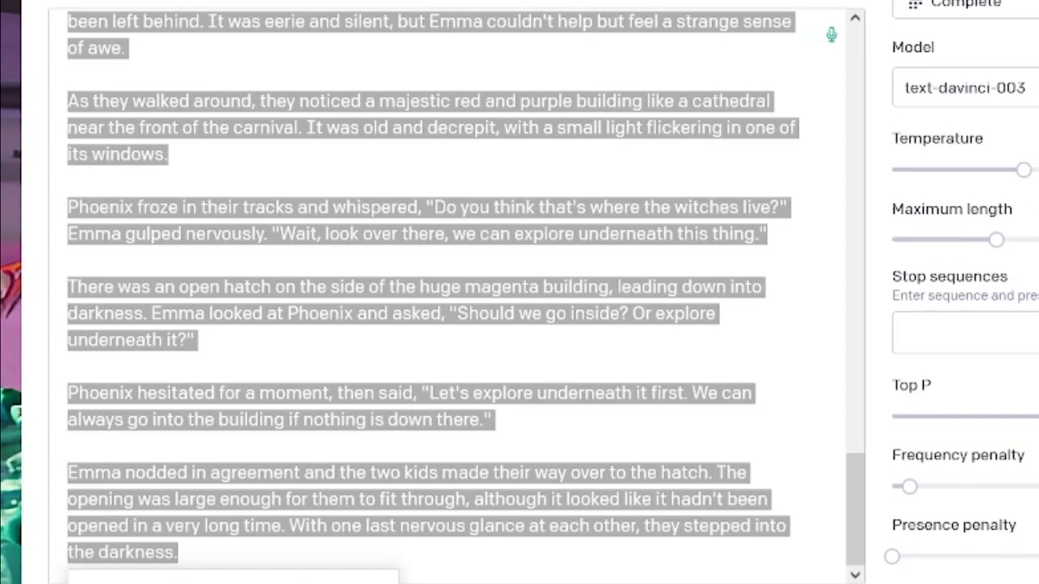
pyautogui.click(557, 554)
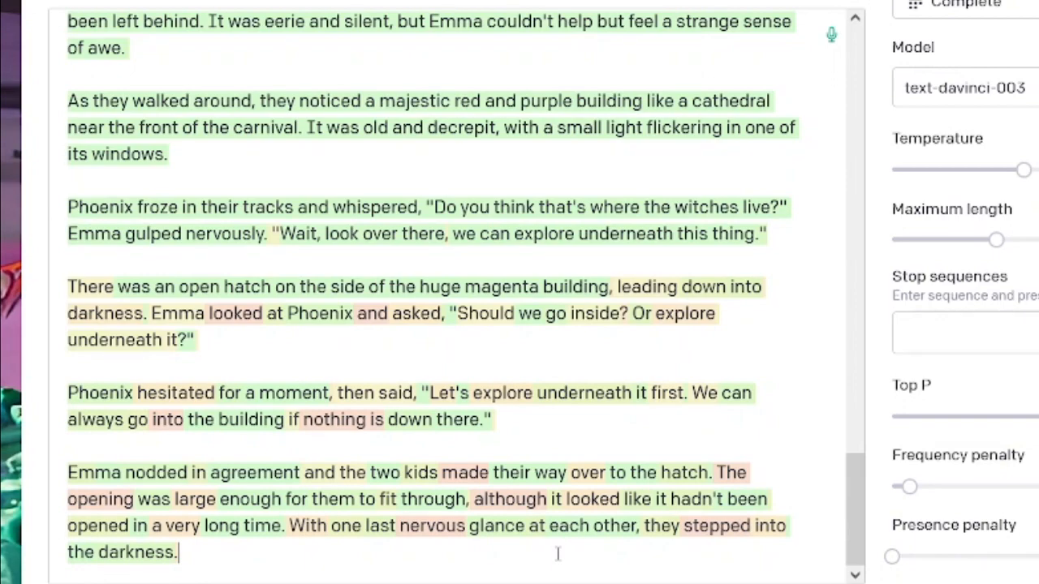
# Step: Read through the generated rewrite and inspect the token probabilities of the opening quote before "Wait, look over there"
pyautogui.scroll(3, 503, 401)
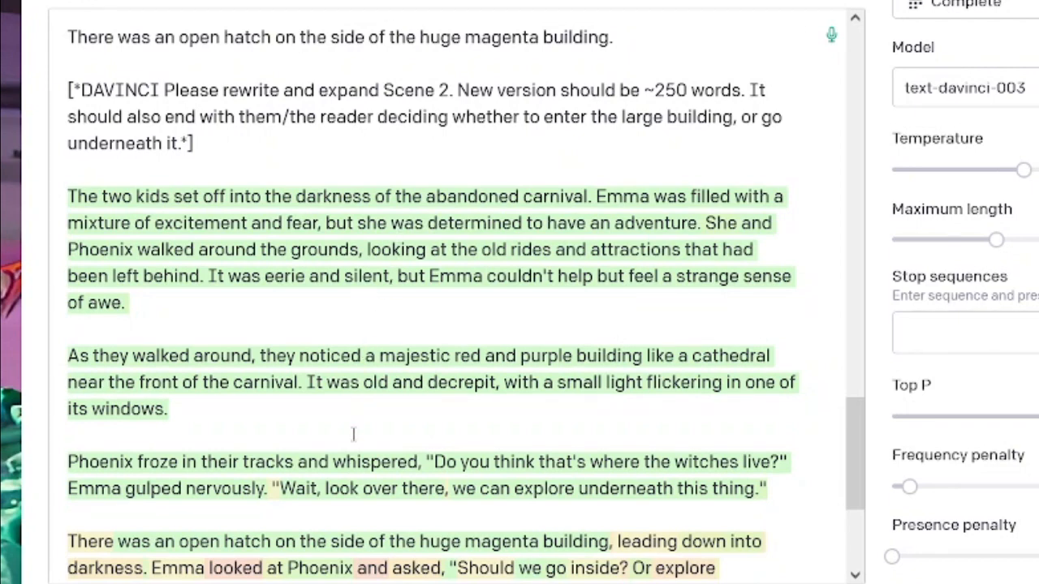
pyautogui.scroll(-2, 361, 451)
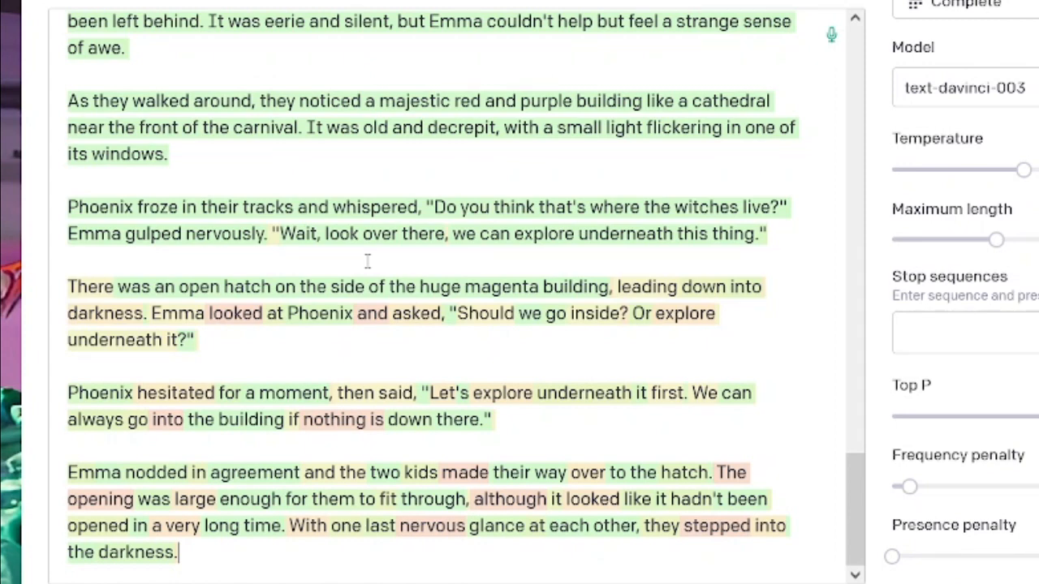
pyautogui.scroll(6, 330, 271)
pyautogui.click(273, 235)
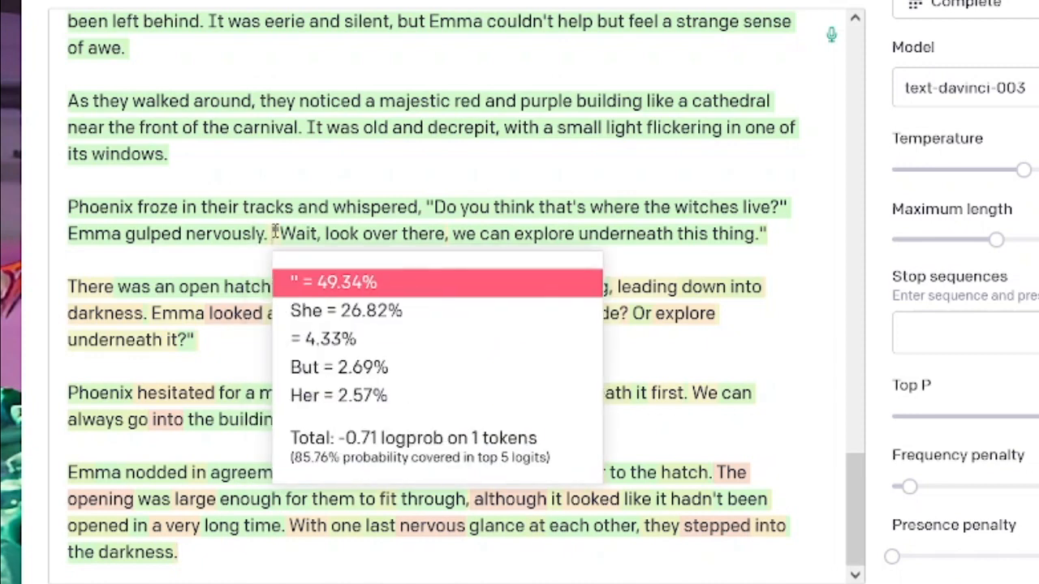
pyautogui.click(248, 258)
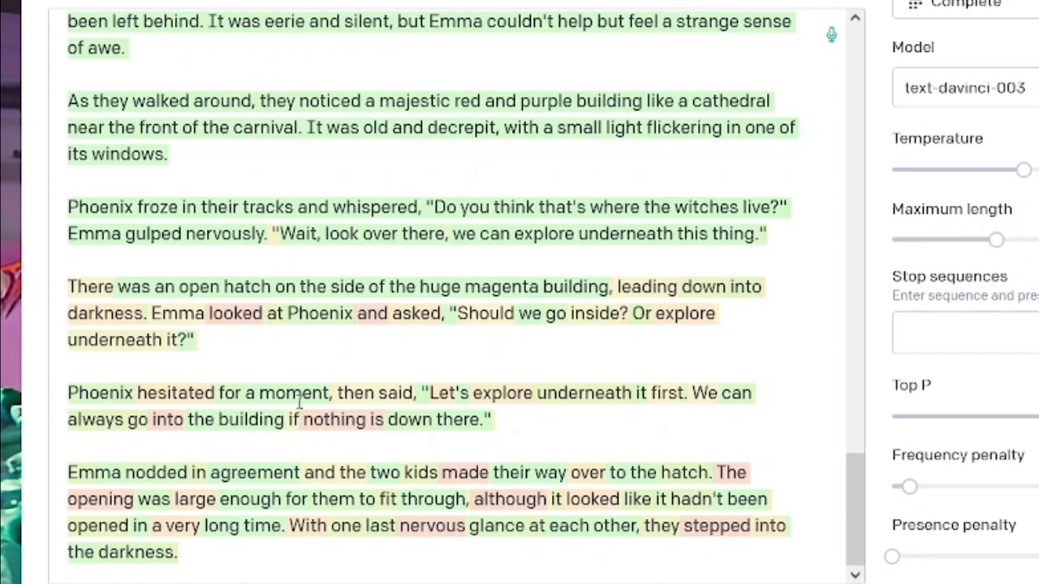
# Step: Select the whole rewrite to view its token total, switch to the other window and clear the selection on return
pyautogui.click(70, 286)
pyautogui.moveTo(232, 555); pyautogui.dragTo(65, 196)
pyautogui.scroll(2, 204, 519)
pyautogui.scroll(1, 205, 519)
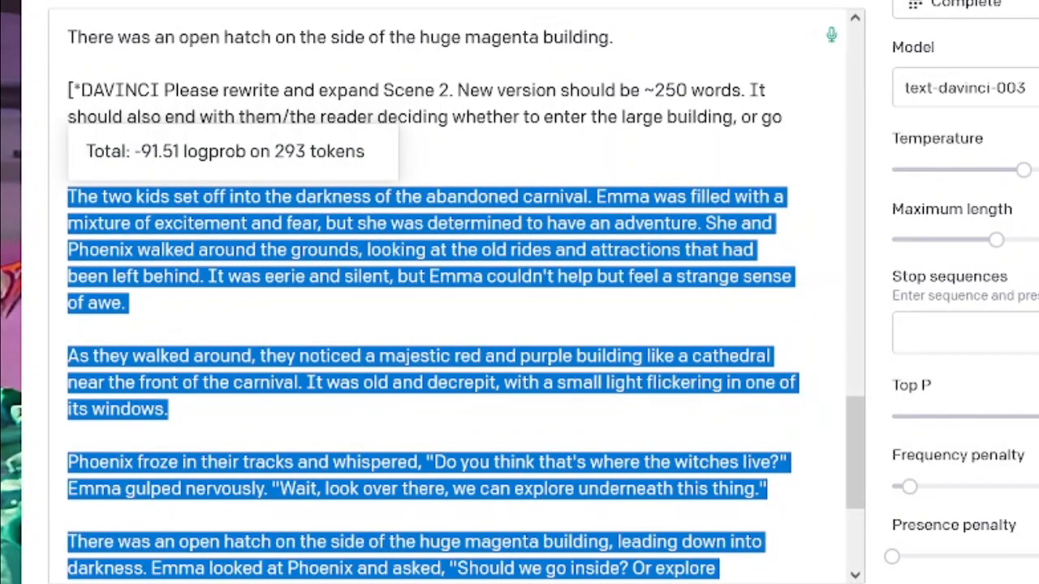
pyautogui.hotkey('alt', 'Tab')
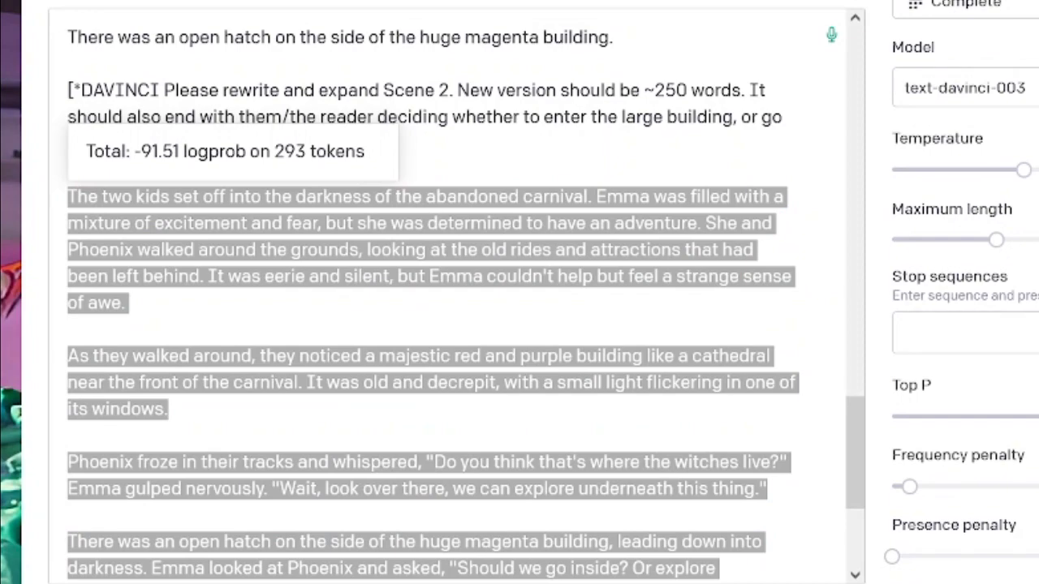
pyautogui.click(502, 378)
# Step: Compare the generated rewrite with the original Scene 2 draft and the DAVINCI instruction above it
pyautogui.scroll(-3, 489, 370)
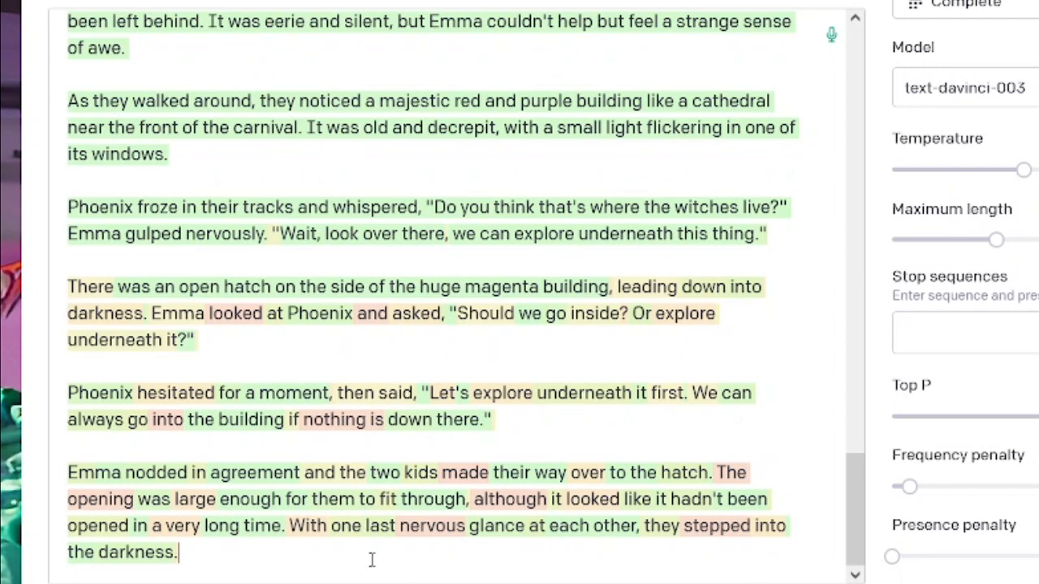
pyautogui.scroll(2, 374, 558)
pyautogui.scroll(1, 373, 554)
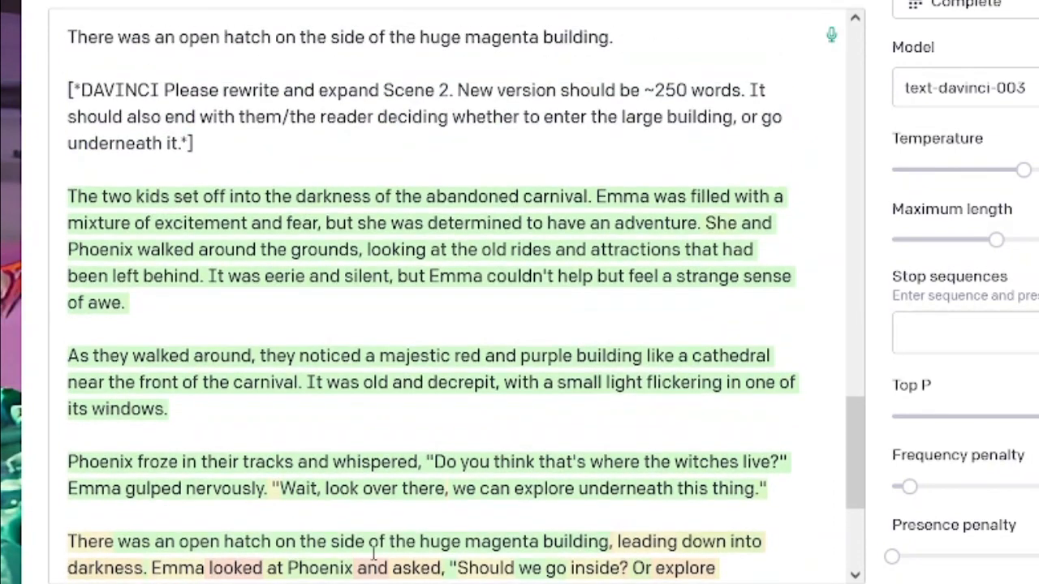
pyautogui.scroll(-4, 374, 554)
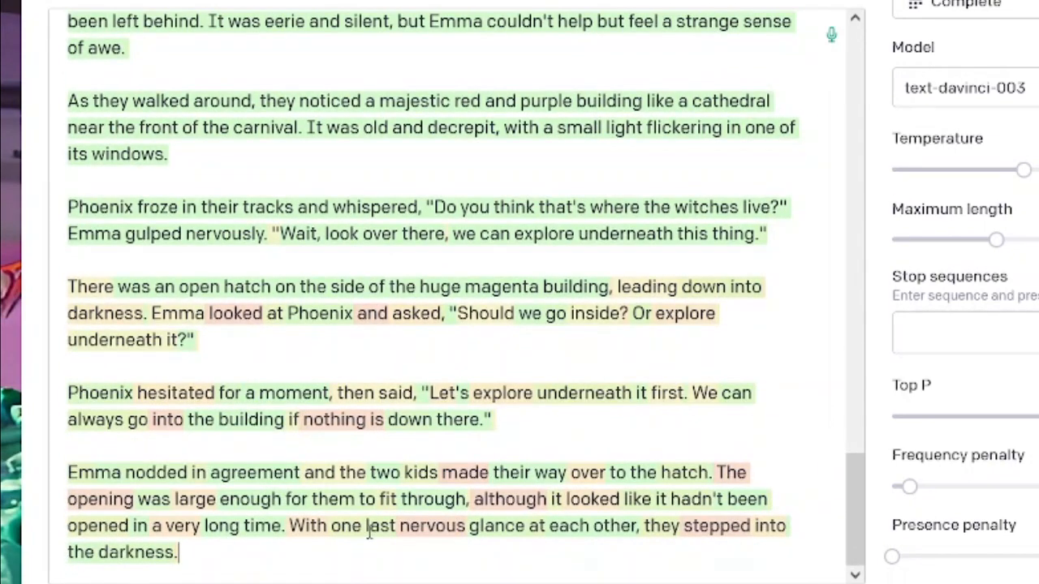
pyautogui.scroll(8, 398, 417)
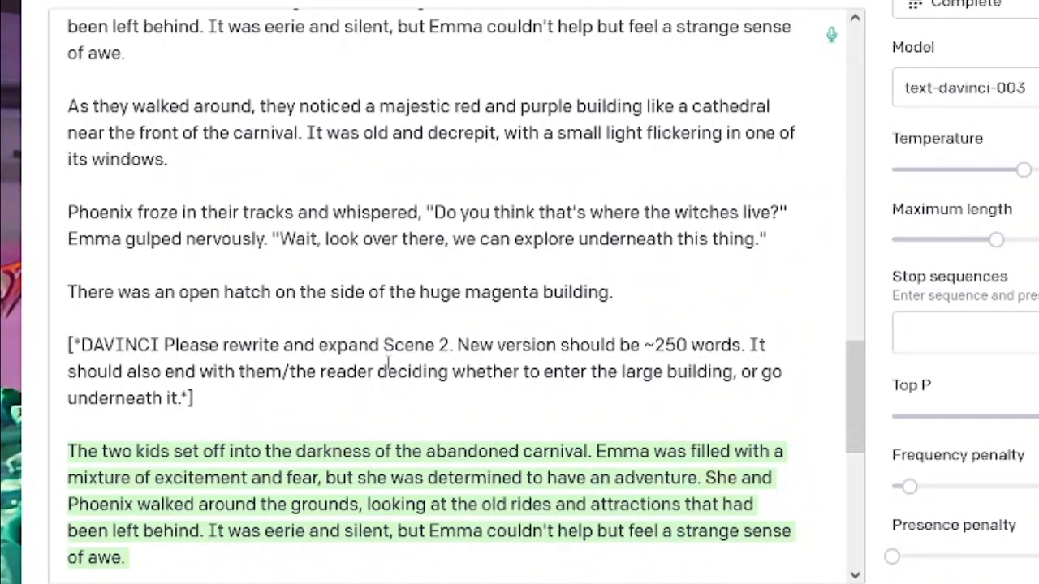
pyautogui.doubleClick(269, 345)
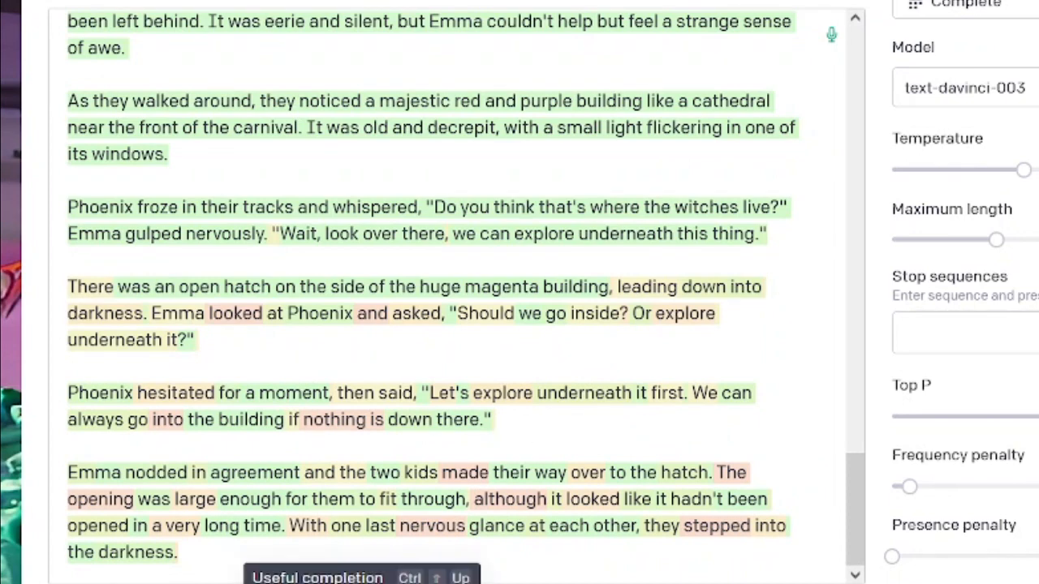
# Step: Insert the heading "//Scene 3 (Choice 1)" above the "Emma nodded in agreement" paragraph and remove the extra blank lines at the end
pyautogui.click(573, 442)
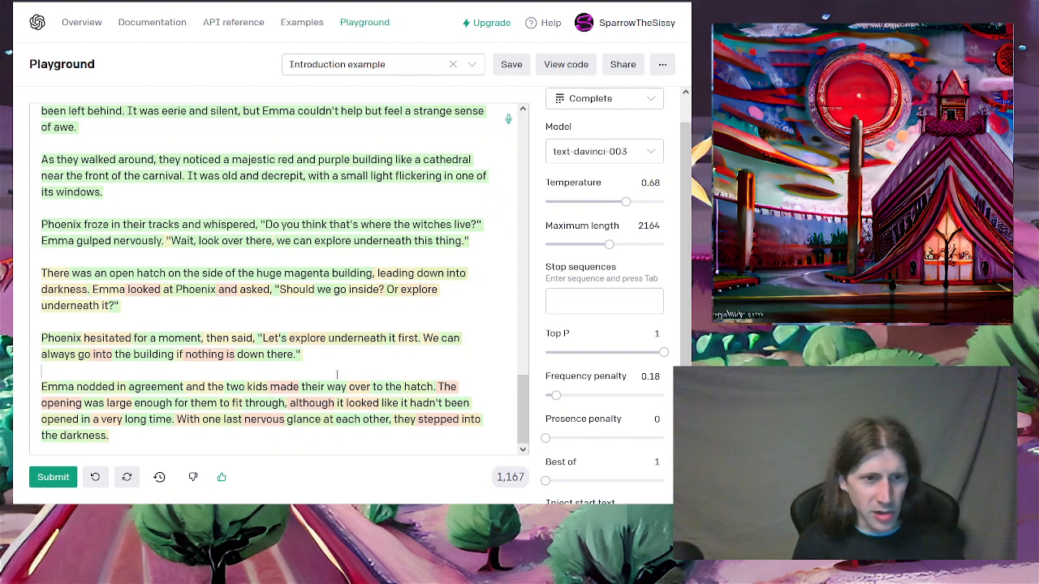
pyautogui.press('Return')
pyautogui.press('Return')
pyautogui.press('Return')
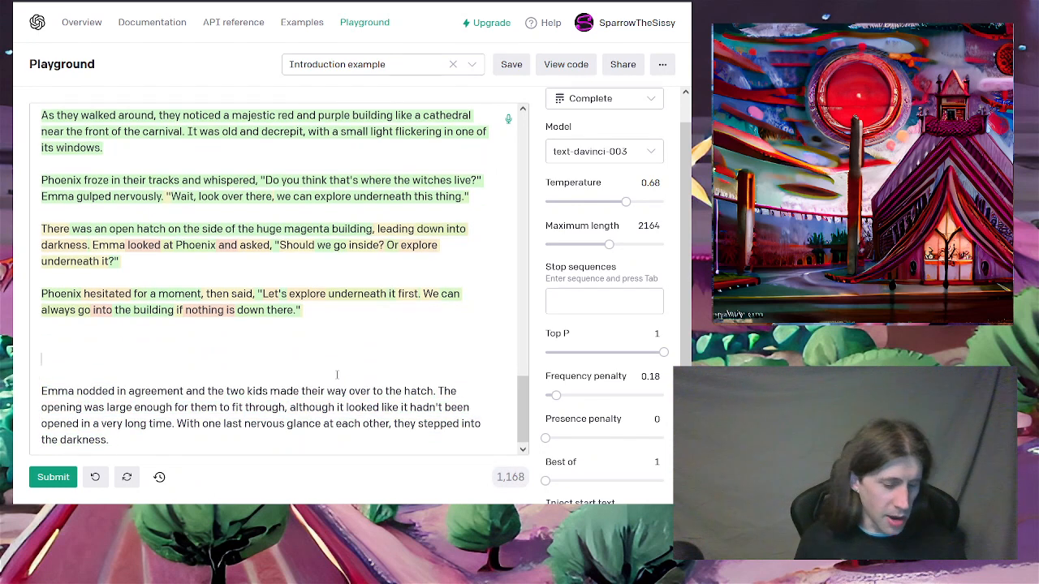
pyautogui.write('//')
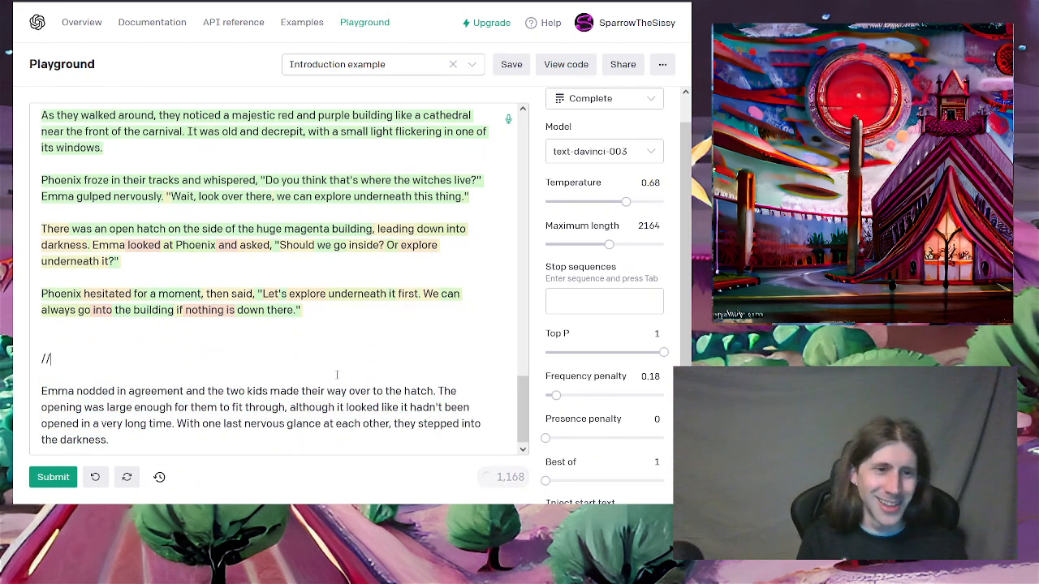
pyautogui.write('Scene 3')
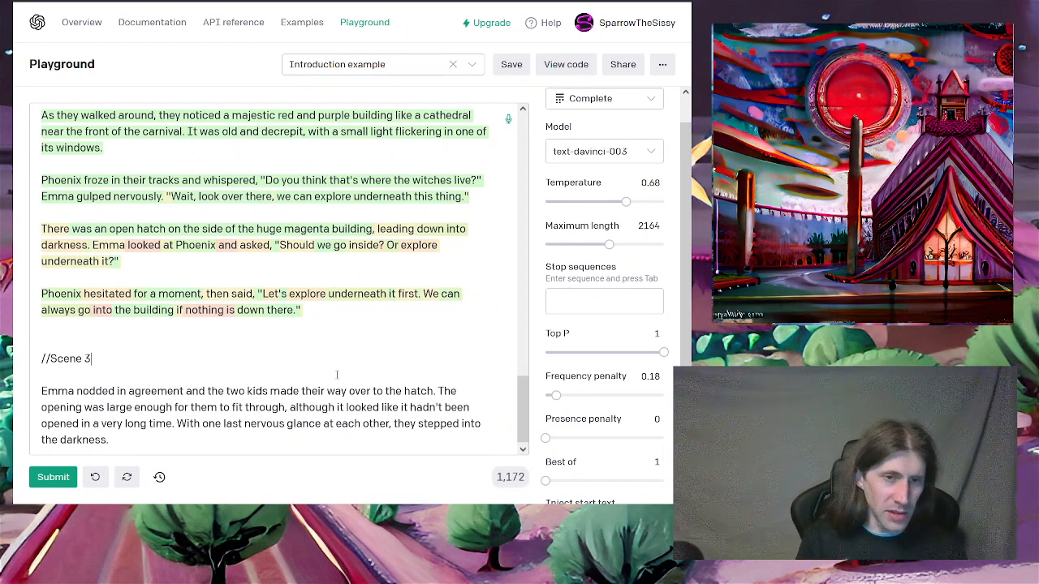
pyautogui.write(' (')
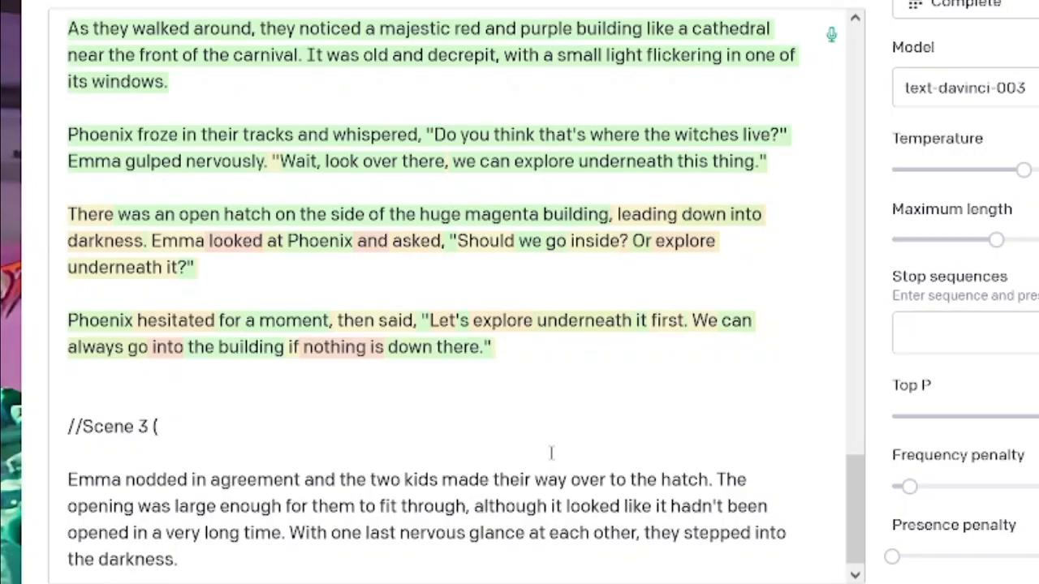
pyautogui.write('Choice 1)')
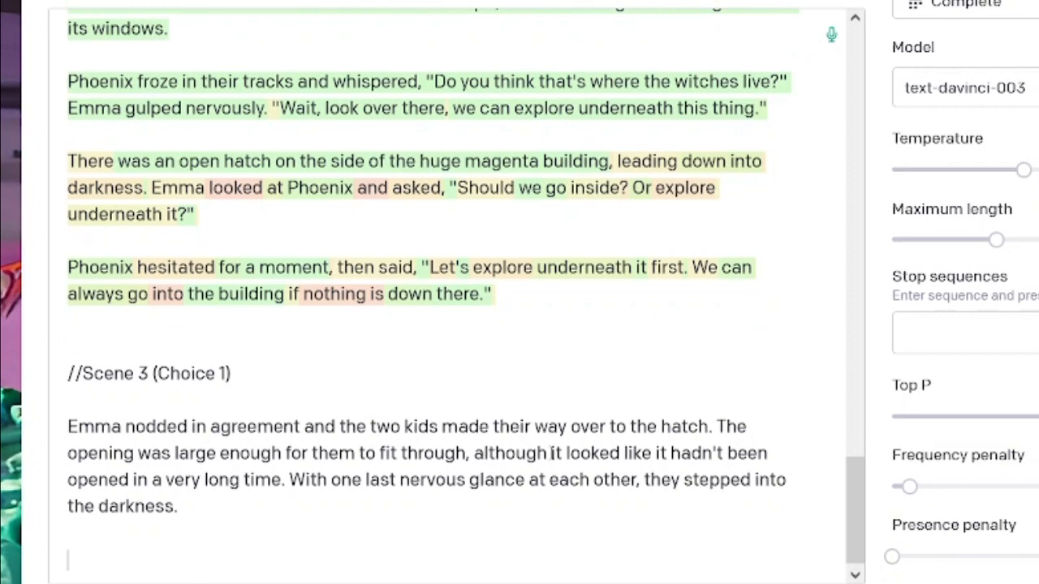
pyautogui.press('BackSpace')
pyautogui.press('BackSpace')
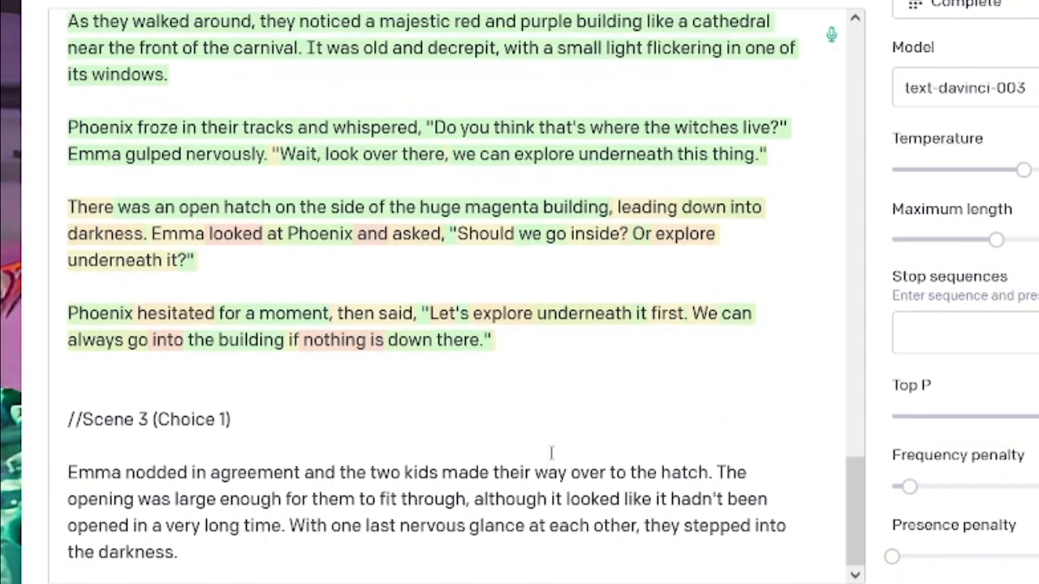
# Step: Add a dash after "Choice 1" inside the Scene 3 heading, drafting "Under the" as its label and deleting those words
pyautogui.click(552, 453)
pyautogui.press('Up')
pyautogui.press('End')
pyautogui.press('Left')
pyautogui.press('Left')
pyautogui.press('Right')
pyautogui.write('- Under th')
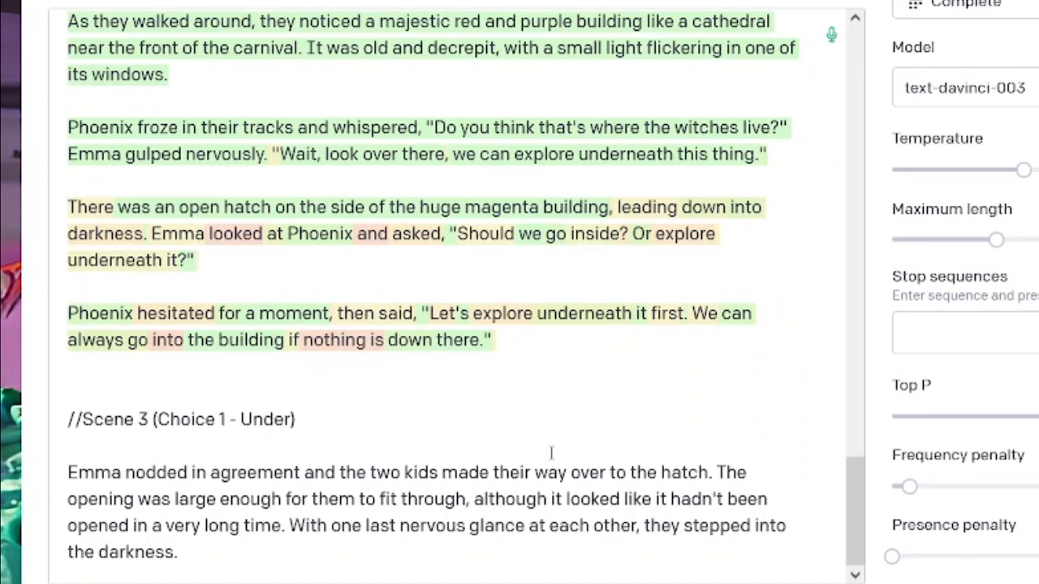
pyautogui.write('e')
pyautogui.press('BackSpace')
pyautogui.press('BackSpace')
pyautogui.press('BackSpace')
pyautogui.press('BackSpace')
pyautogui.press('BackSpace')
pyautogui.press('BackSpace')
pyautogui.press('BackSpace')
pyautogui.press('BackSpace')
pyautogui.press('BackSpace')
pyautogui.press('BackSpace')
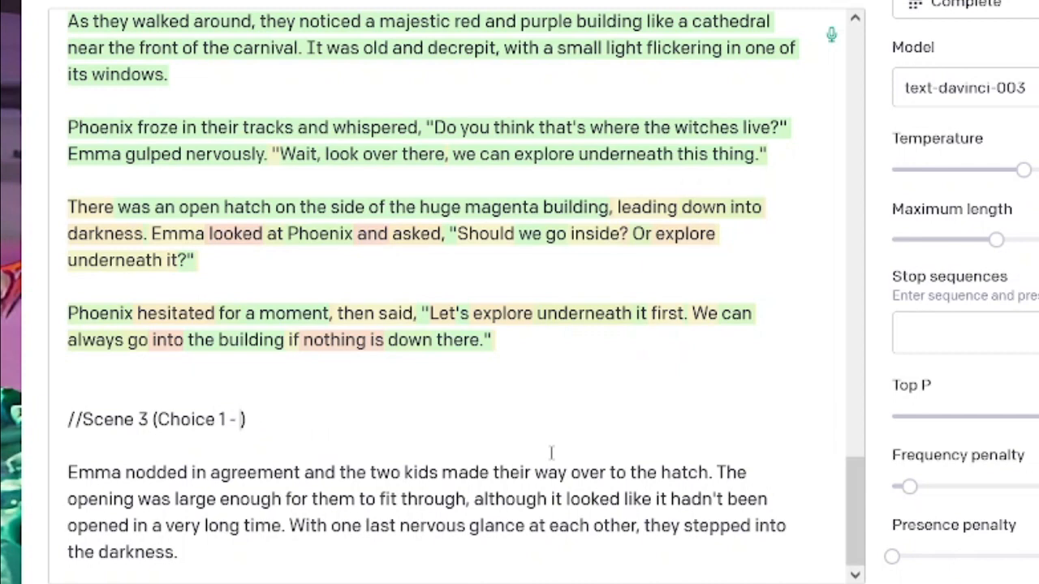
# Step: Label the Scene 3 choice "Into the Utilidors", replacing the trial word "Tunnels"
pyautogui.write('Into the Tunne')
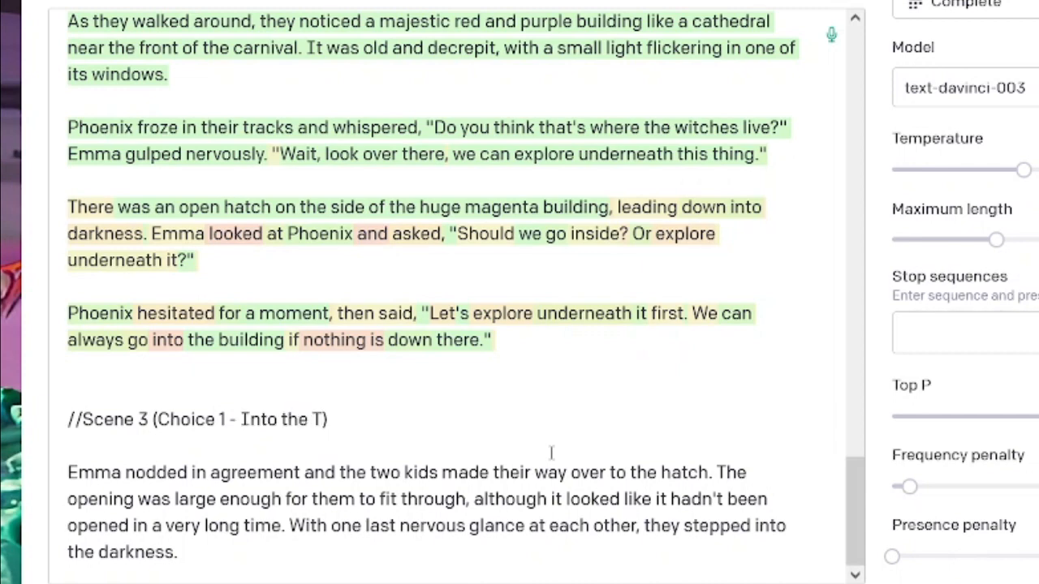
pyautogui.write('ls')
pyautogui.hotkey('ctrl', 'shift', 'Left')
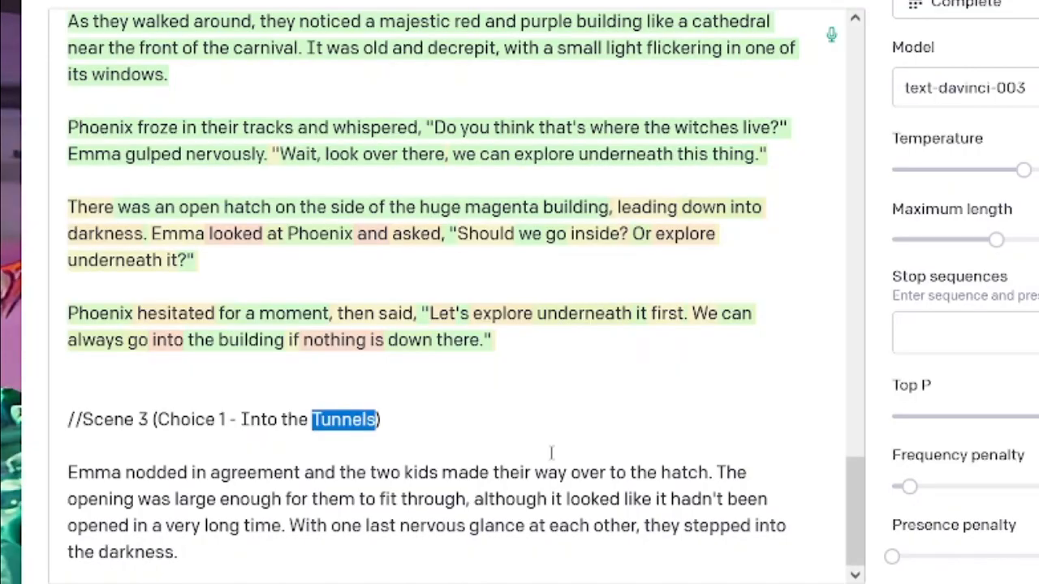
pyautogui.write('Utilidor')
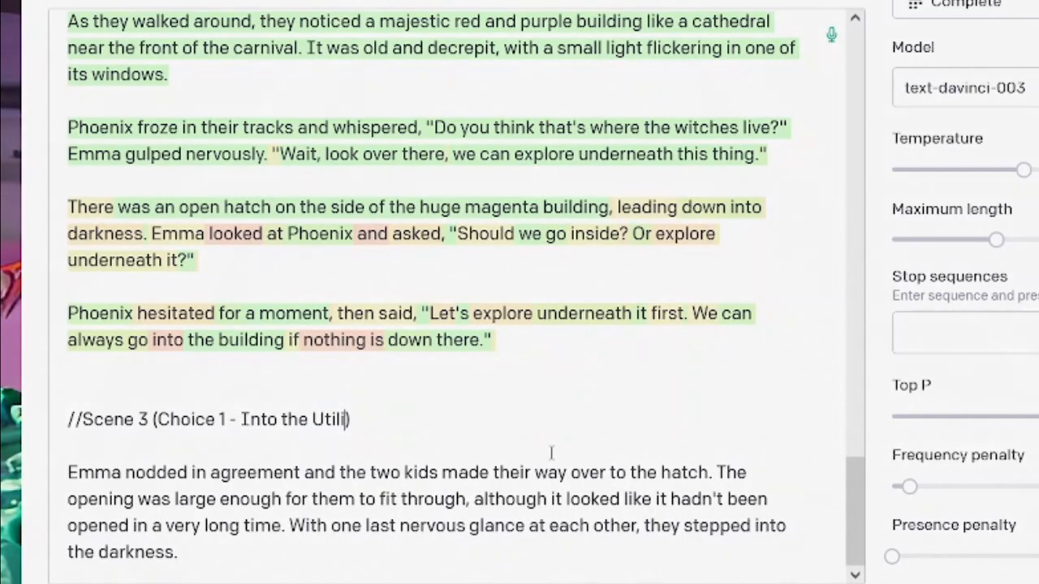
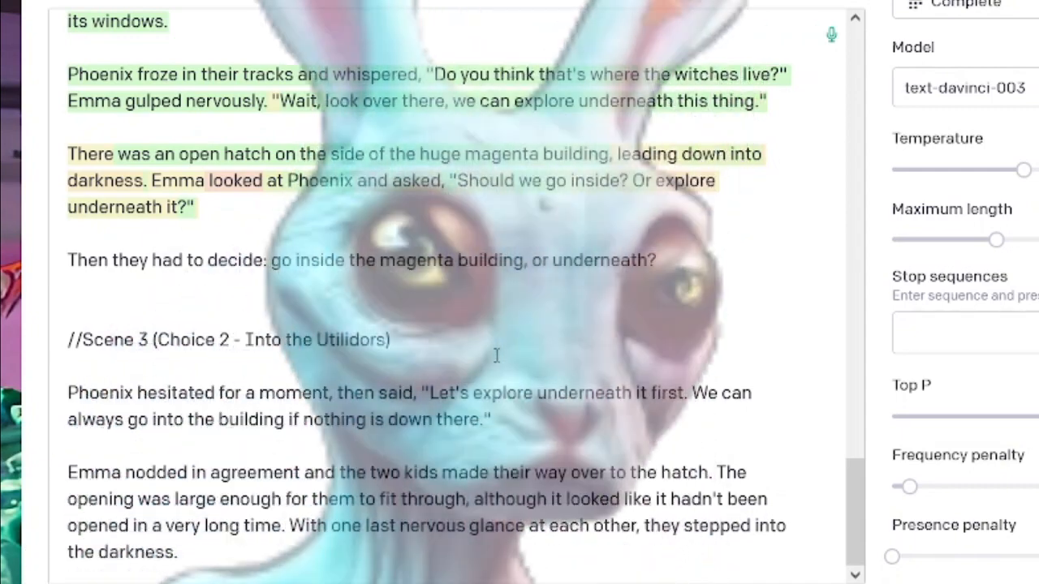
# Step: Paste the passage starting "Emma and Phoenix stepped cautiously into the utilidor tunnels" as new paragraphs after the end of Scene 3
pyautogui.click(497, 355)
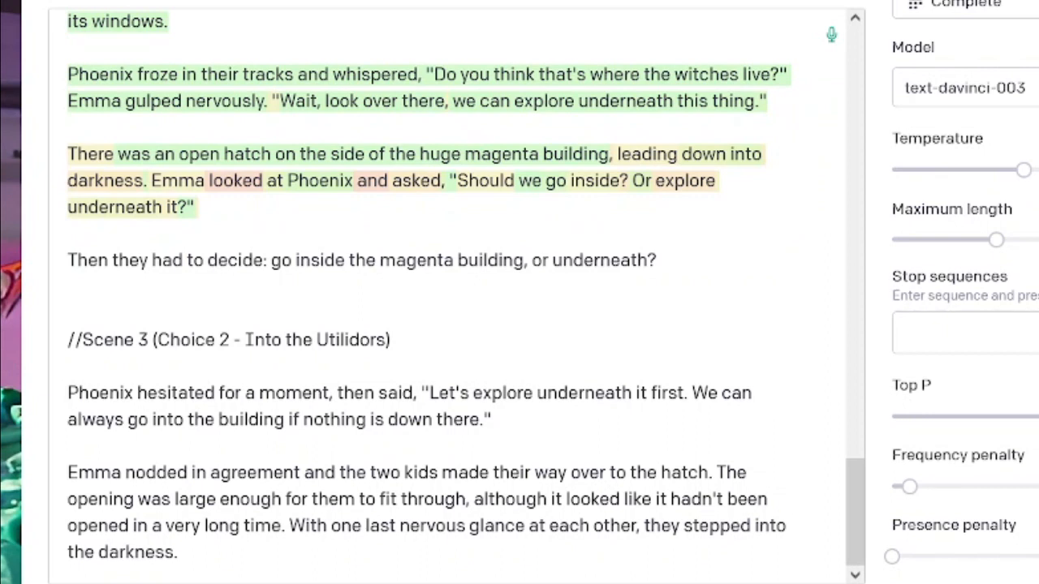
pyautogui.click(371, 557)
pyautogui.press('Return')
pyautogui.press('Return')
pyautogui.hotkey('ctrl', 'v')
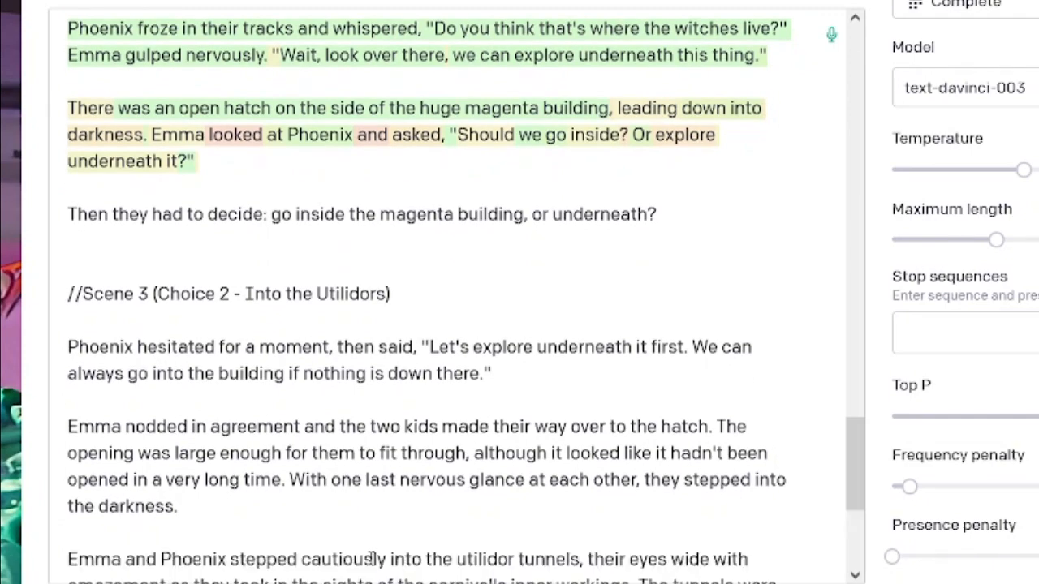
# Step: Delete the original Scene 2 draft and the DAVINCI instruction, leaving the rewritten scene under the "//Scene 2 Draft [2 Choices]" heading
pyautogui.scroll(10, 378, 323)
pyautogui.moveTo(219, 351); pyautogui.dragTo(63, 108)
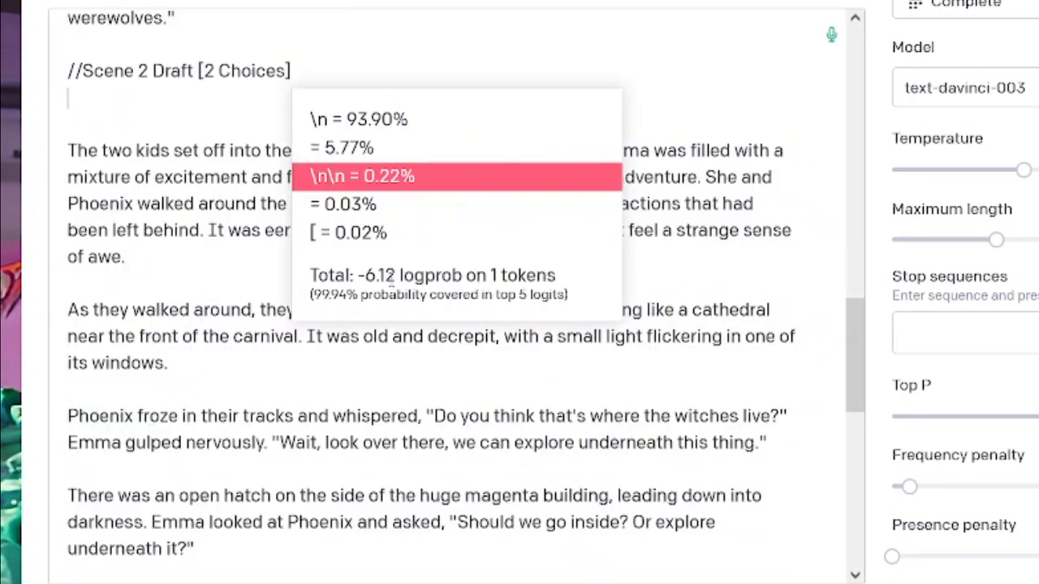
# Step: Insert "the hinges were rusty and" after "although" in Scene 3's sentence about the hatch opening
pyautogui.scroll(-1, 376, 279)
pyautogui.scroll(-6, 322, 262)
pyautogui.scroll(-2, 314, 272)
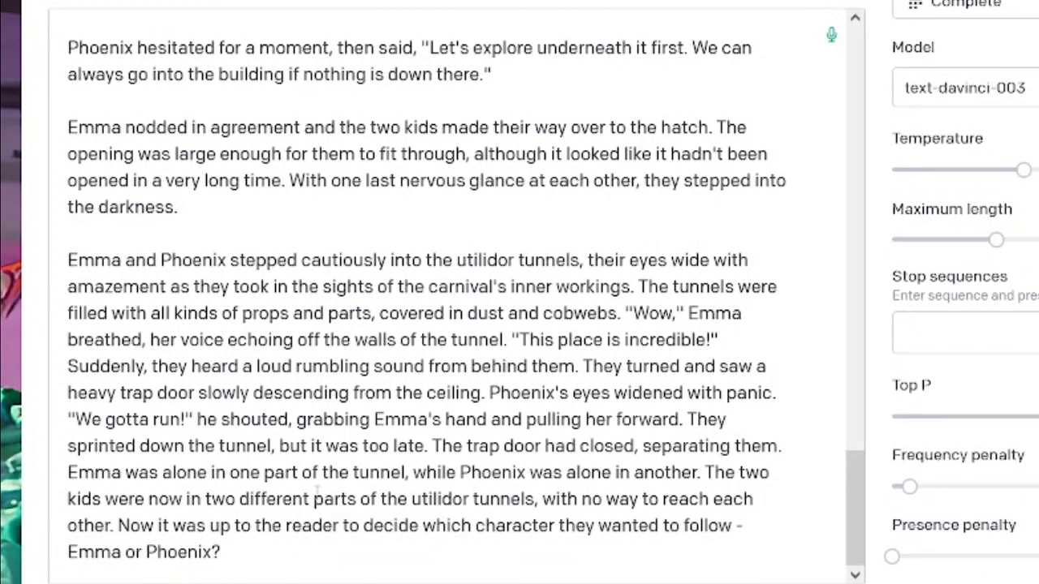
pyautogui.scroll(3, 313, 519)
pyautogui.scroll(-3, 306, 323)
pyautogui.scroll(1, 311, 438)
pyautogui.scroll(1, 311, 438)
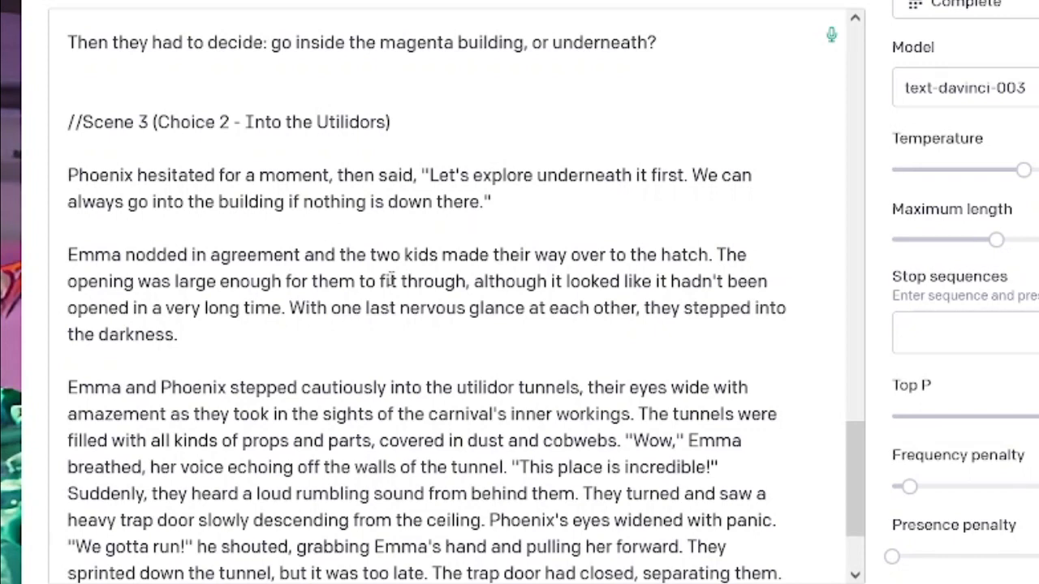
pyautogui.click(550, 281)
pyautogui.write('the hingest')
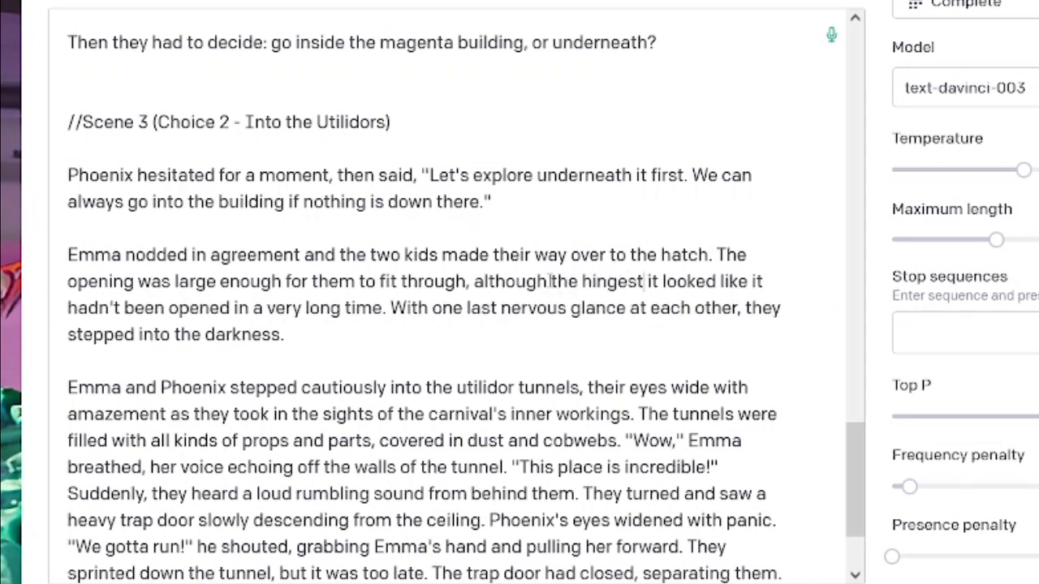
pyautogui.press('BackSpace')
pyautogui.write('were rusty and')
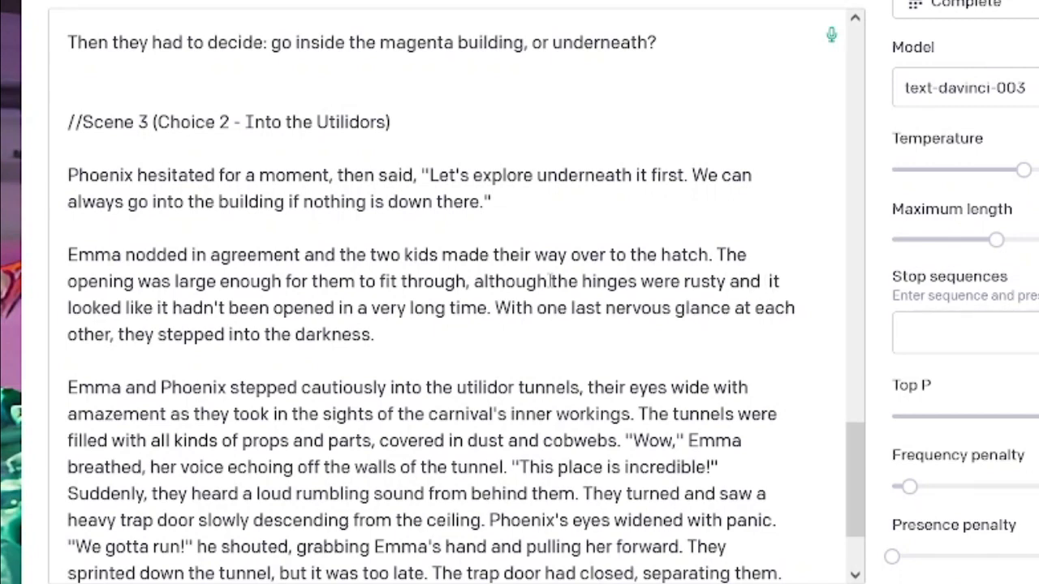
# Step: Replace "it looked like it hadn't been opened in a very long time" in the hatch sentence with "it was covered in spider webs"
pyautogui.hotkey('shift', 'Down')
pyautogui.hotkey('ctrl', 'shift', 'Left')
pyautogui.hotkey('ctrl', 'shift', 'Left')
pyautogui.hotkey('ctrl', 'shift', 'Left')
pyautogui.hotkey('ctrl', 'shift', 'Left')
pyautogui.hotkey('ctrl', 'shift', 'Left')
pyautogui.hotkey('ctrl', 'shift', 'Left')
pyautogui.hotkey('ctrl', 'shift', 'Left')
pyautogui.hotkey('shift', 'Left')
pyautogui.hotkey('shift', 'Left')
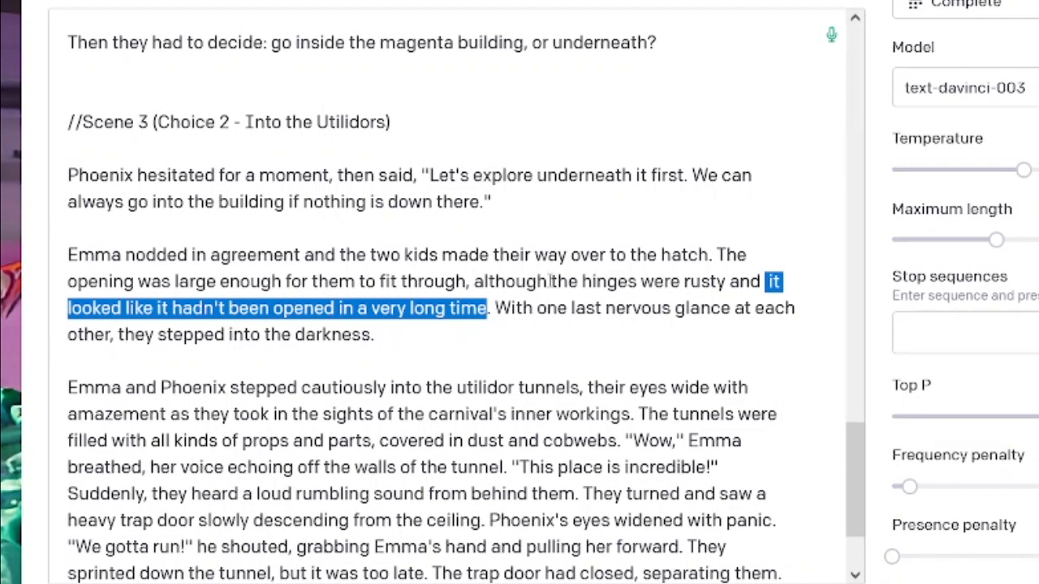
pyautogui.write('it was covered in spider ')
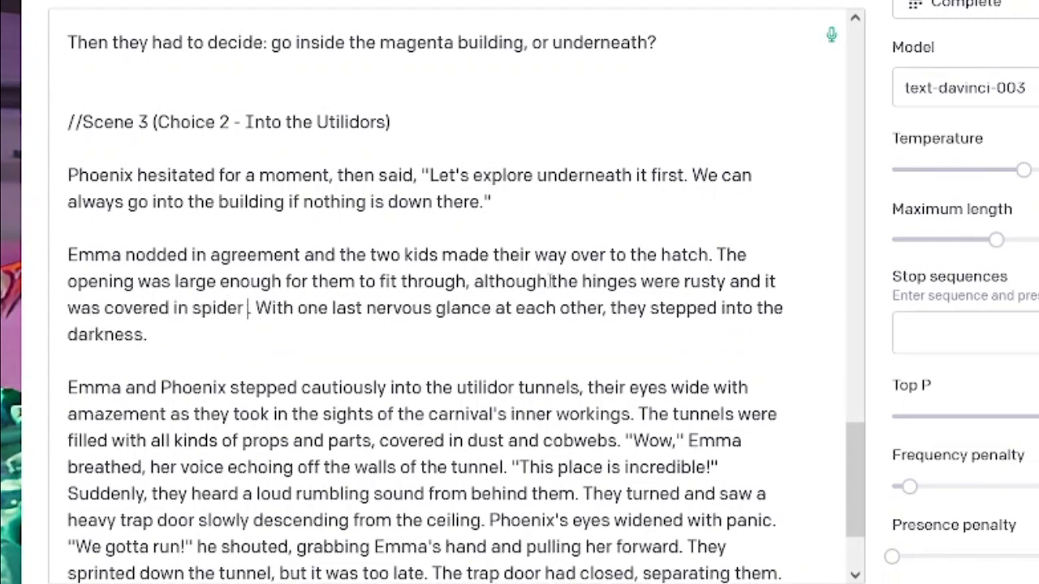
pyautogui.write('webs.')
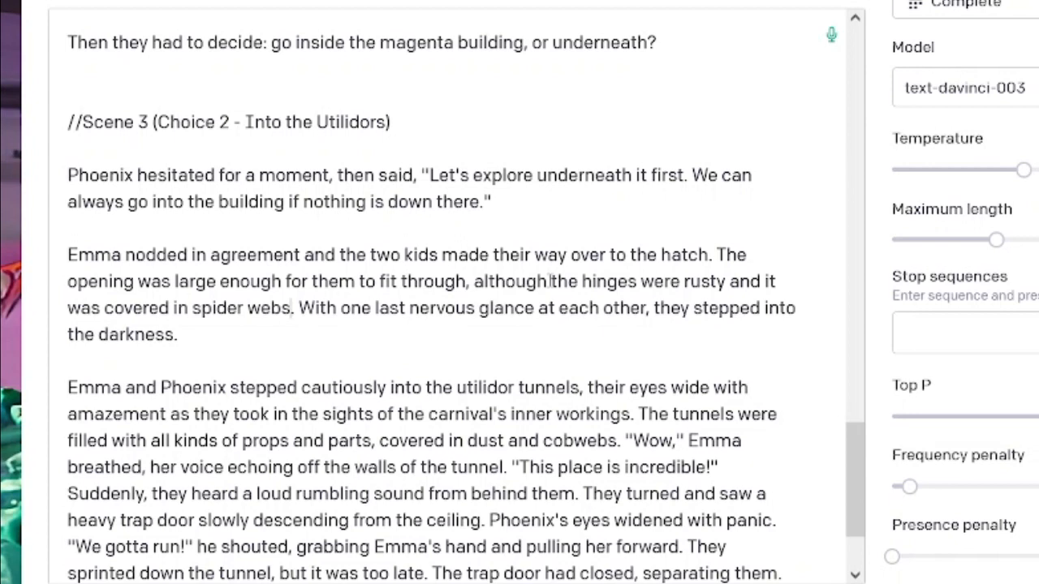
# Step: Change "spider webs" to "cobwebs" in Scene 3's hatch sentence
pyautogui.press('Right')
pyautogui.press('Right')
pyautogui.press('Right')
pyautogui.press('Right')
pyautogui.press('Right')
pyautogui.press('Right')
pyautogui.press('Right')
pyautogui.press('Right')
pyautogui.press('Right')
pyautogui.press('Right')
pyautogui.press('Right')
pyautogui.press('Right')
pyautogui.press('Right')
pyautogui.press('Right')
pyautogui.press('Right')
pyautogui.press('Right')
pyautogui.press('Right')
pyautogui.press('Right')
pyautogui.press('Right')
pyautogui.press('Right')
pyautogui.press('Right')
pyautogui.press('Right')
pyautogui.press('Right')
pyautogui.press('Right')
pyautogui.press('Right')
pyautogui.press('Right')
pyautogui.press('Right')
pyautogui.press('Right')
pyautogui.press('Right')
pyautogui.press('Left')
pyautogui.press('Left')
pyautogui.press('Left')
pyautogui.press('Left')
pyautogui.press('Left')
pyautogui.press('Left')
pyautogui.press('Left')
pyautogui.press('Left')
pyautogui.press('Left')
pyautogui.press('Left')
pyautogui.press('Left')
pyautogui.press('Left')
pyautogui.press('Left')
pyautogui.press('Left')
pyautogui.press('Left')
pyautogui.hotkey('ctrl', 'Left')
pyautogui.hotkey('ctrl', 'Left')
pyautogui.hotkey('ctrl', 'Left')
pyautogui.hotkey('ctrl', 'Left')
pyautogui.hotkey('ctrl', 'Left')
pyautogui.press('Left')
pyautogui.press('Left')
pyautogui.press('Left')
pyautogui.press('Left')
pyautogui.hotkey('ctrl', 'Left')
pyautogui.hotkey('ctrl', 'shift', 'Left')
pyautogui.write('cob')
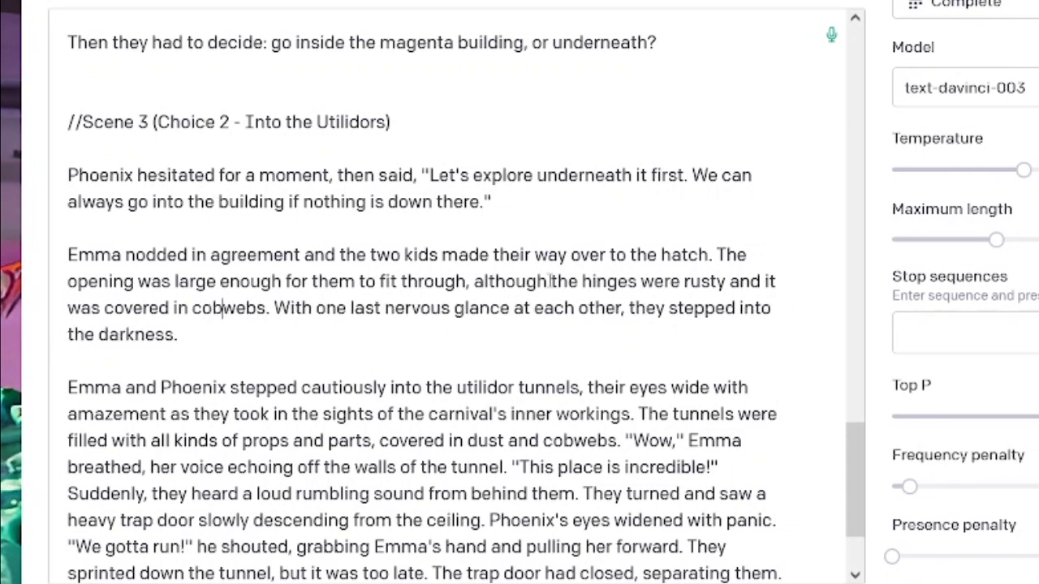
pyautogui.press('Right')
pyautogui.press('Right')
pyautogui.press('Right')
pyautogui.press('Right')
pyautogui.press('Right')
pyautogui.press('Right')
pyautogui.press('Right')
pyautogui.press('Right')
pyautogui.press('Right')
pyautogui.press('Right')
pyautogui.press('Right')
pyautogui.press('Right')
pyautogui.press('Right')
pyautogui.press('Right')
pyautogui.press('Right')
pyautogui.press('Right')
pyautogui.press('Right')
pyautogui.press('Right')
pyautogui.press('Right')
pyautogui.press('Right')
pyautogui.press('Down')
pyautogui.press('Left')
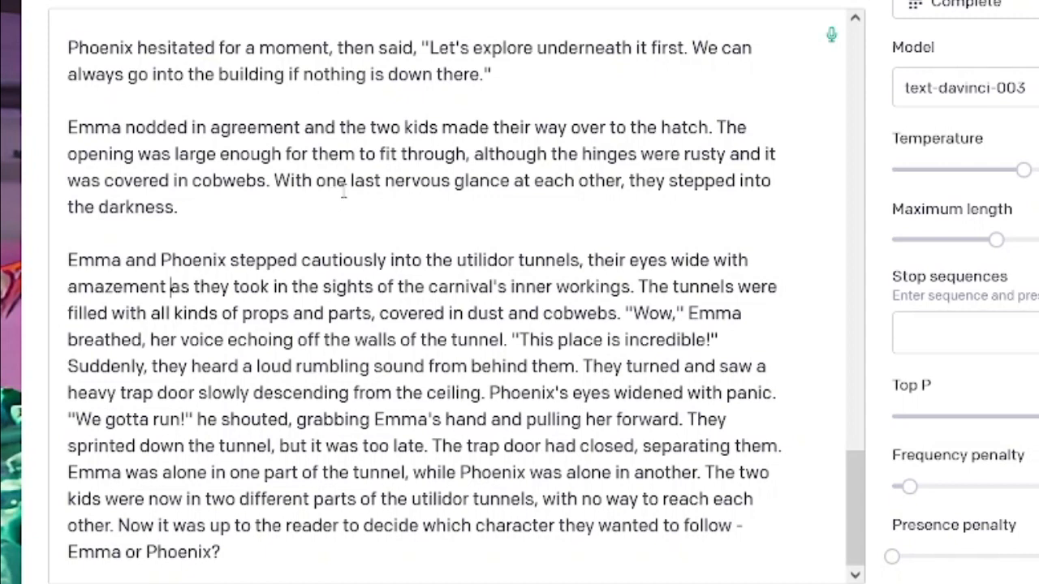
# Step: Add the paragraph "Sure thing!" said Emma. "Let's grab our flashlights and get going." between the werewolves line and the Scene 2 heading
pyautogui.click(671, 180)
pyautogui.scroll(15, 680, 222)
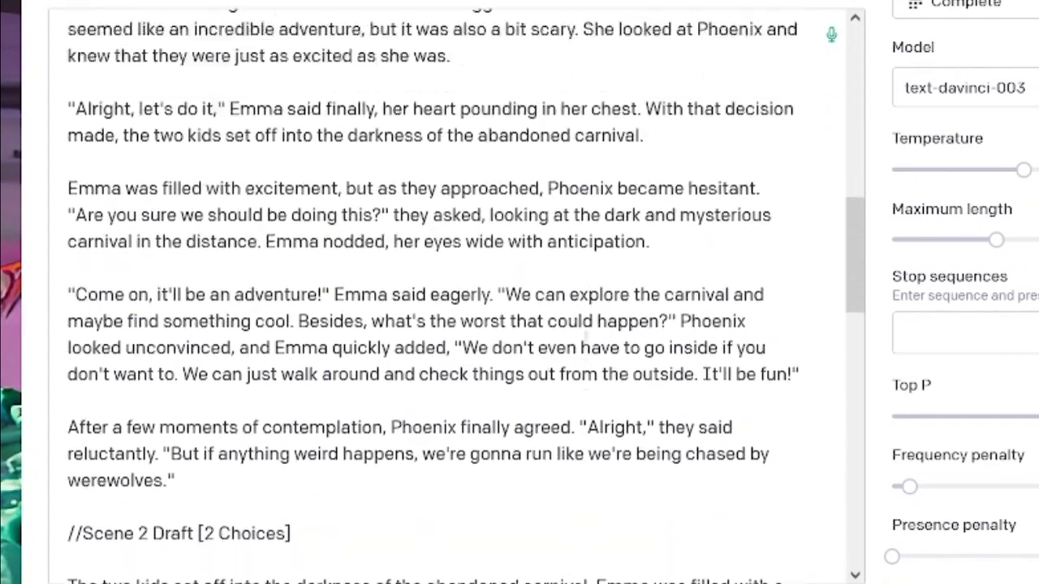
pyautogui.scroll(5, 572, 354)
pyautogui.scroll(-2, 566, 338)
pyautogui.scroll(-3, 566, 339)
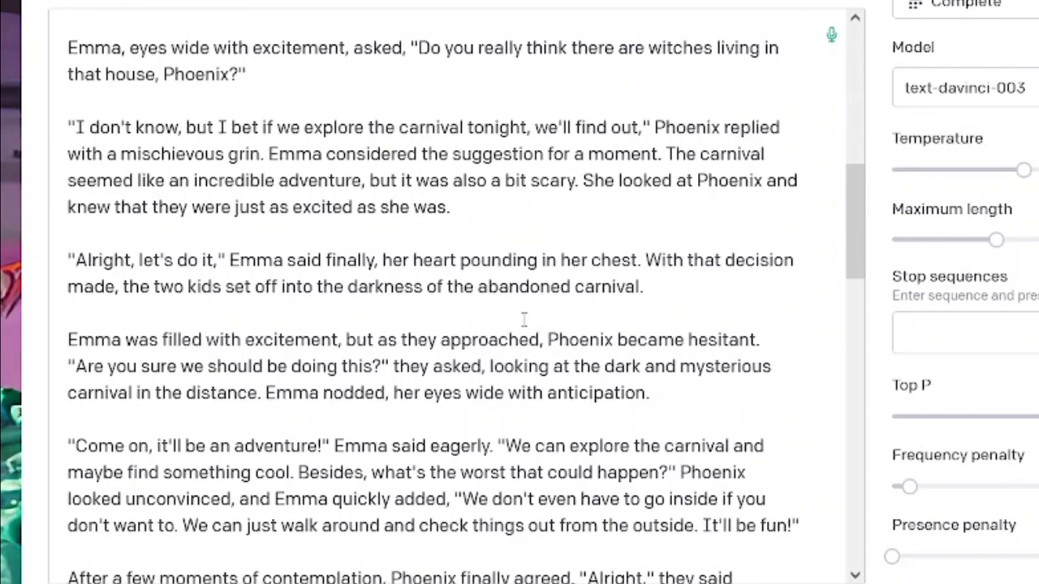
pyautogui.scroll(-5, 517, 318)
pyautogui.scroll(-5, 371, 382)
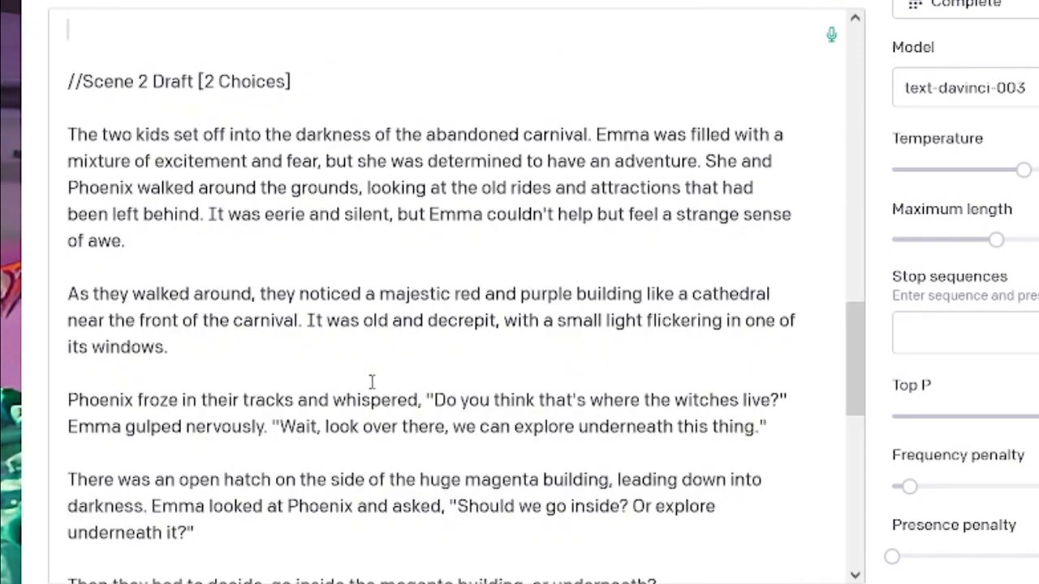
pyautogui.write('"Sure thing!"')
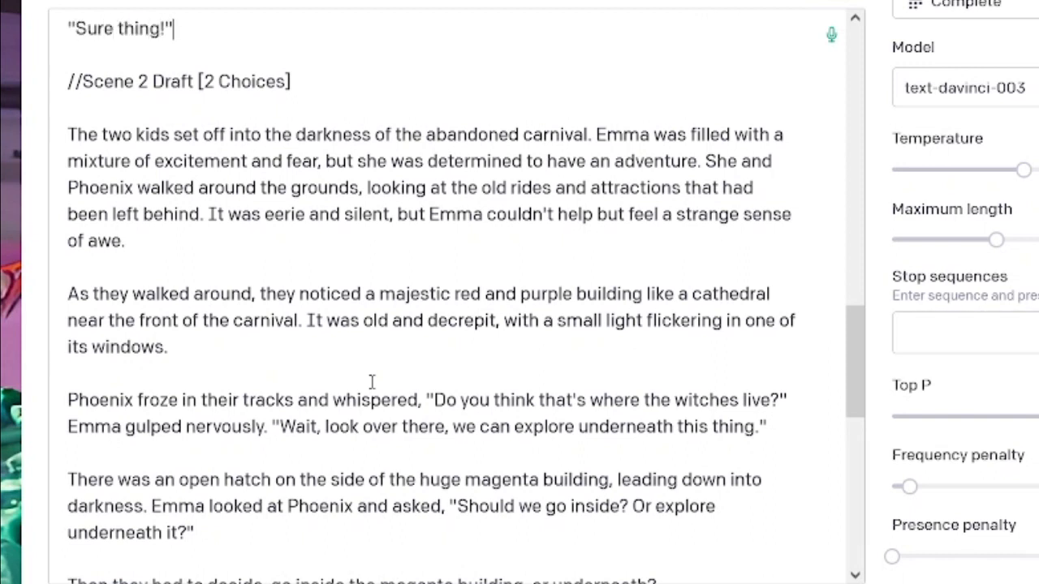
pyautogui.write(' said Emma.')
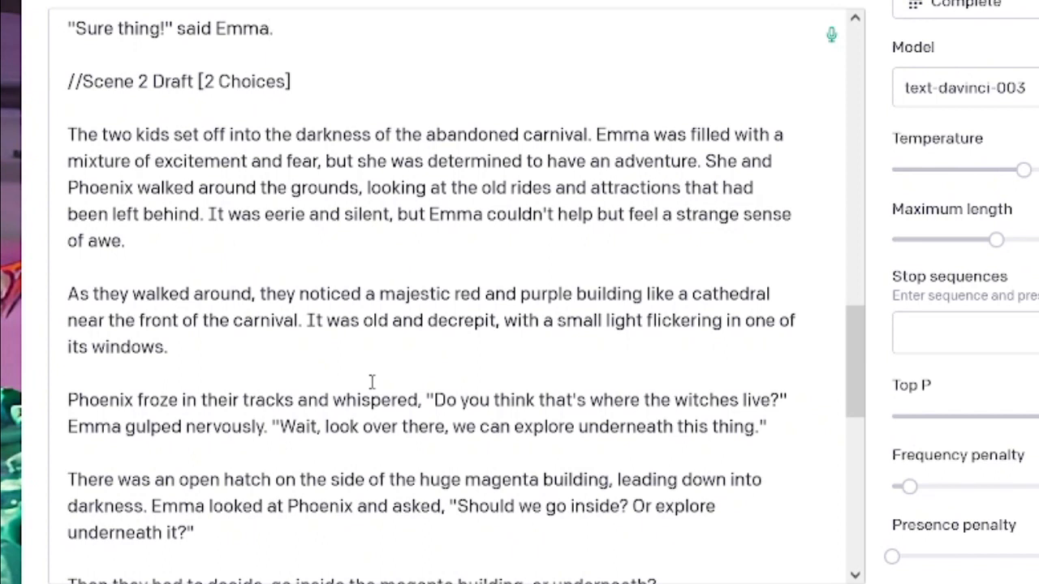
pyautogui.write(' "Let\'s grab')
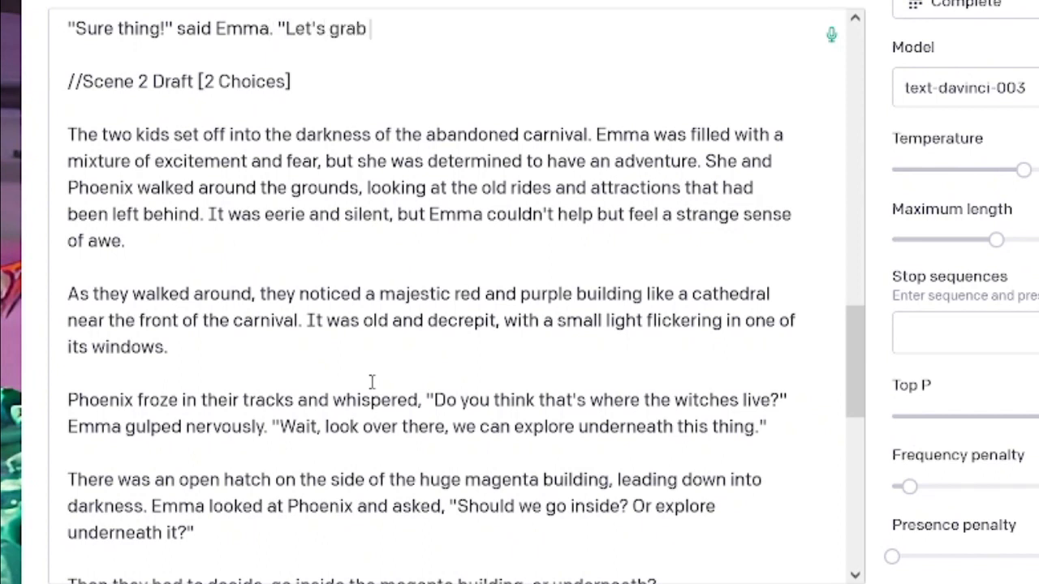
pyautogui.write(' our flashligh')
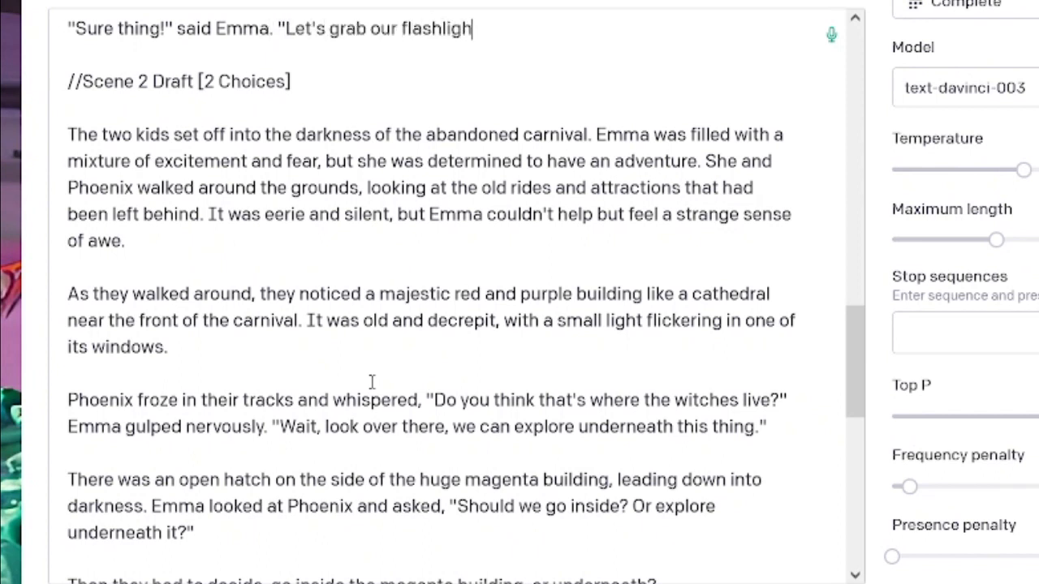
pyautogui.write('ts and get going."')
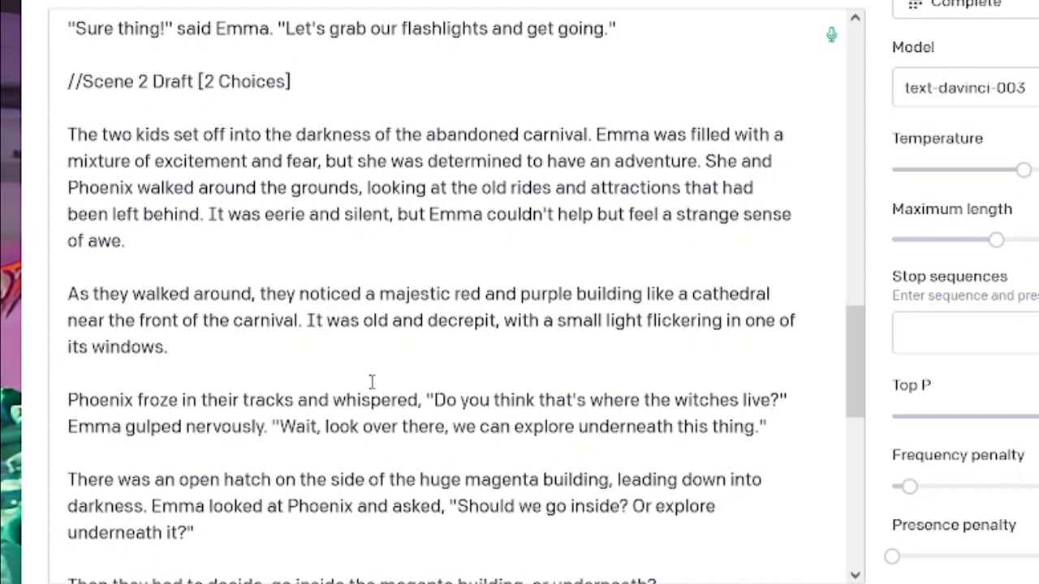
# Step: Replace the second quote in Emma's line before Scene 2 with "Grab your flashlight and let's go!"
pyautogui.scroll(2, 621, 308)
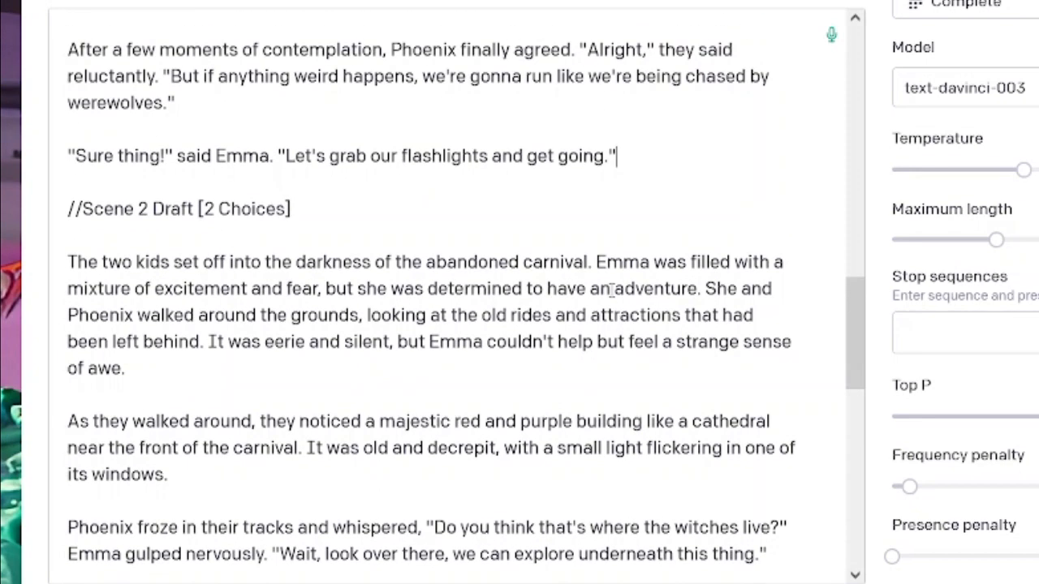
pyautogui.scroll(2, 595, 294)
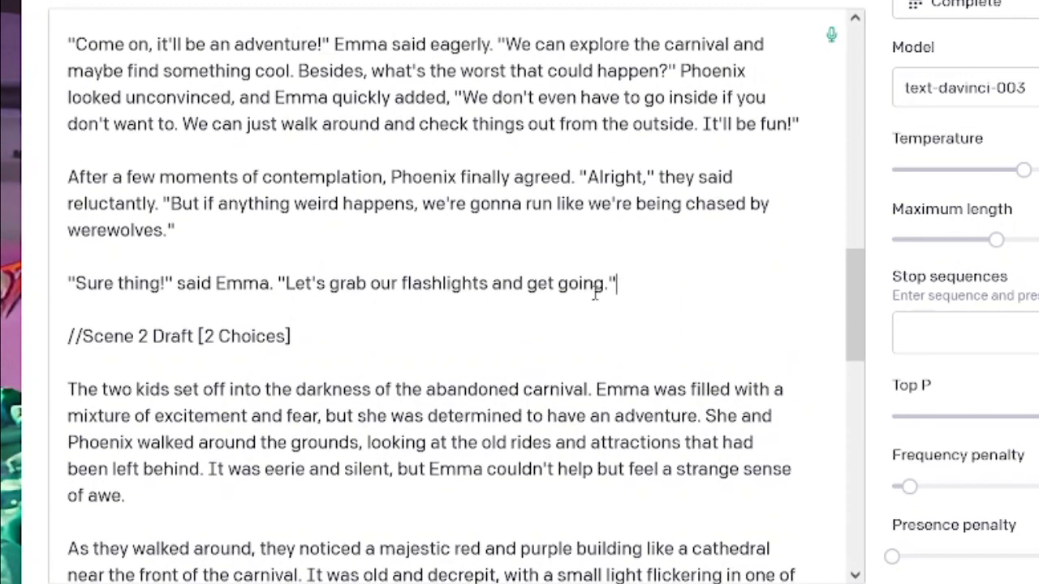
pyautogui.click(285, 282)
pyautogui.moveTo(286, 282); pyautogui.dragTo(615, 278)
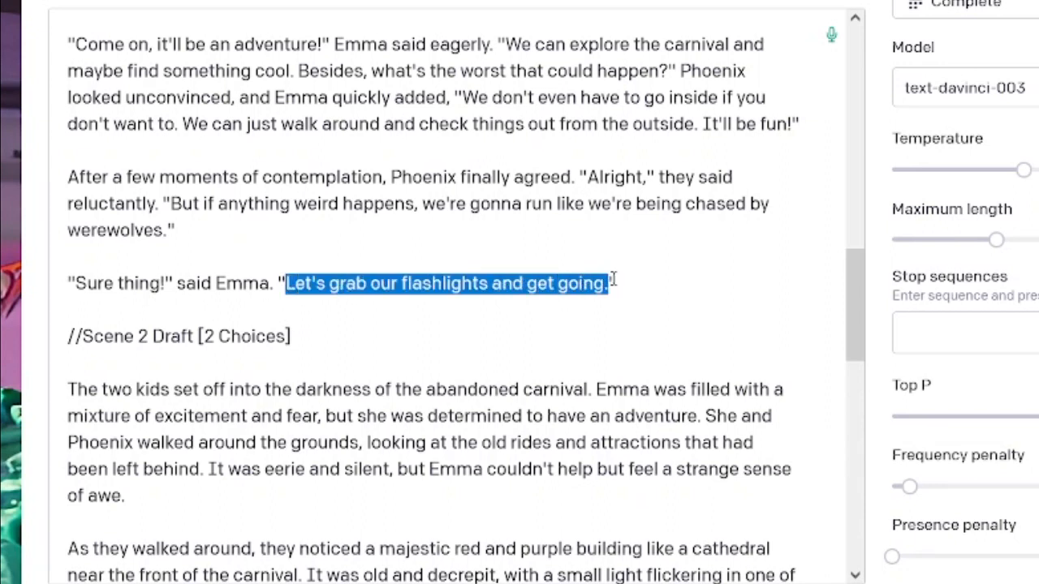
pyautogui.write('Grab your')
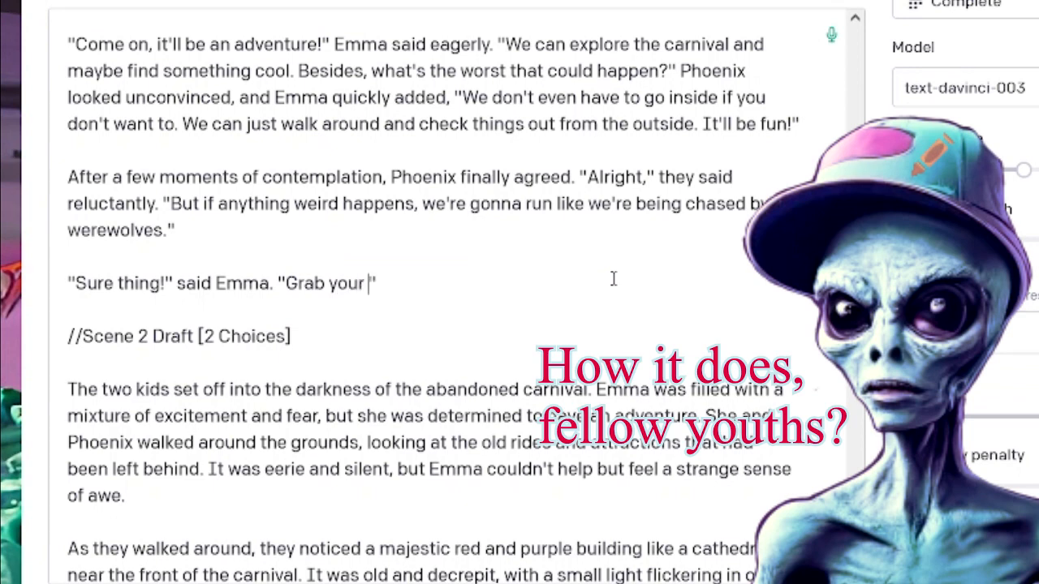
pyautogui.press('BackSpace')
pyautogui.write('flashlight ')
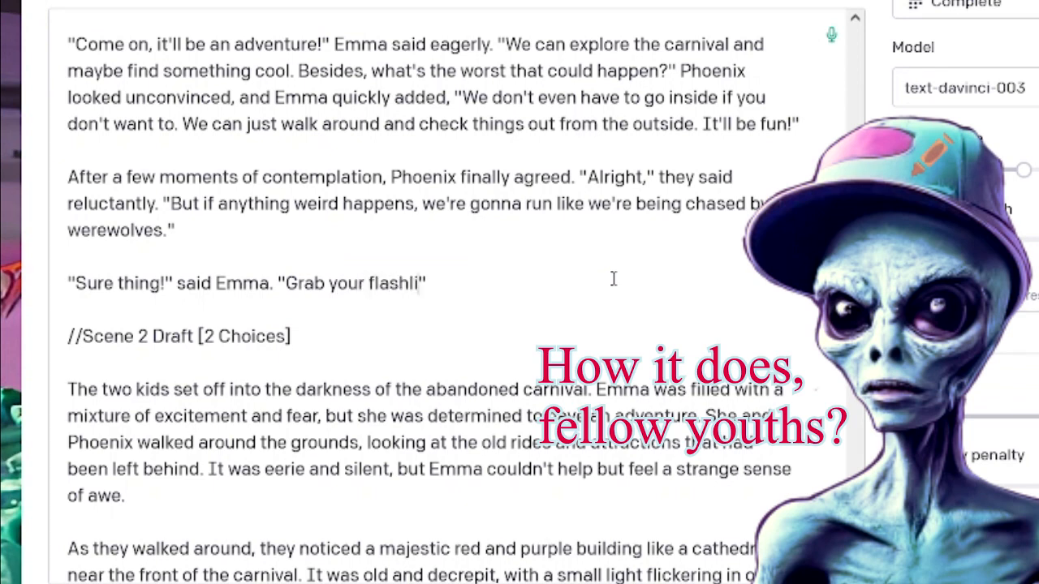
pyautogui.write("and let's goo")
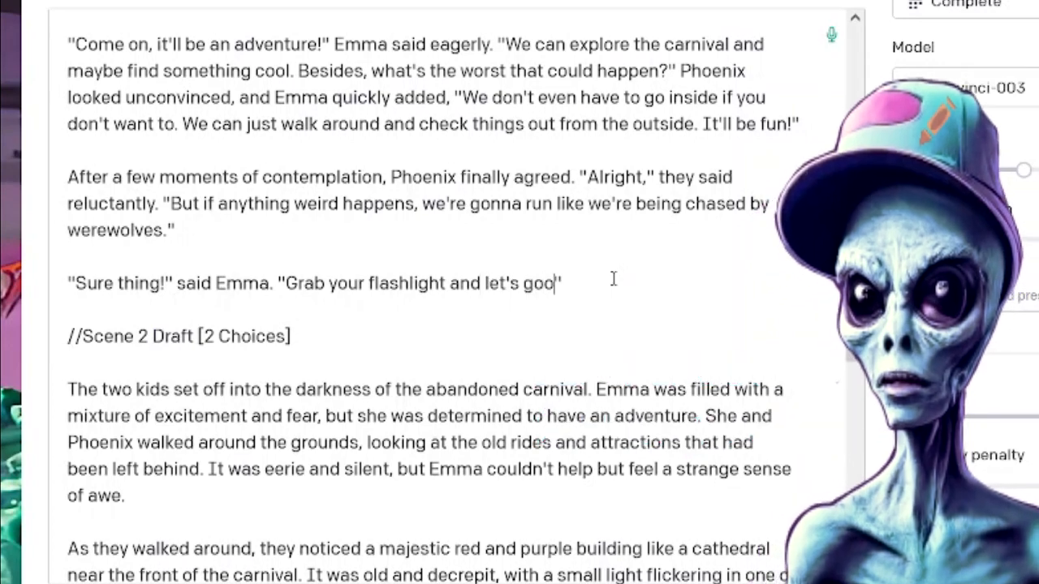
pyautogui.press('BackSpace')
pyautogui.write('!')
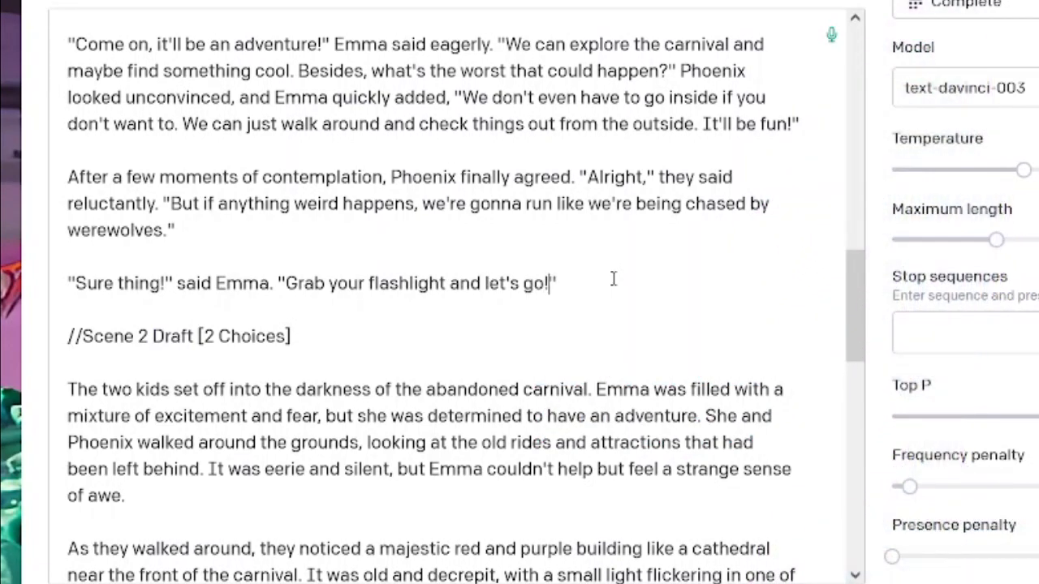
# Step: Replace "Sure thing" at the start of Emma's line with "For sure"
pyautogui.press('Right')
pyautogui.press('Right')
pyautogui.hotkey('ctrl', 'shift', 'Right')
pyautogui.hotkey('ctrl', 'shift', 'Right')
pyautogui.hotkey('shift', 'Left')
pyautogui.hotkey('shift', 'Left')
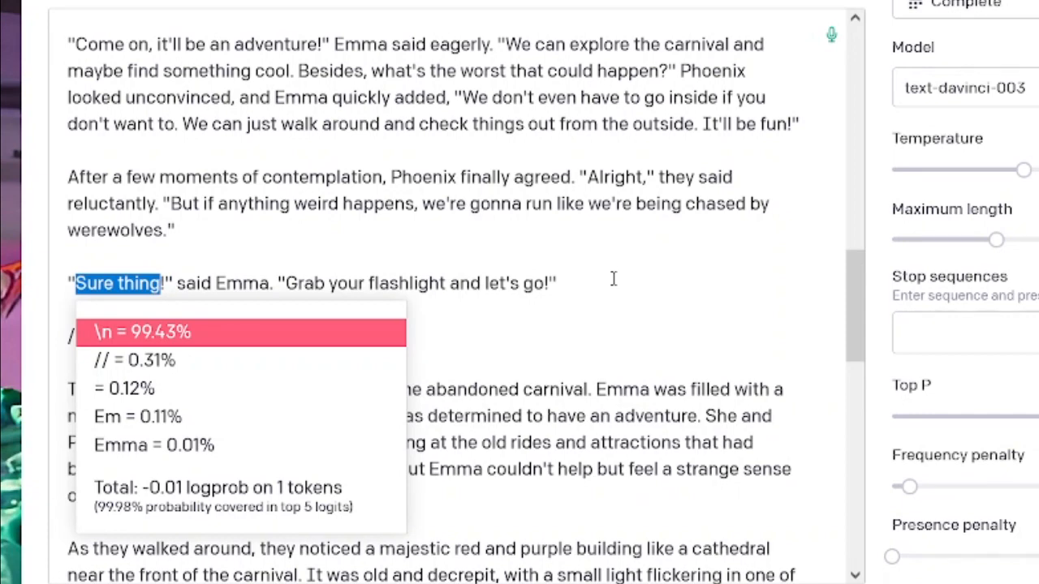
pyautogui.write('For sure')
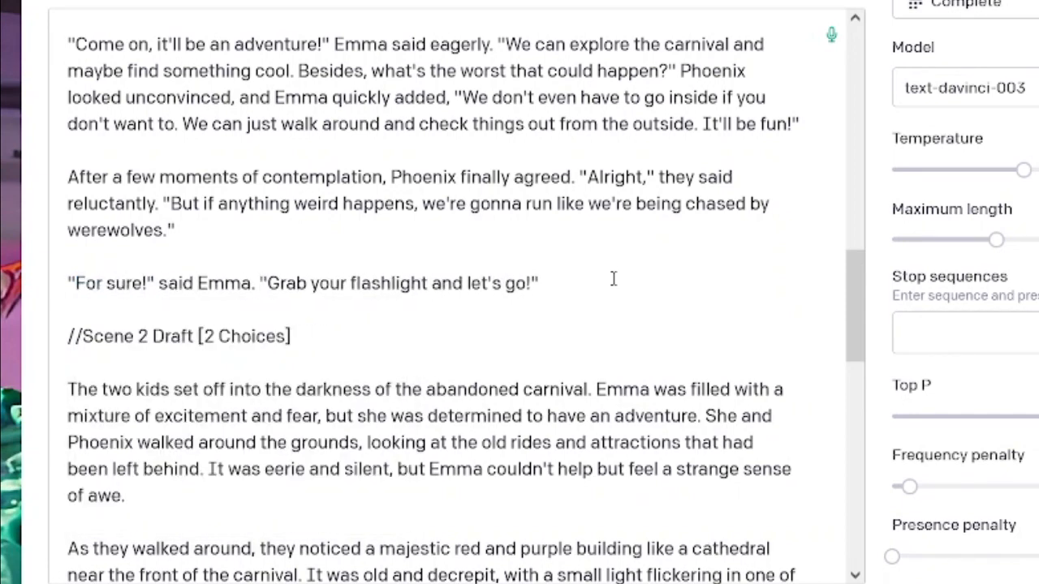
# Step: Reword Emma's second quote before Scene 2 to read "Alright, here, we'll each take a flashlight. Let's go!"
pyautogui.press('Right')
pyautogui.hotkey('ctrl', 'shift', 'Right')
pyautogui.hotkey('ctrl', 'shift', 'Right')
pyautogui.hotkey('ctrl', 'shift', 'Right')
pyautogui.hotkey('ctrl', 'shift', 'Right')
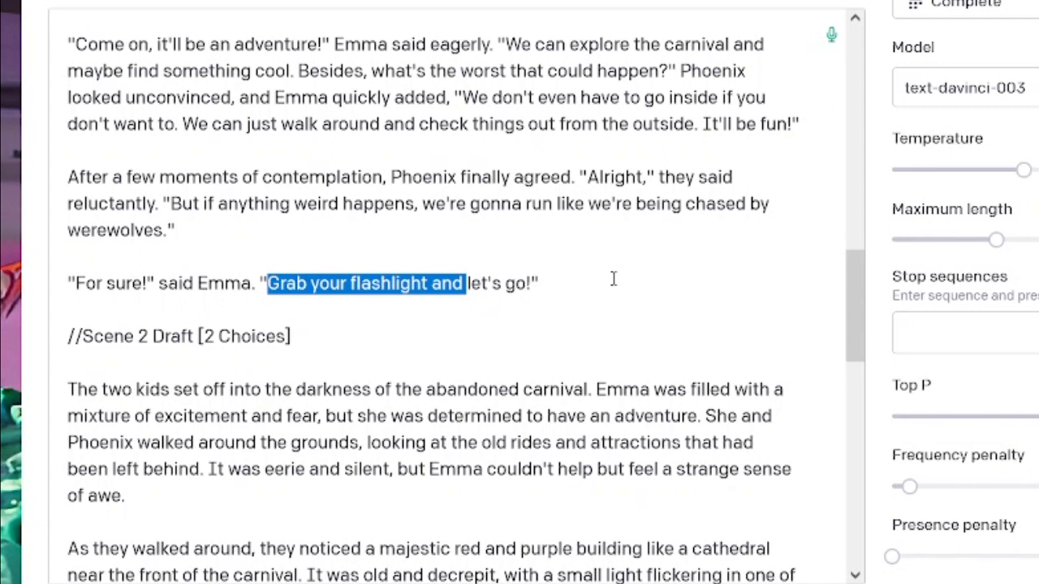
pyautogui.write("Alright, here, we'll each take a flashlight. L")
pyautogui.press('Delete')
pyautogui.press('End')
pyautogui.press('Left')
pyautogui.press('Left')
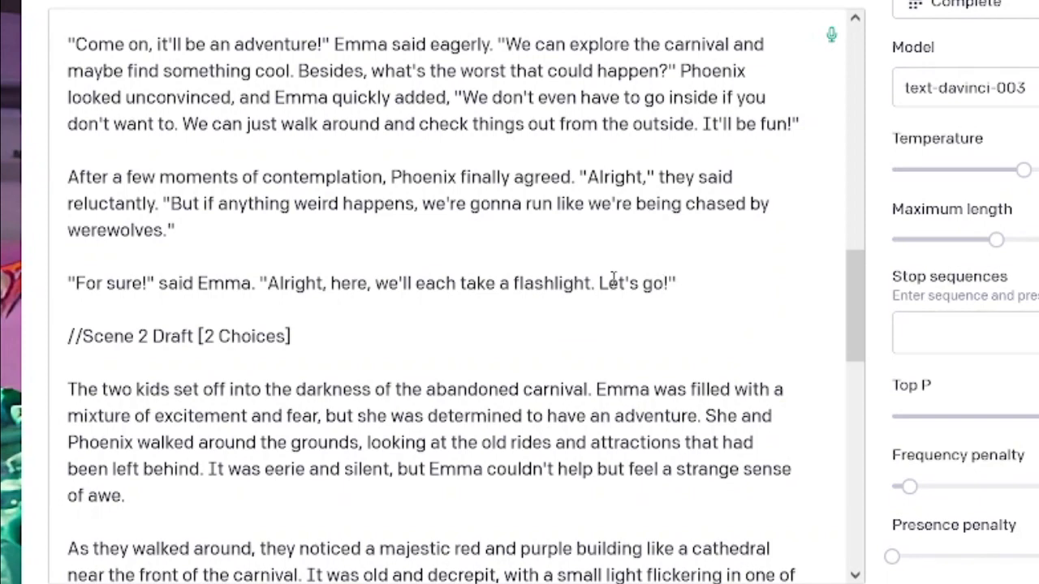
# Step: Add "The trap door falling from the ceiling doesn't make sense." to the DAVINCI instruction below Scene 3, after the 250-word request
pyautogui.scroll(-8, 493, 323)
pyautogui.scroll(-4, 491, 321)
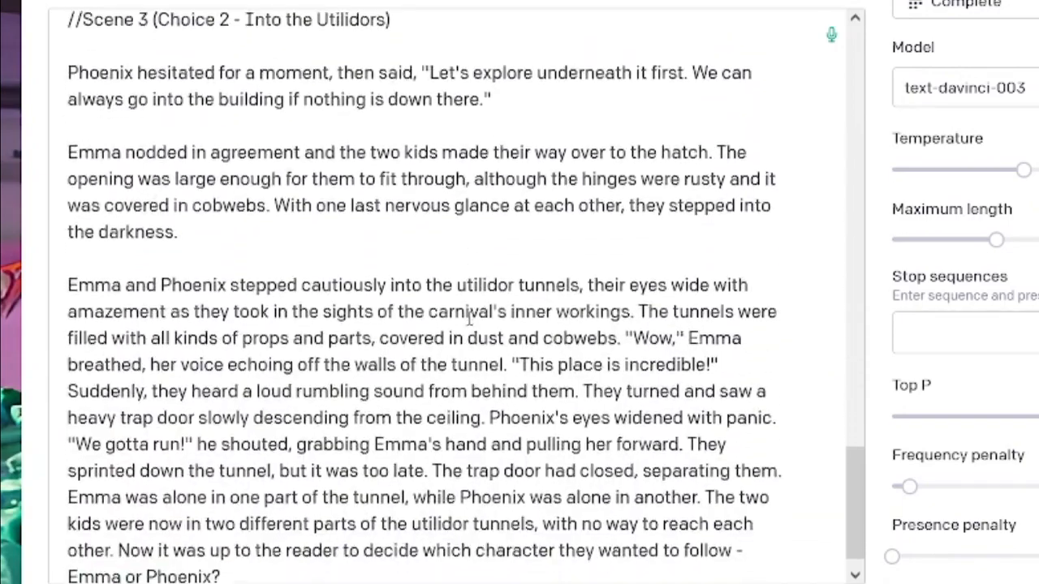
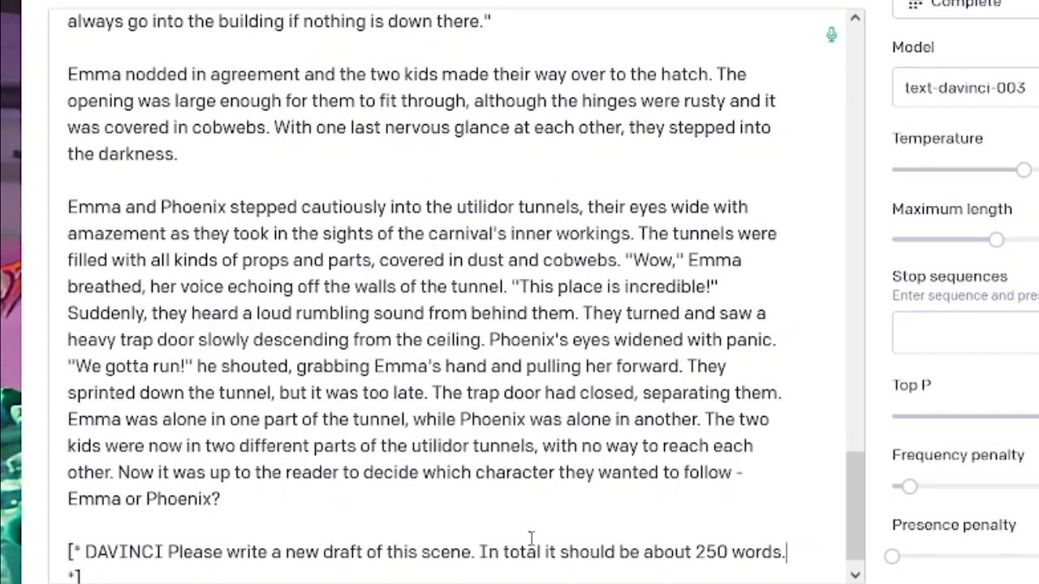
pyautogui.write('The trap')
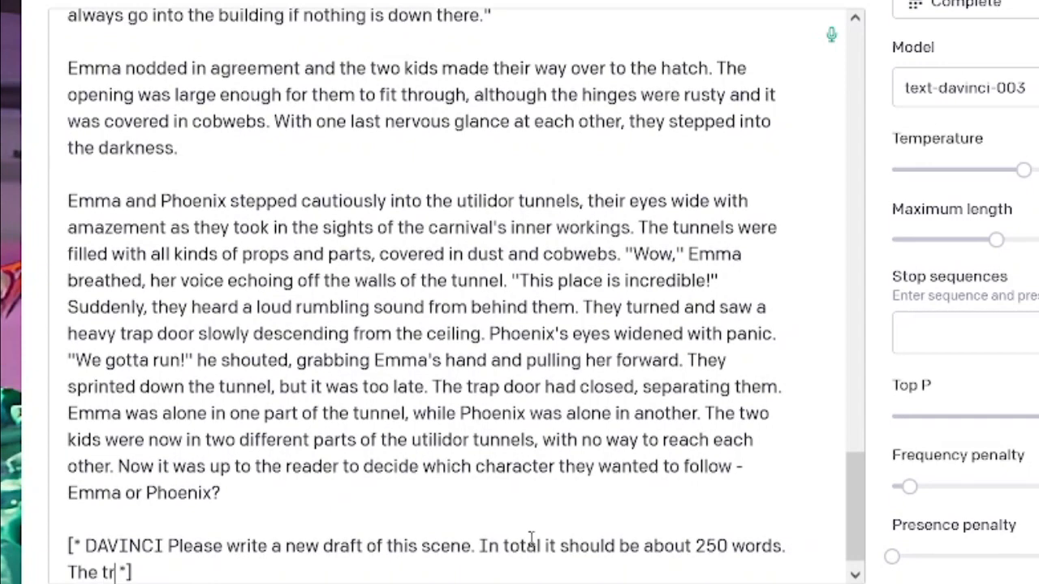
pyautogui.write(' door falling fro')
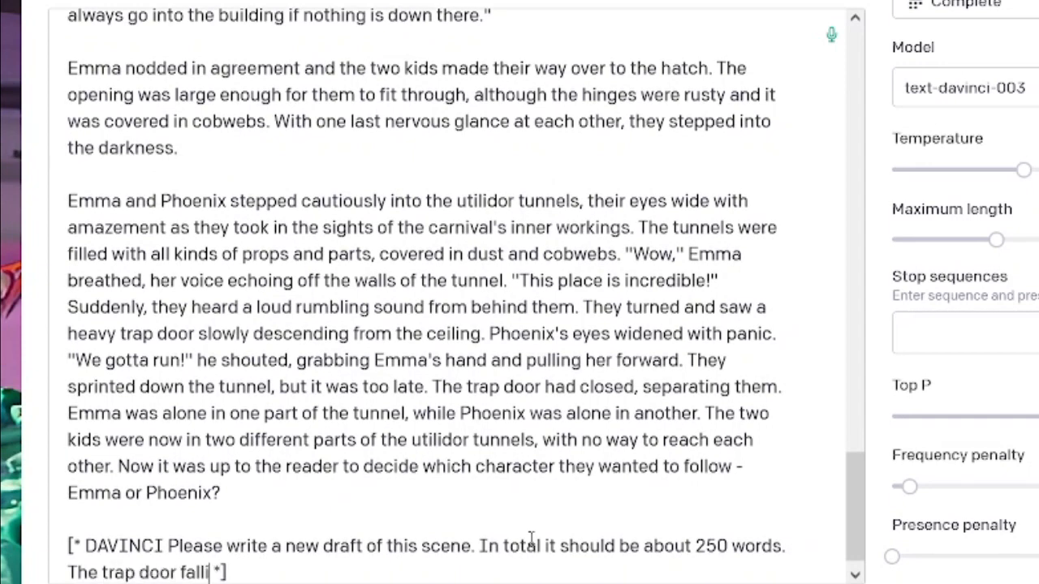
pyautogui.write('m the cie')
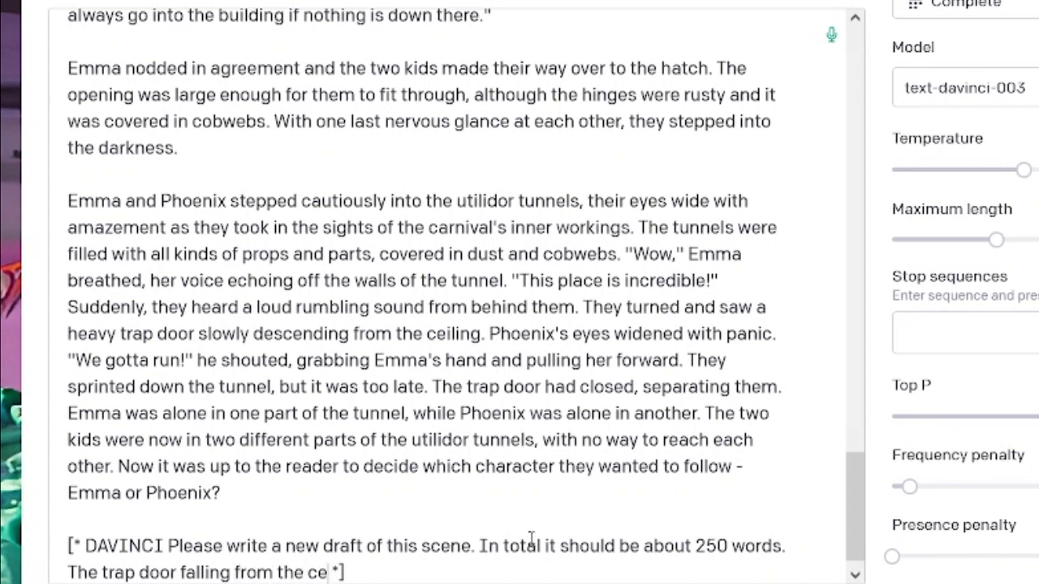
pyautogui.press('BackSpace')
pyautogui.write('ieling')
pyautogui.press('BackSpace')
pyautogui.press('BackSpace')
pyautogui.press('BackSpace')
pyautogui.press('BackSpace')
pyautogui.press('BackSpace')
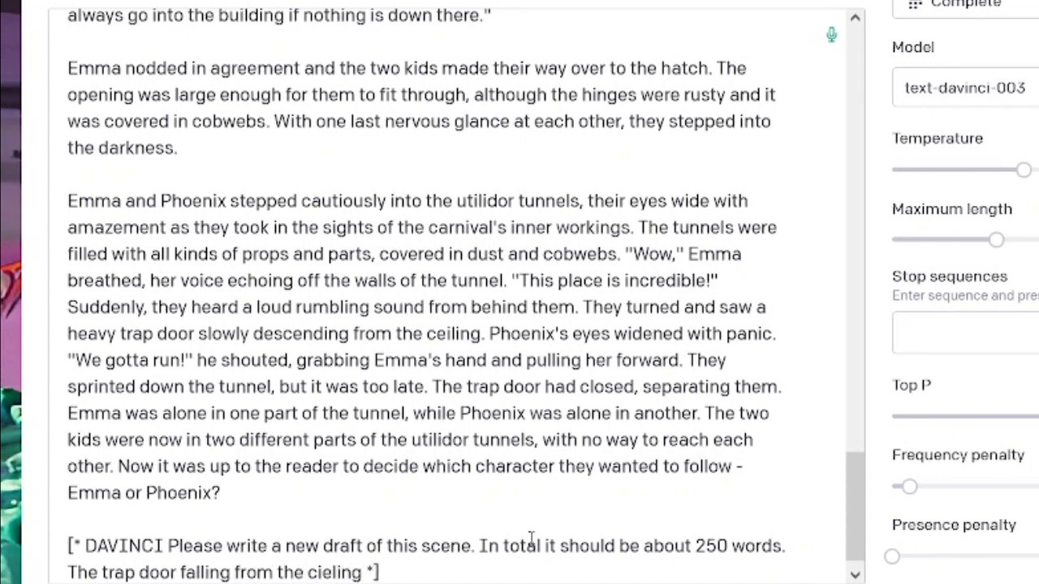
pyautogui.press('BackSpace')
pyautogui.press('BackSpace')
pyautogui.write('eiling')
pyautogui.write("doesn't make sense. ")
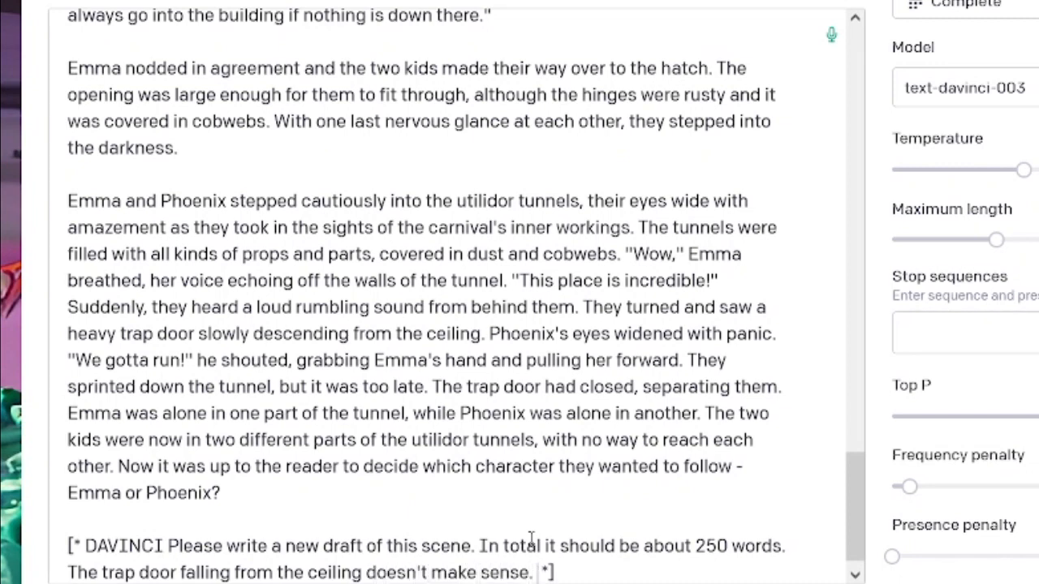
# Step: Add to the DAVINCI instruction that the scene should end with the characters getting split up so the reader decides which one to follow
pyautogui.write('But I do want the')
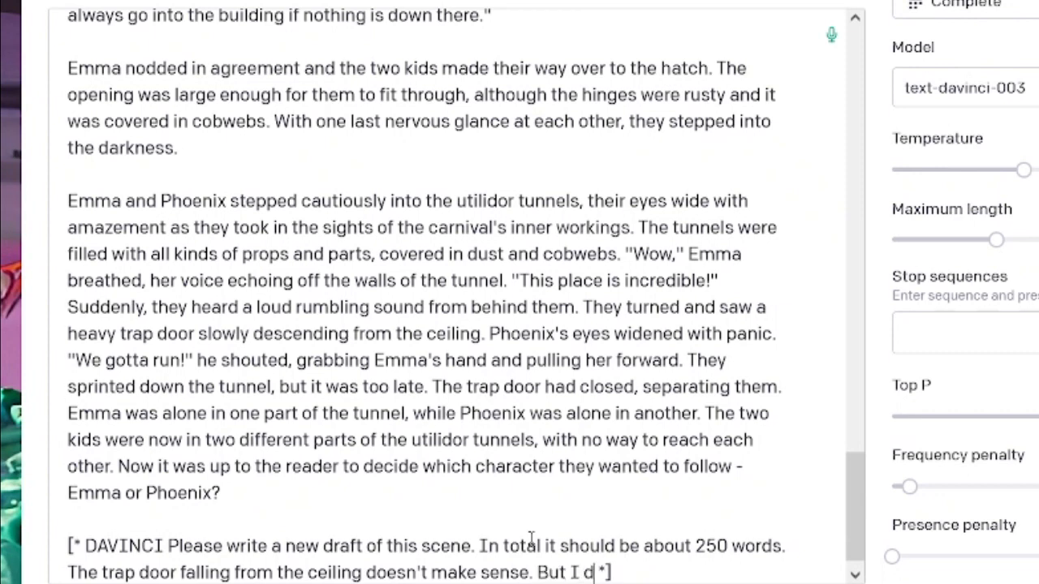
pyautogui.write(' scene to end with ')
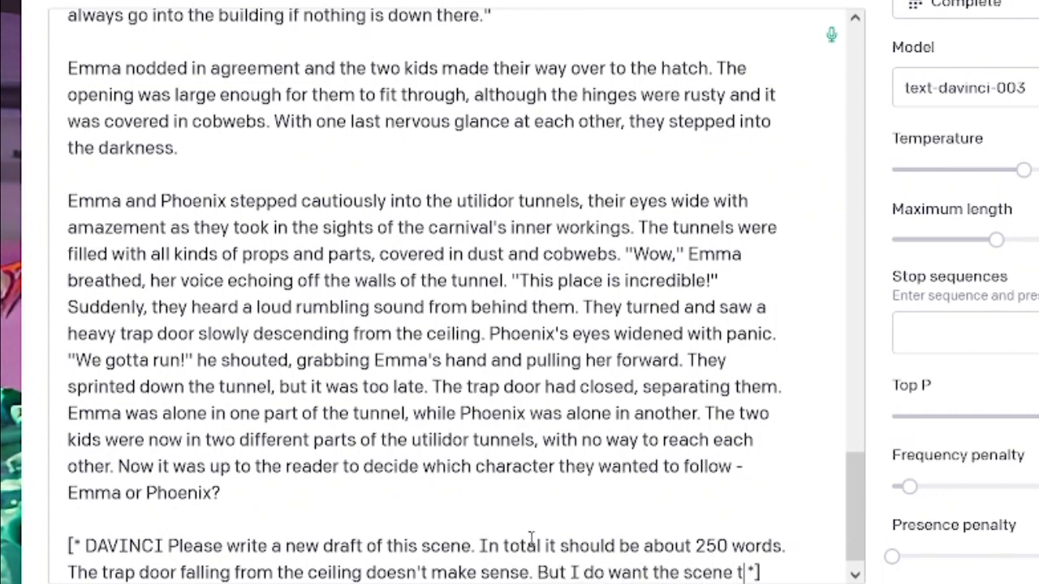
pyautogui.write('the characters ge')
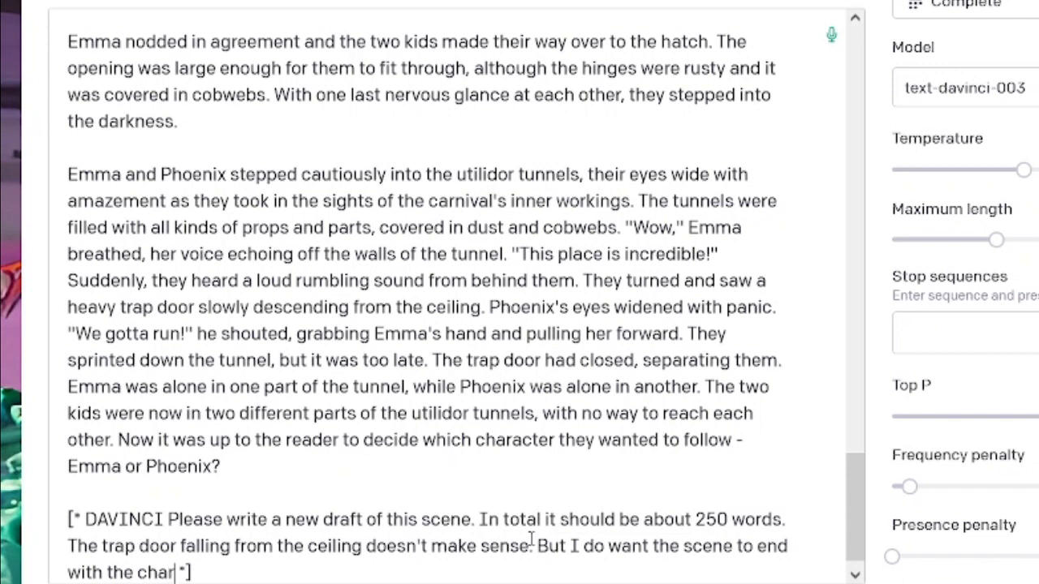
pyautogui.write('tting split up so the ')
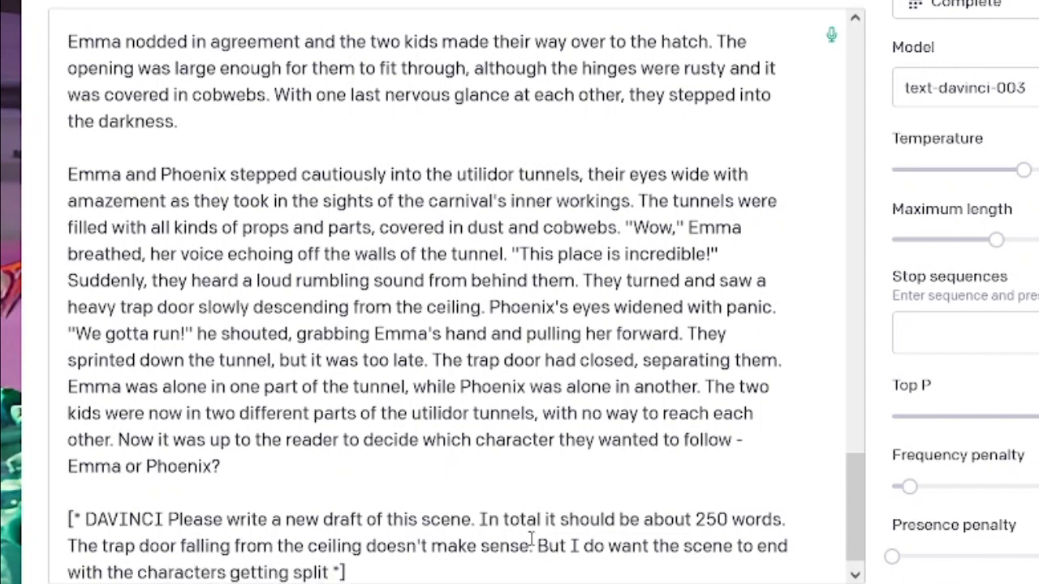
pyautogui.write('reader dec')
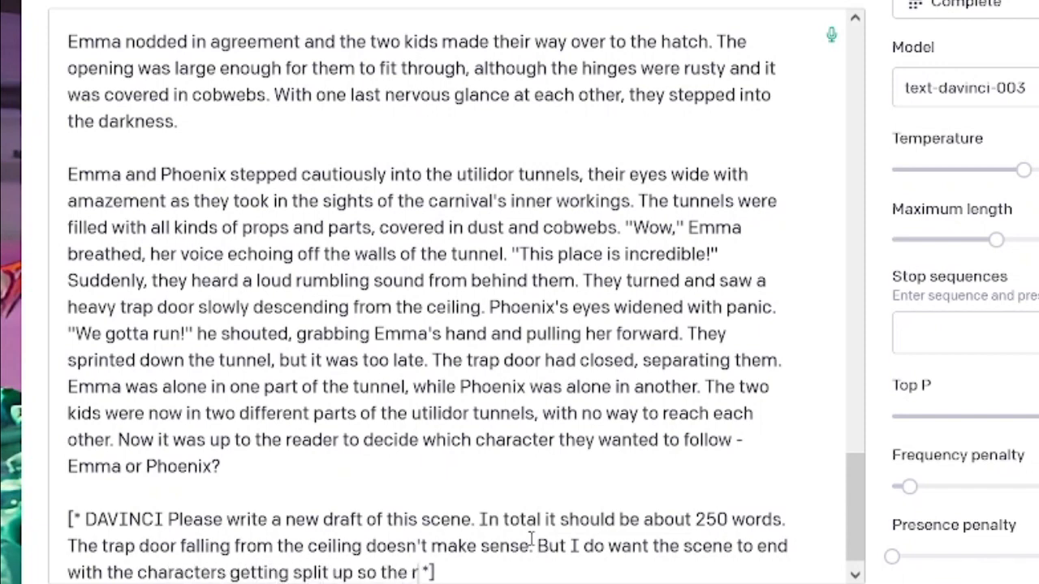
pyautogui.write('ides ')
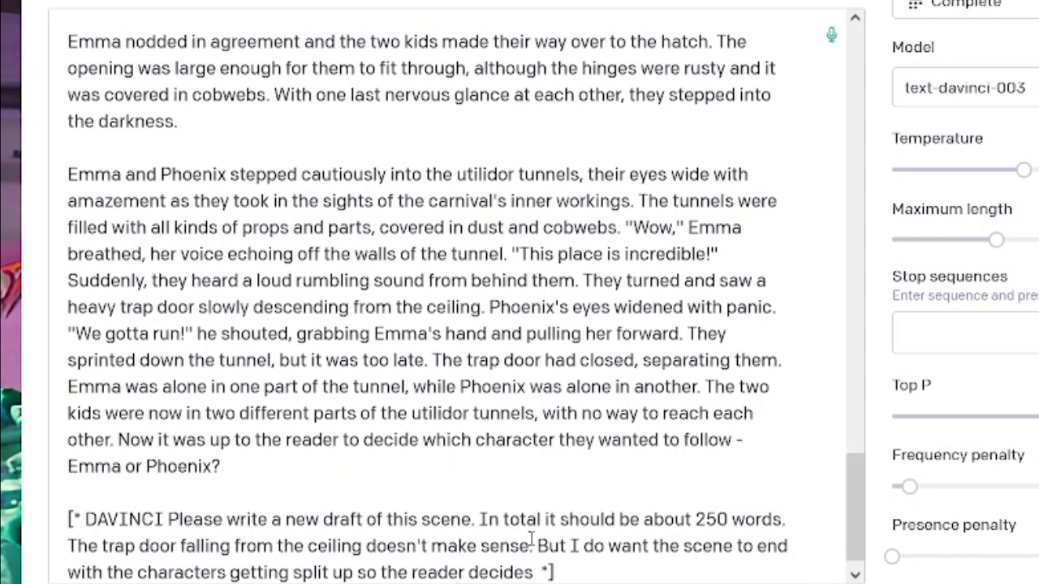
pyautogui.write('which one to fo')
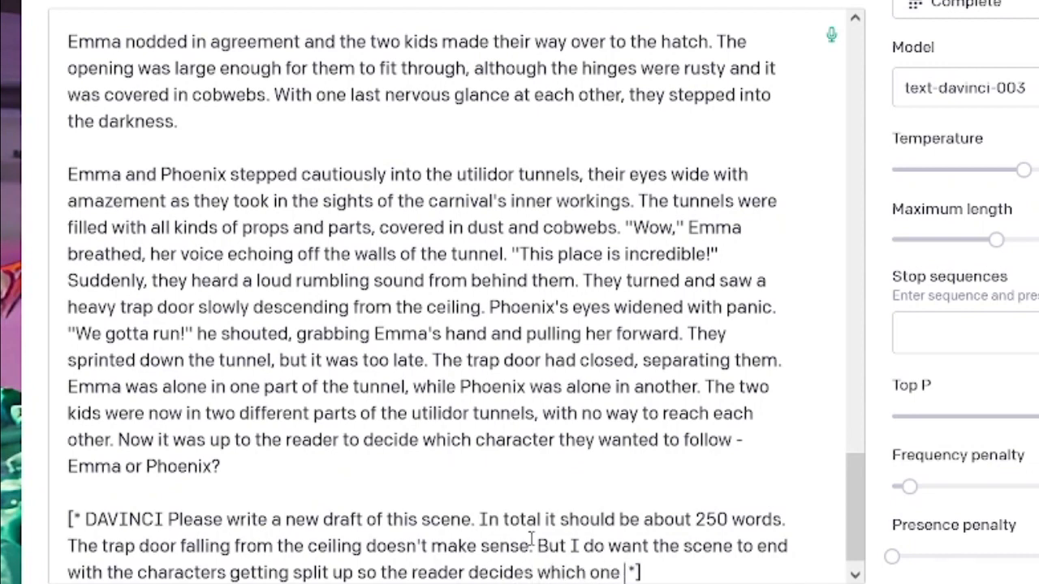
pyautogui.write('llow')
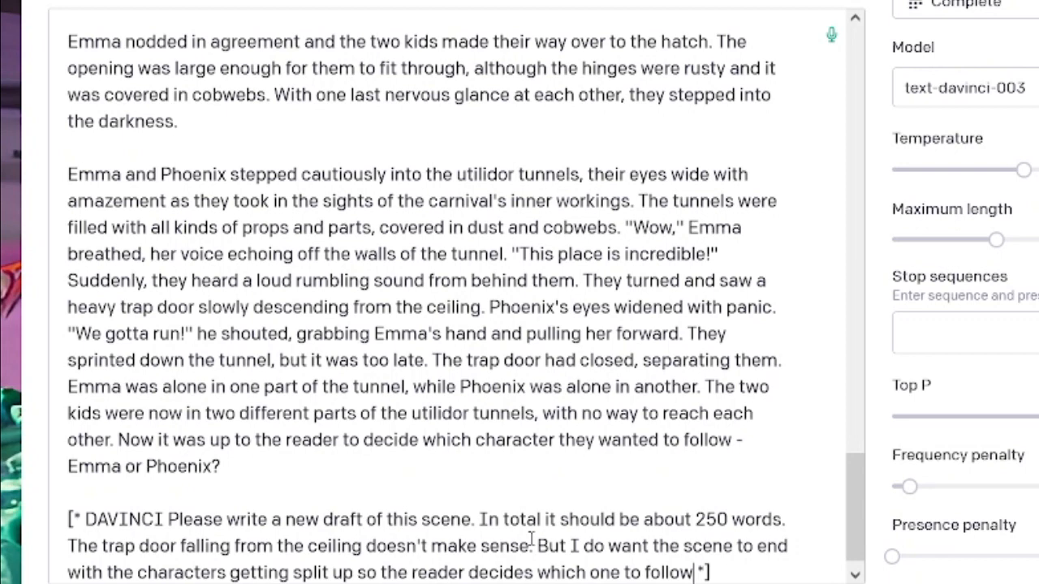
pyautogui.write(' at the end of ')
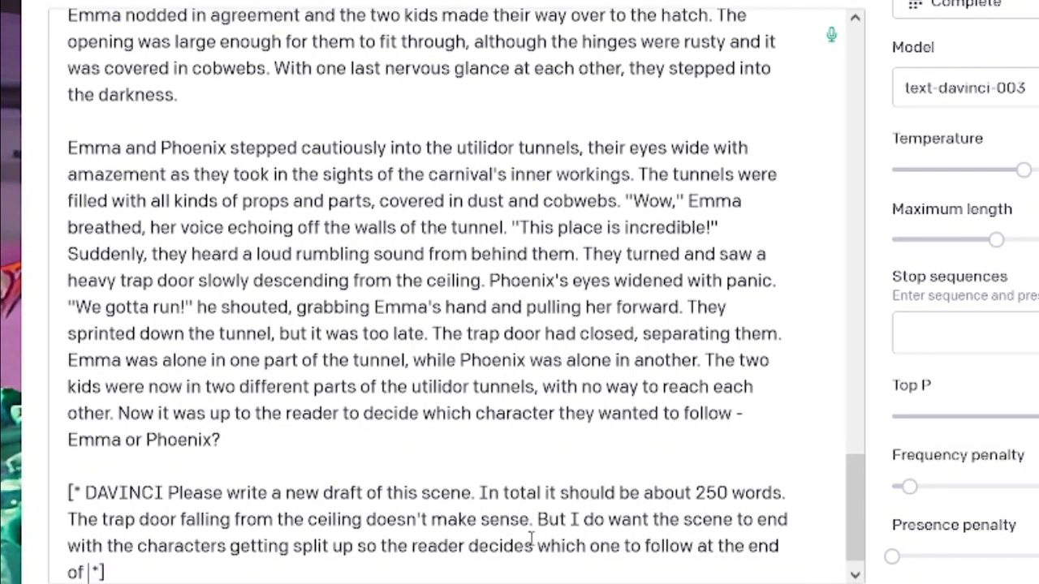
pyautogui.write('the scene.')
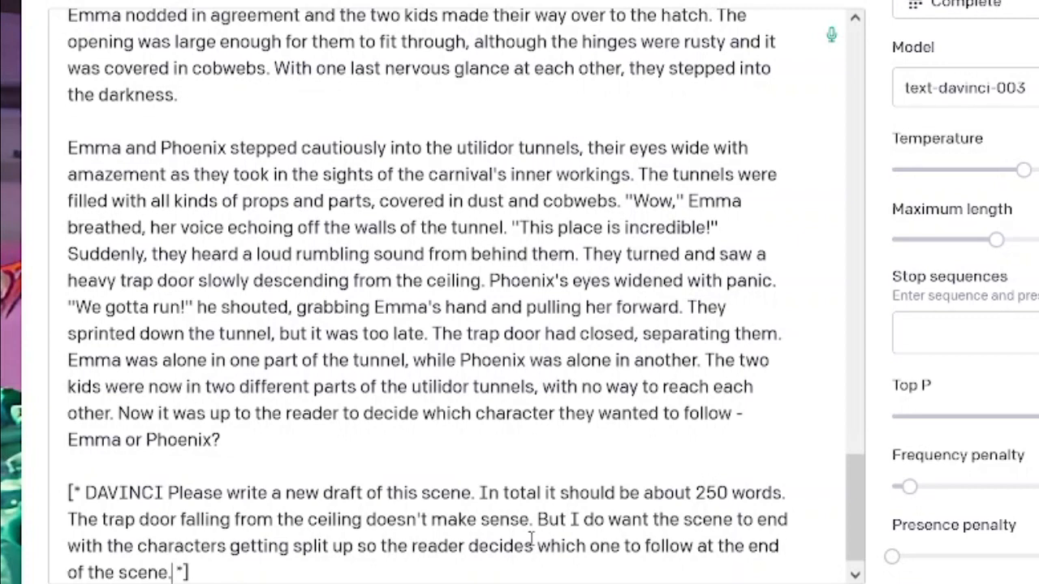
# Step: Begin the instruction's trap door sentence with "Currently," and lowercase the word "the" that follows it
pyautogui.click(800, 501)
pyautogui.write('C')
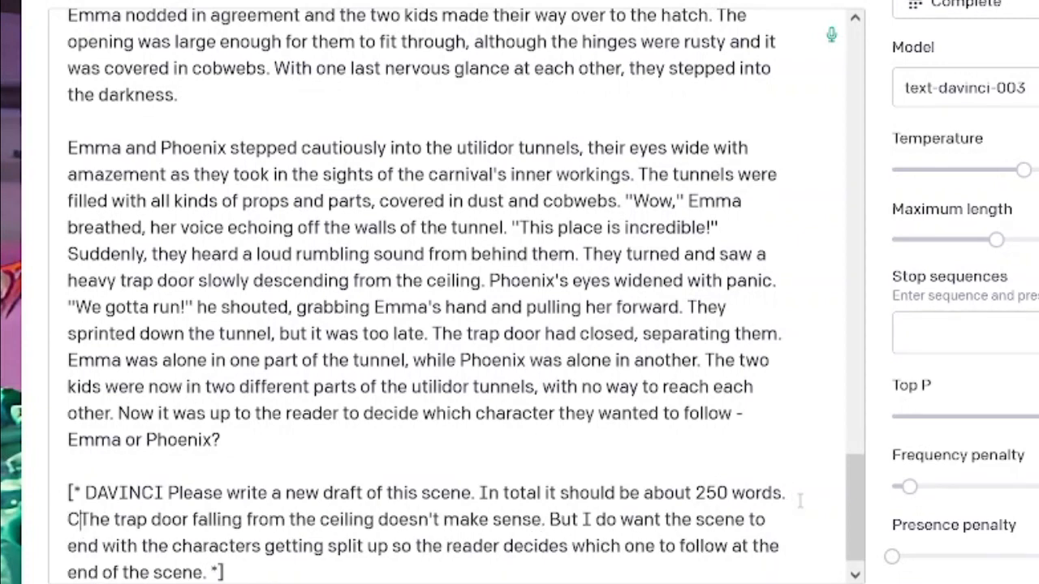
pyautogui.write('urrently,')
pyautogui.press('Delete')
pyautogui.write('t')
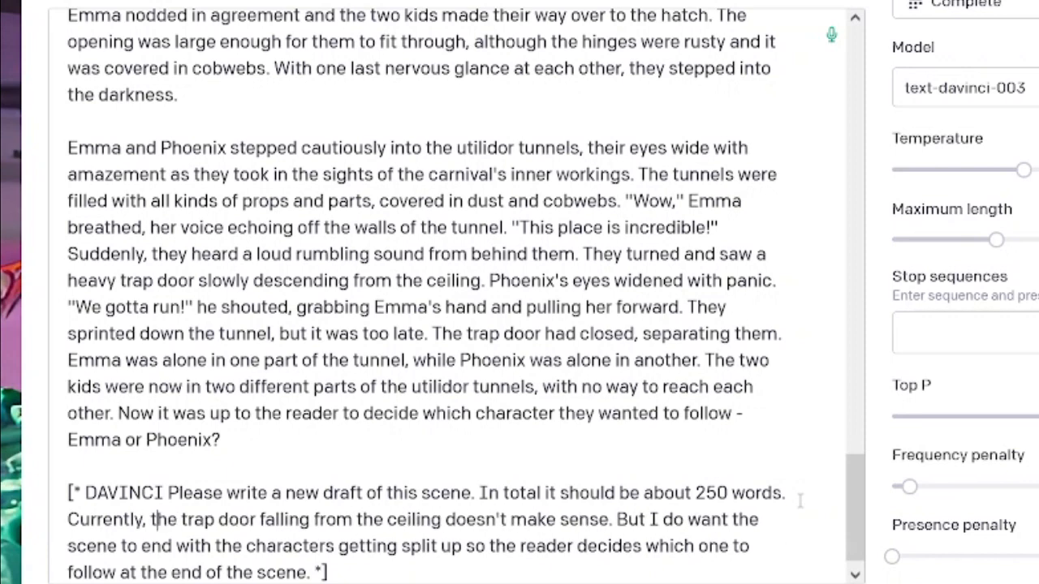
# Step: Extend the trap door sentence in the DAVINCI instruction after "doesn't make sense" with ", and is too hard to visualize."
pyautogui.hotkey('ctrl', 'Right')
pyautogui.hotkey('ctrl', 'Right')
pyautogui.hotkey('ctrl', 'Right')
pyautogui.hotkey('ctrl', 'Right')
pyautogui.hotkey('ctrl', 'Right')
pyautogui.hotkey('ctrl', 'Right')
pyautogui.hotkey('ctrl', 'Right')
pyautogui.hotkey('ctrl', 'Right')
pyautogui.hotkey('ctrl', 'Right')
pyautogui.hotkey('ctrl', 'Right')
pyautogui.press('Left')
pyautogui.press('Left')
pyautogui.hotkey('shift', 'Right')
pyautogui.write(', and is too hard')
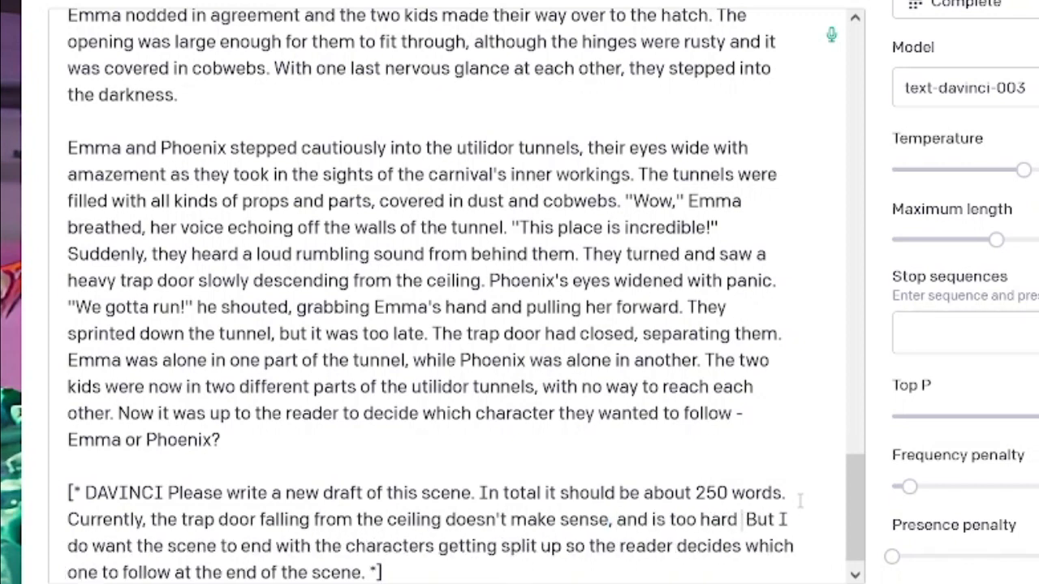
pyautogui.write(' to visualize.')
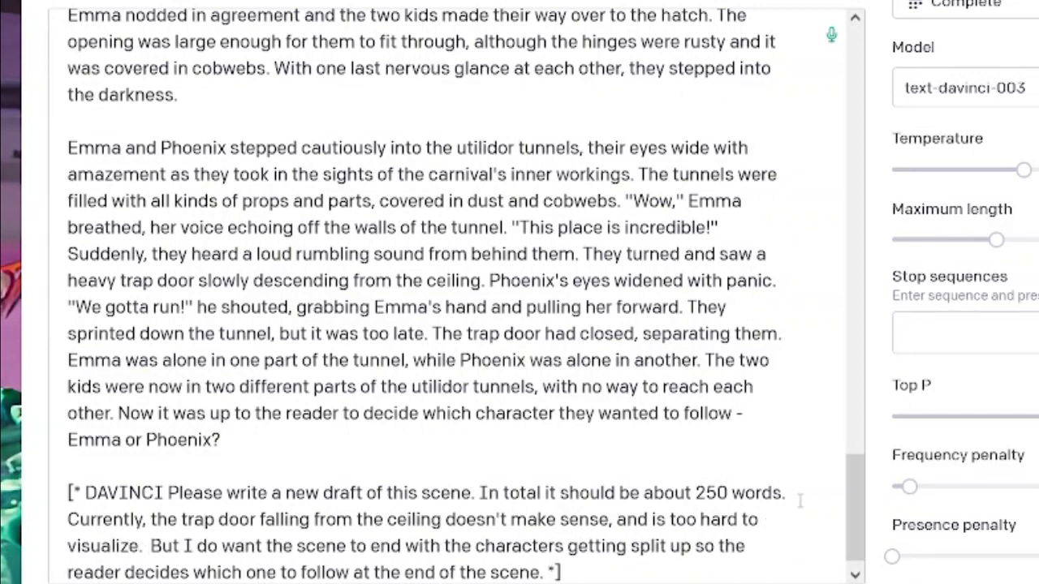
# Step: Remove the extra space after "visualize." and replace "But" with "However," at the start of the following sentence
pyautogui.press('Delete')
pyautogui.hotkey('ctrl', 'shift', 'Right')
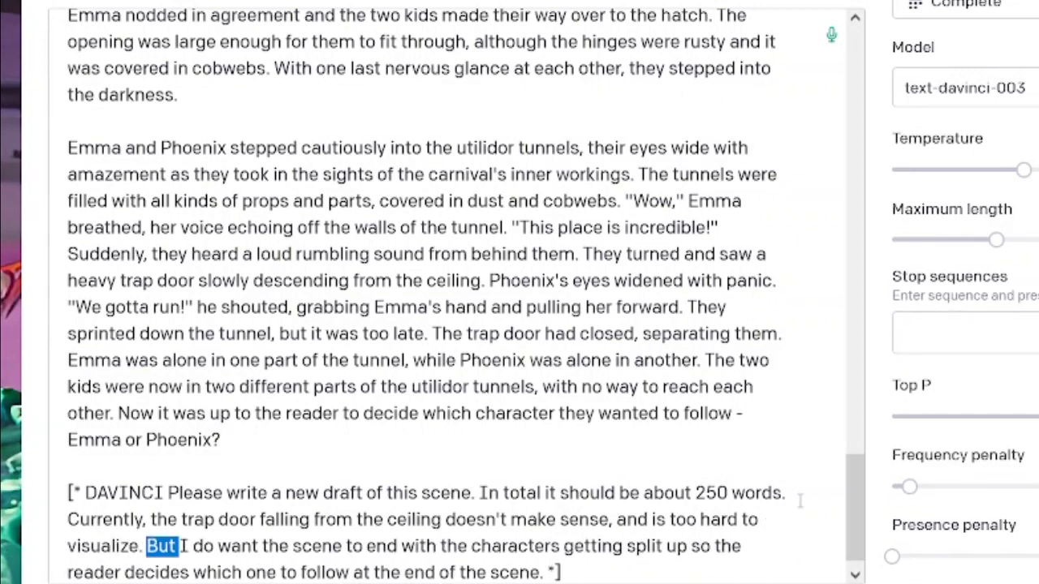
pyautogui.write('However,')
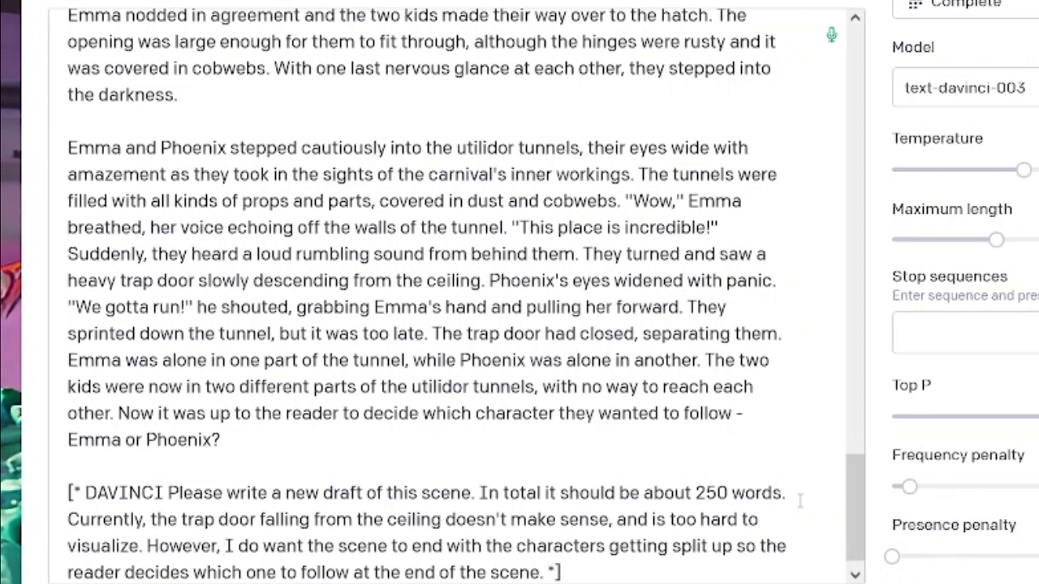
# Step: Append the words "Please also include" at the end of the DAVINCI instruction, before the closing bracket
pyautogui.press('Right')
pyautogui.press('Right')
pyautogui.press('Right')
pyautogui.press('Right')
pyautogui.press('Right')
pyautogui.press('Right')
pyautogui.press('Right')
pyautogui.press('Right')
pyautogui.press('Right')
pyautogui.press('Right')
pyautogui.press('Right')
pyautogui.press('Right')
pyautogui.press('Right')
pyautogui.press('Right')
pyautogui.press('Right')
pyautogui.press('Right')
pyautogui.press('Right')
pyautogui.press('Right')
pyautogui.press('Right')
pyautogui.press('Right')
pyautogui.press('End')
pyautogui.press('Left')
pyautogui.press('Left')
pyautogui.press('Left')
pyautogui.write('Please also')
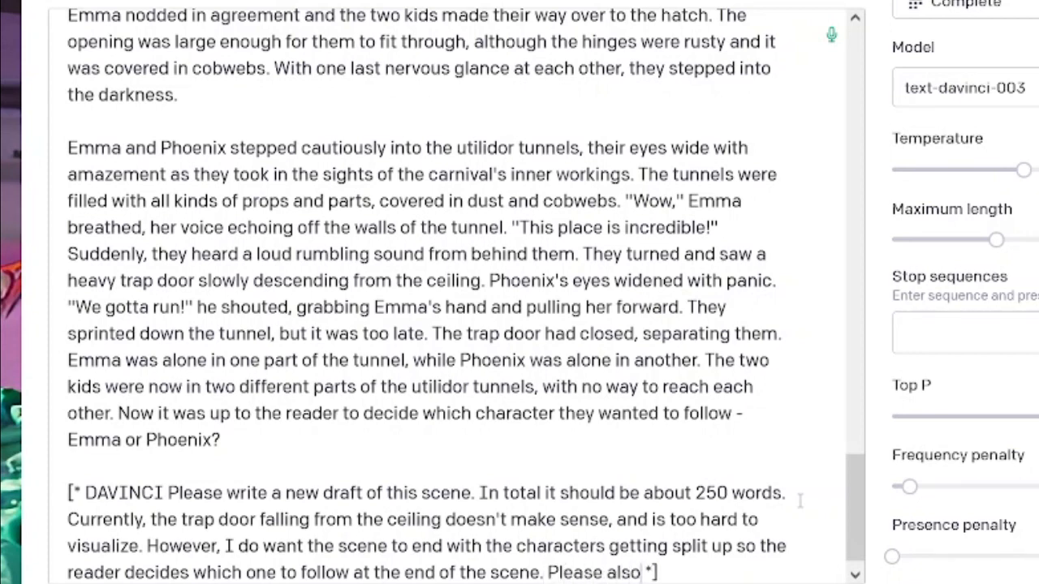
pyautogui.write(' include')
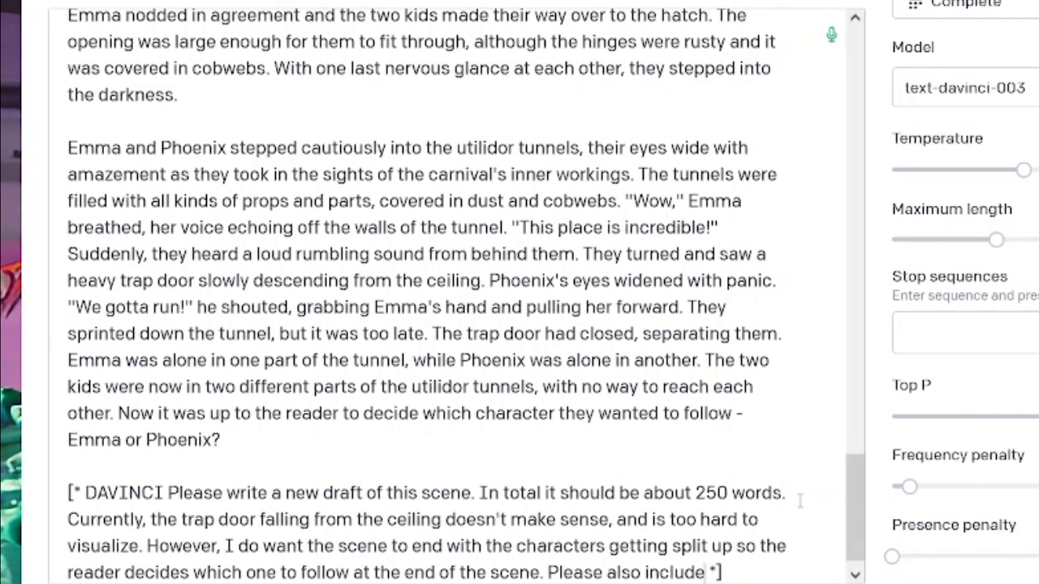
# Step: Insert the paragraph "Utilidors for employees only" is written on a rusty steel sign. after the Scene 3 paragraph ending "the darkness."
pyautogui.scroll(3, 323, 175)
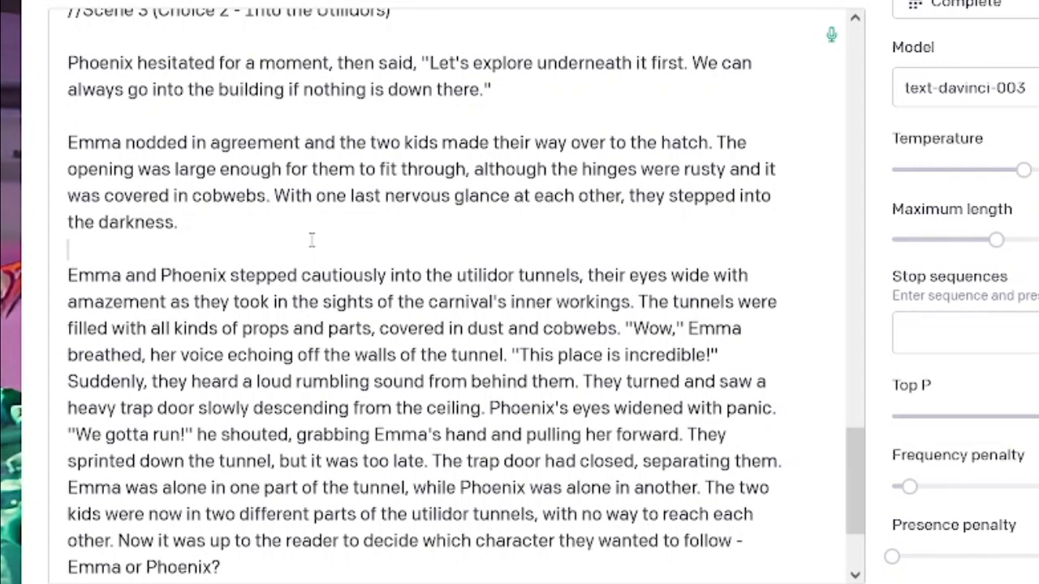
pyautogui.press('Return')
pyautogui.press('Return')
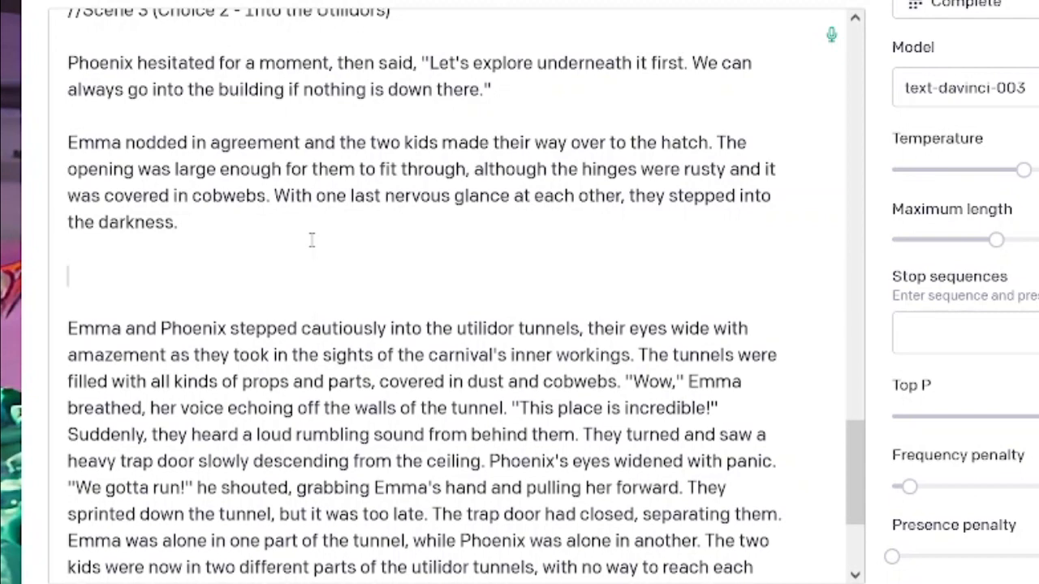
pyautogui.write('"Ut')
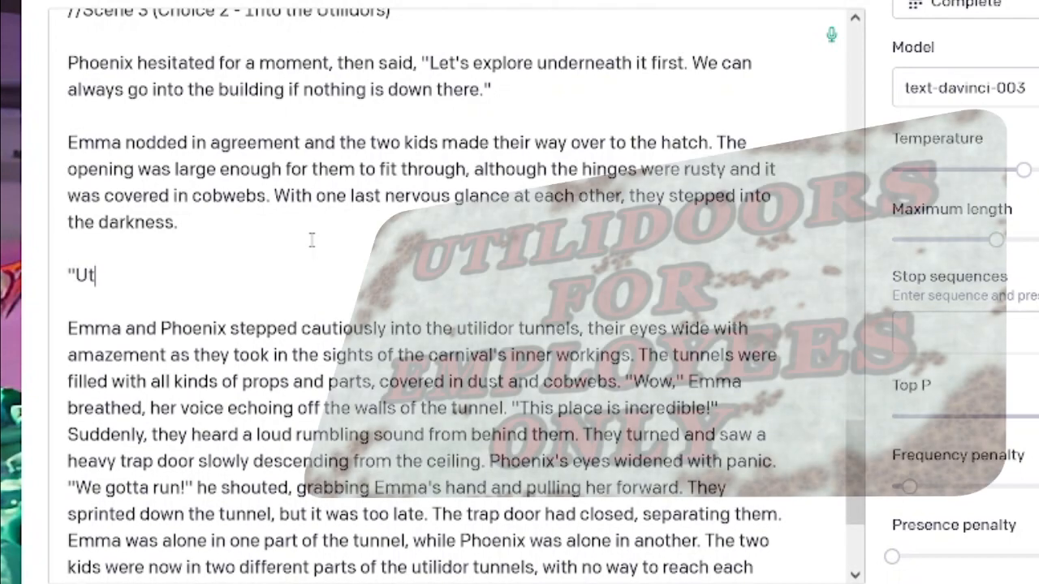
pyautogui.write('ilidors for emp')
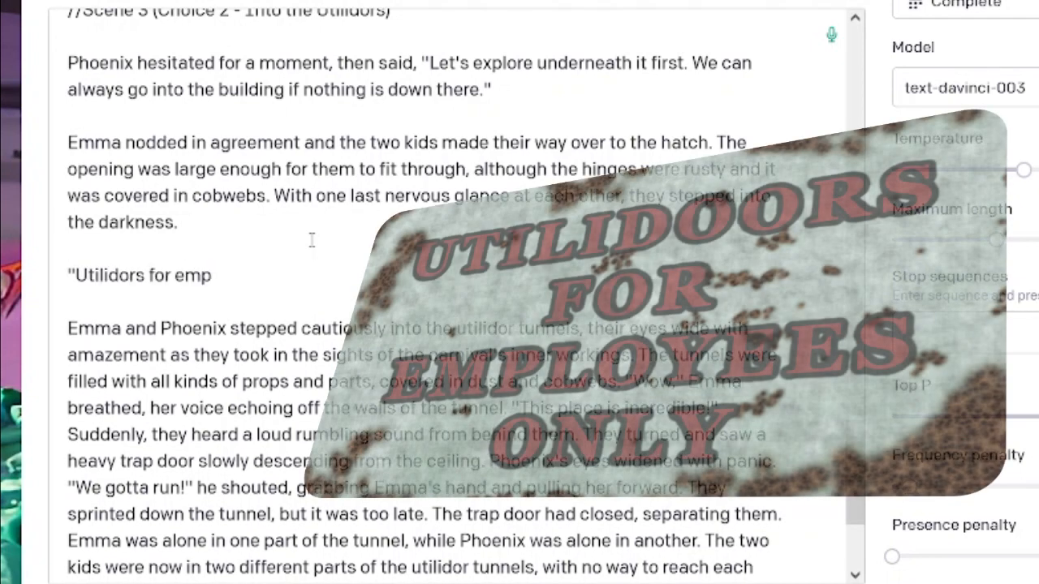
pyautogui.write('loyees only"')
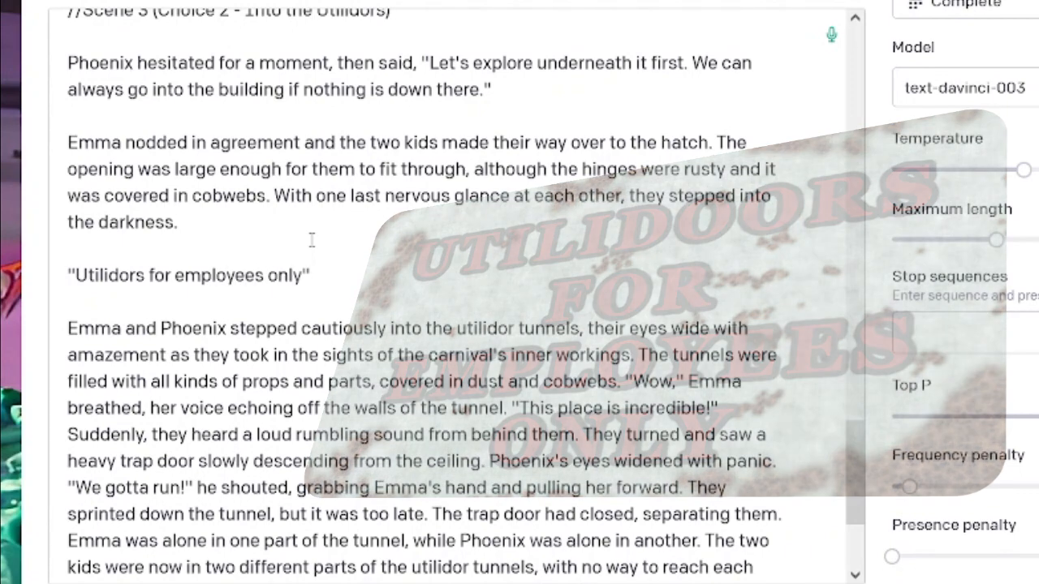
pyautogui.write(' is written on a ')
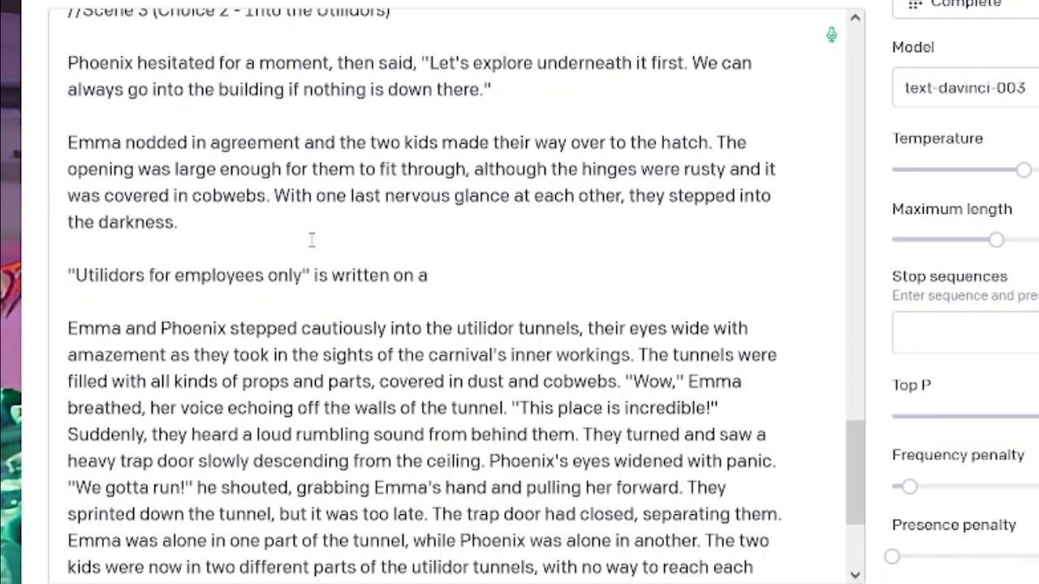
pyautogui.write('rusty steel sign.')
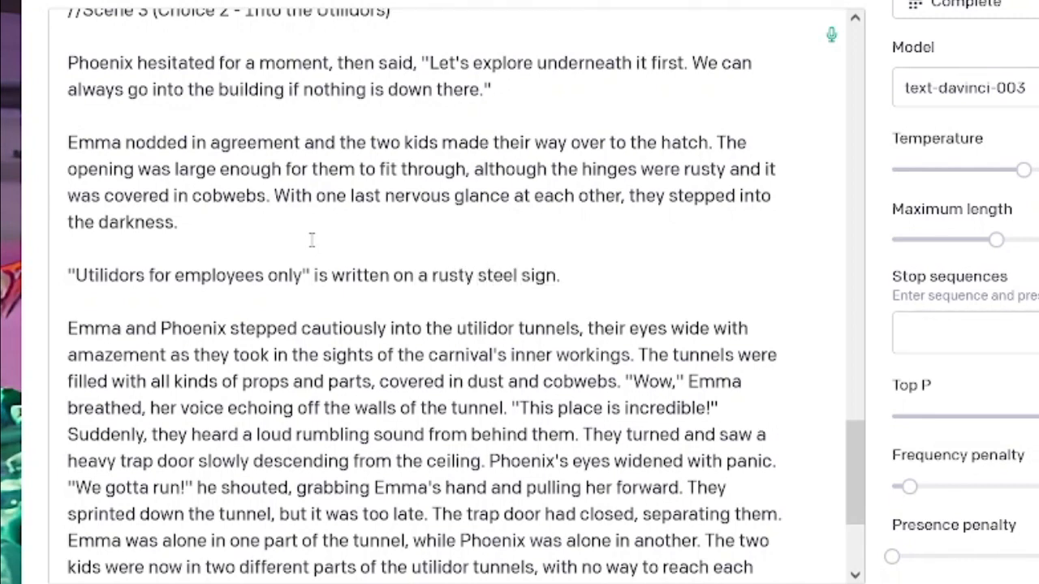
# Step: Below the sign sentence, add the paragraph Phoenix asks, "What's a utilidor? Like a utility... something?" and start a new empty paragraph after it
pyautogui.press('Return')
pyautogui.press('Return')
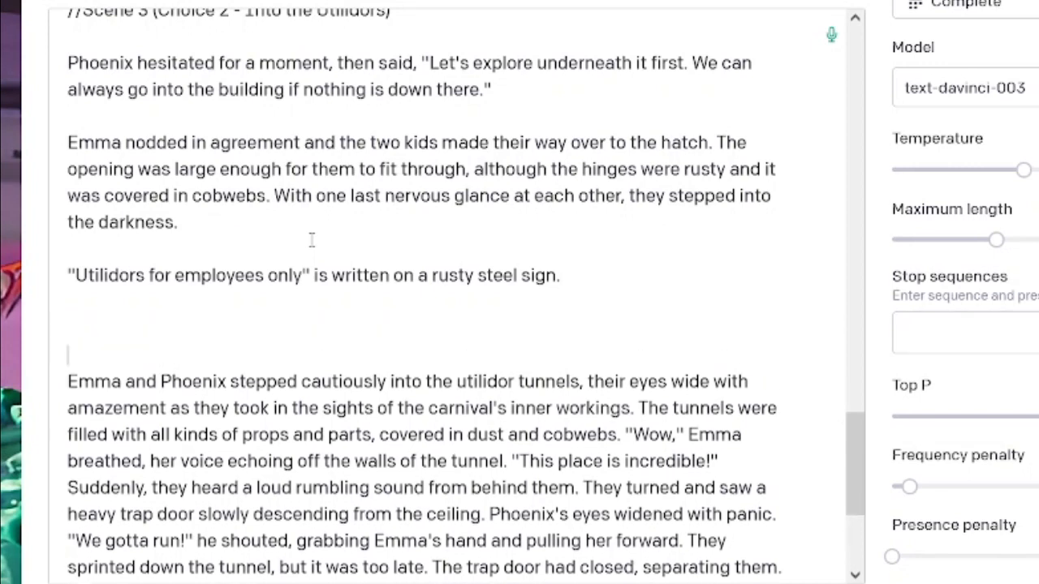
pyautogui.write('"What\'s a ')
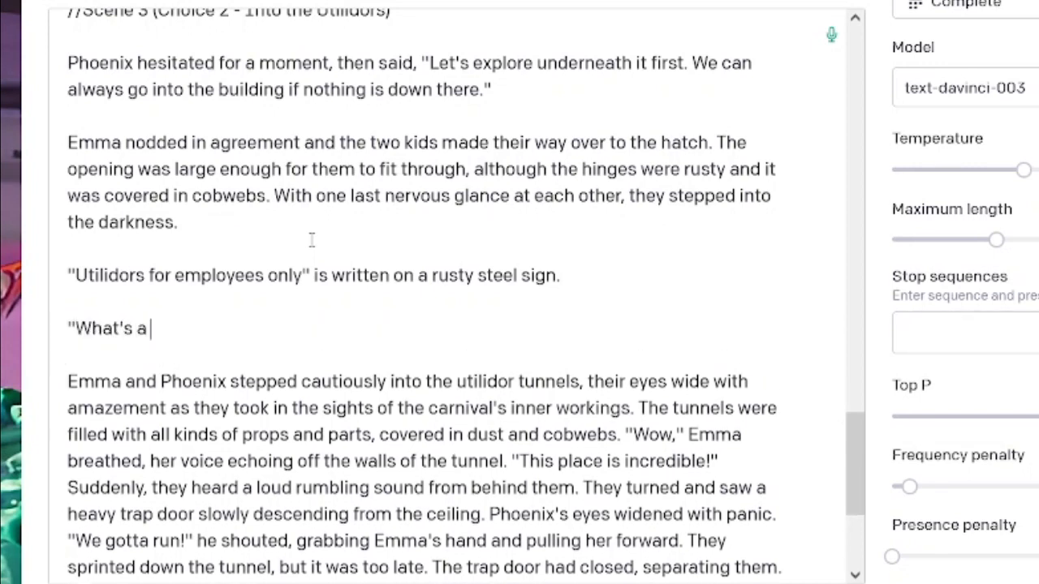
pyautogui.write('Phoena')
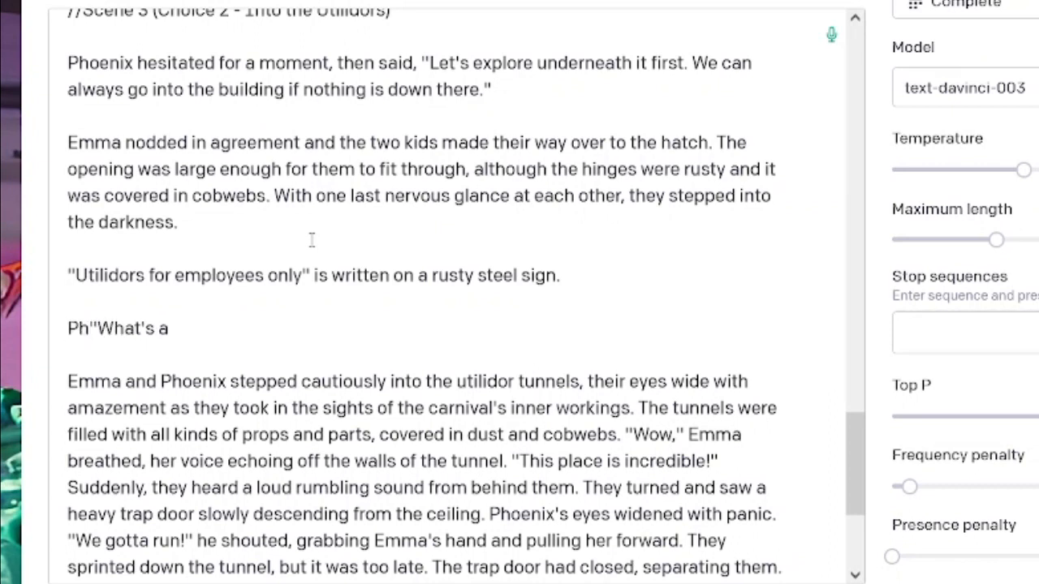
pyautogui.press('BackSpace')
pyautogui.write('ix asks,')
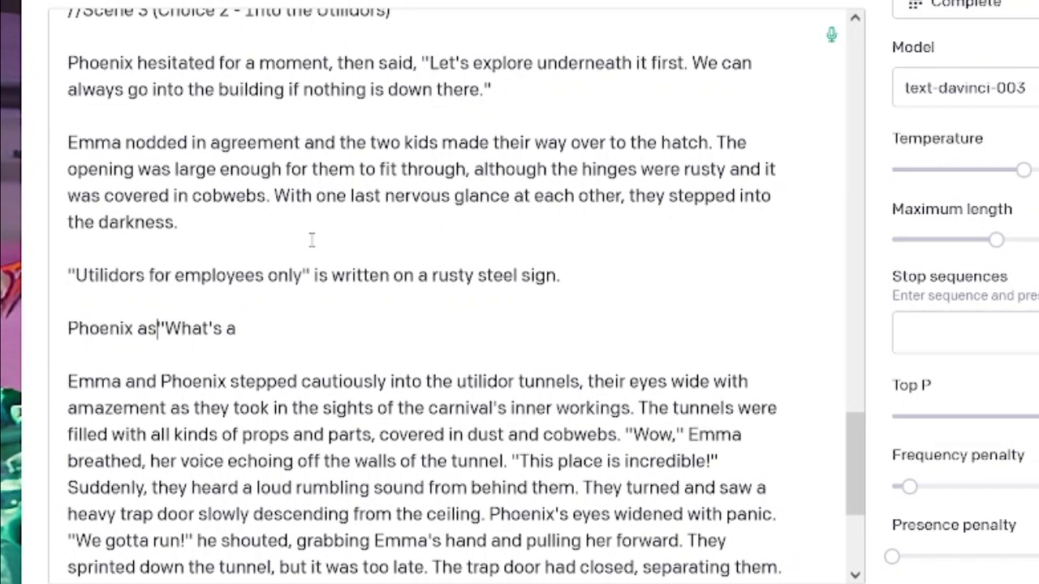
pyautogui.press('End')
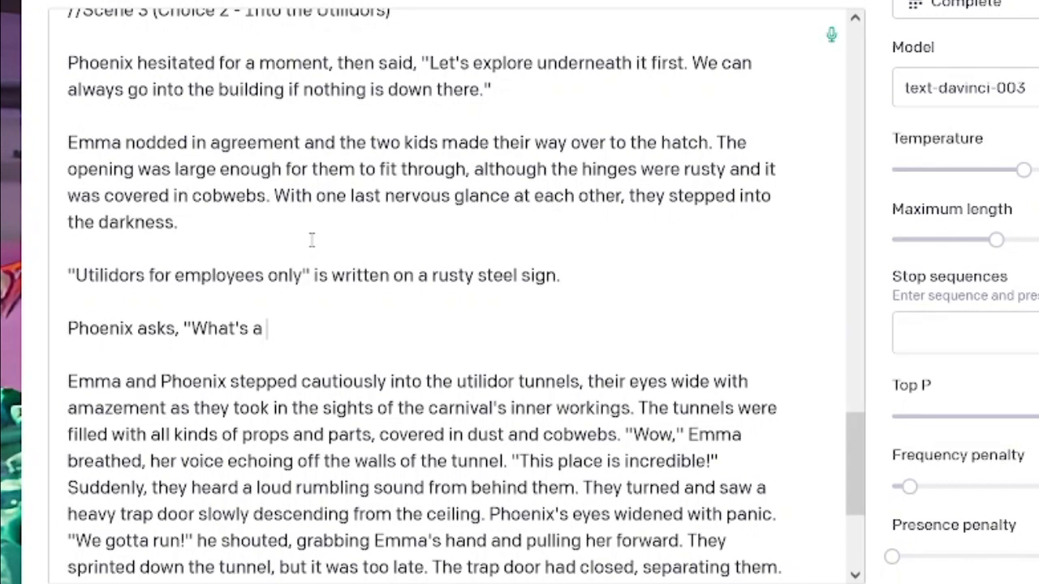
pyautogui.write('utilidor?')
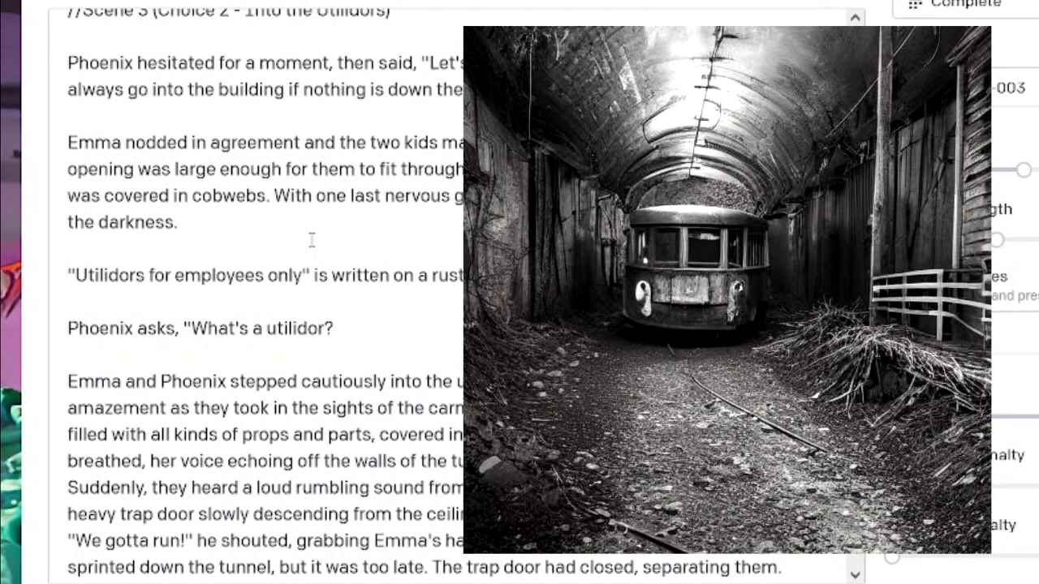
pyautogui.write('Like a utility')
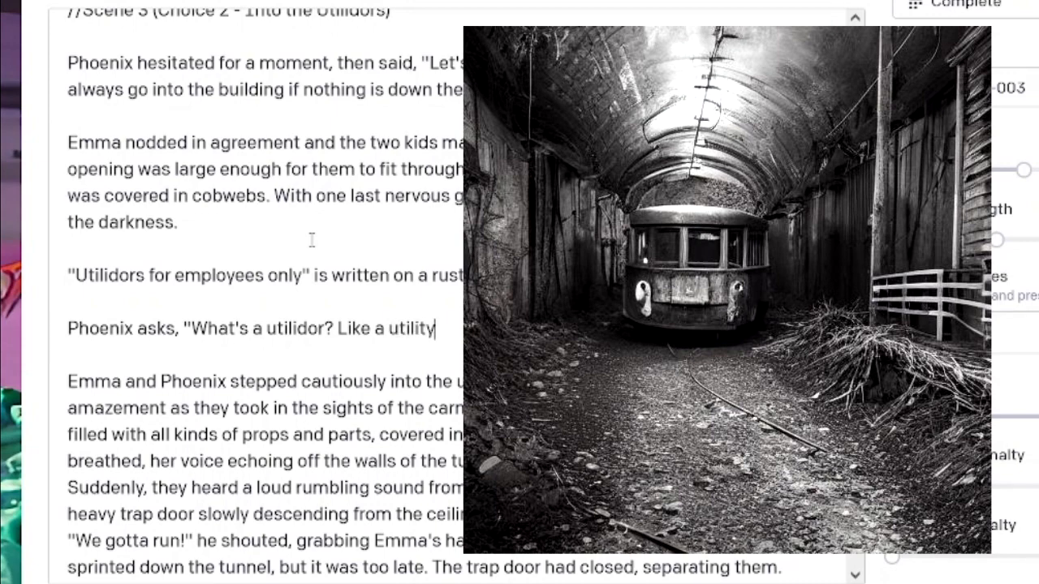
pyautogui.write('... somethi')
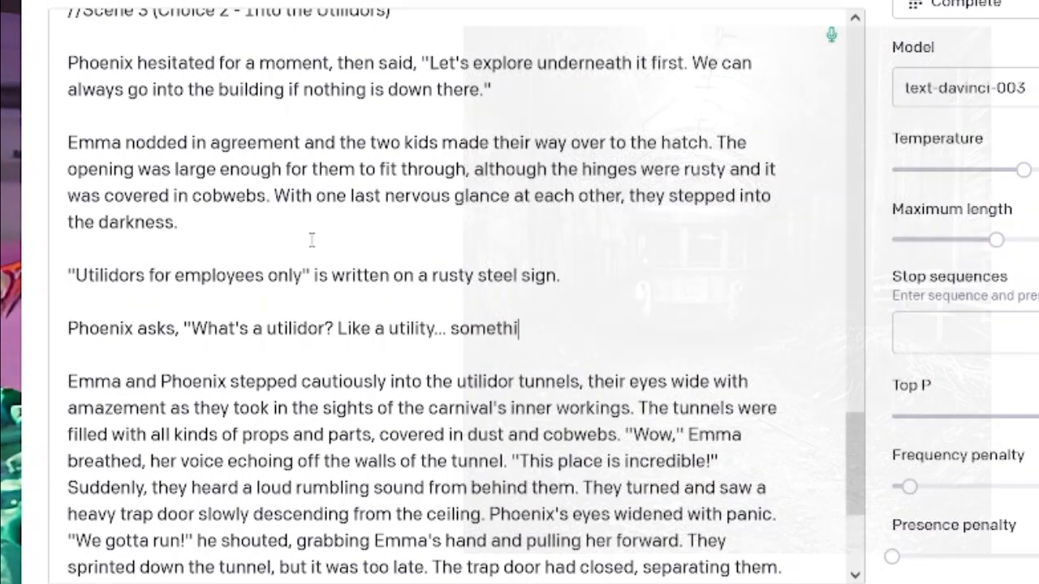
pyautogui.write('ng?"')
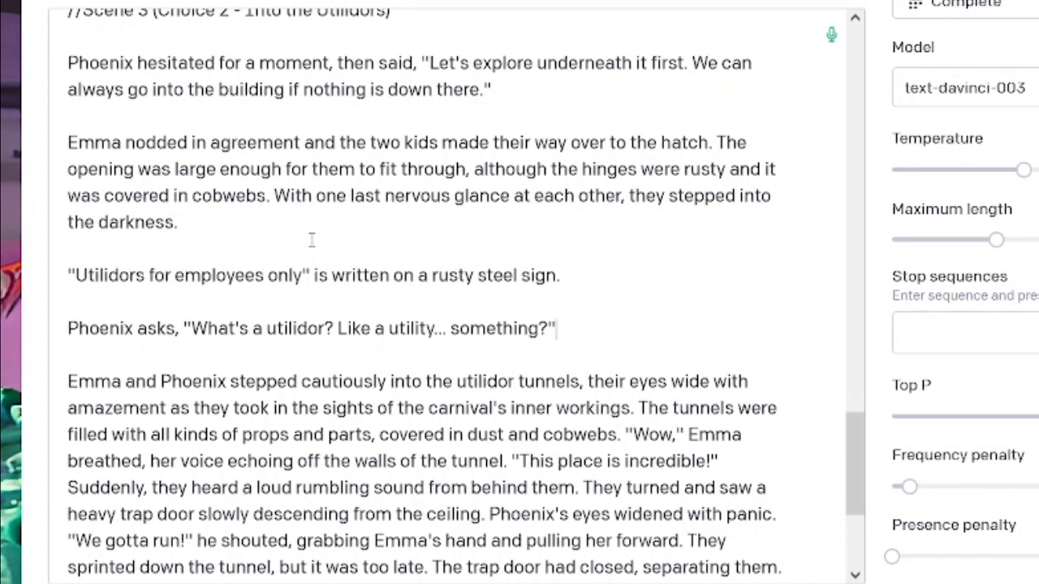
pyautogui.press('Return')
pyautogui.press('Return')
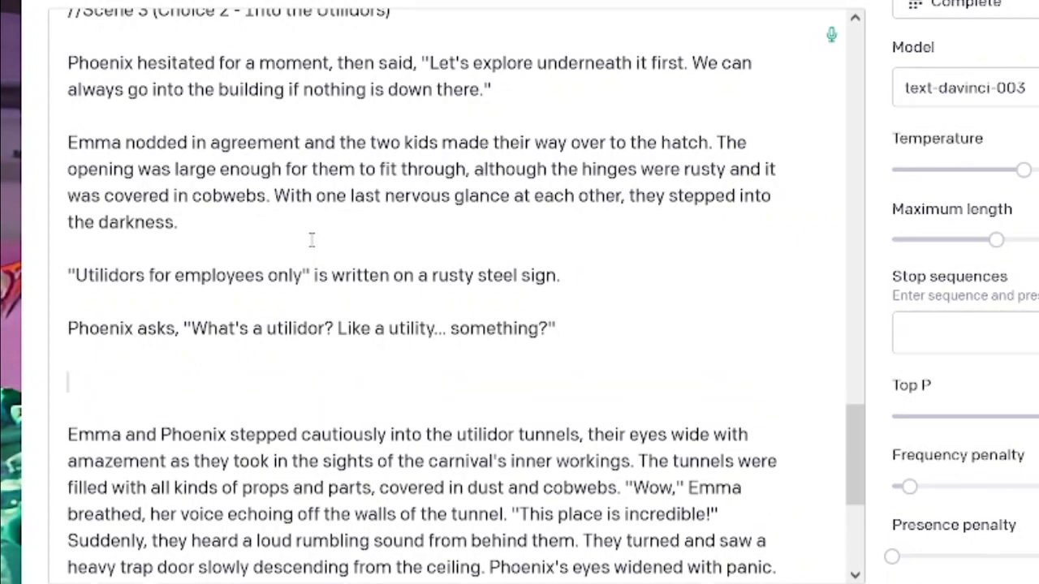
# Step: Below Phoenix's utilidor question, write Emma's reply: "Matador," suggests Emma. "No. Not that
pyautogui.write('"Matador."')
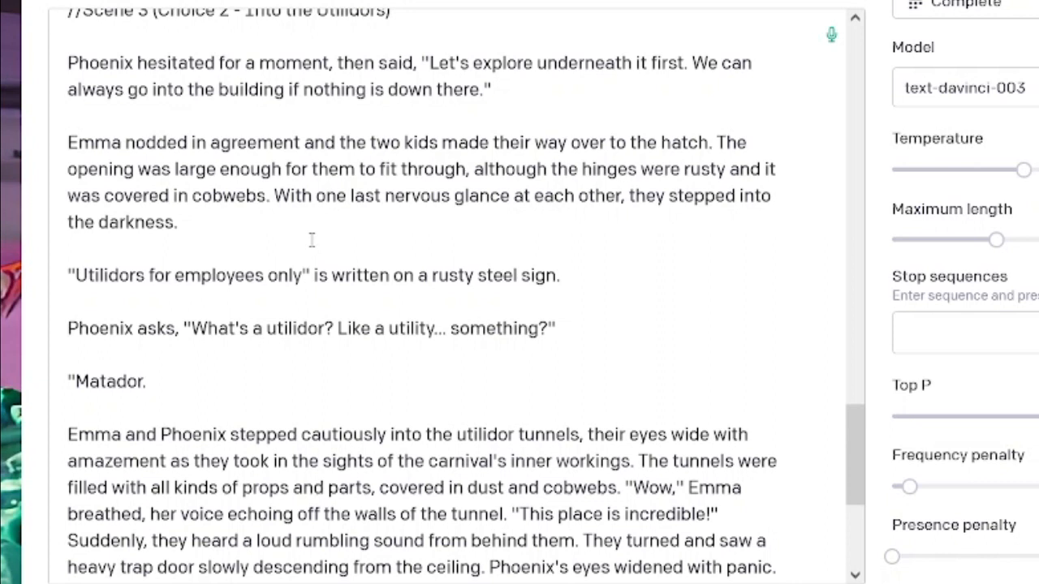
pyautogui.press('BackSpace')
pyautogui.write('," suggests ')
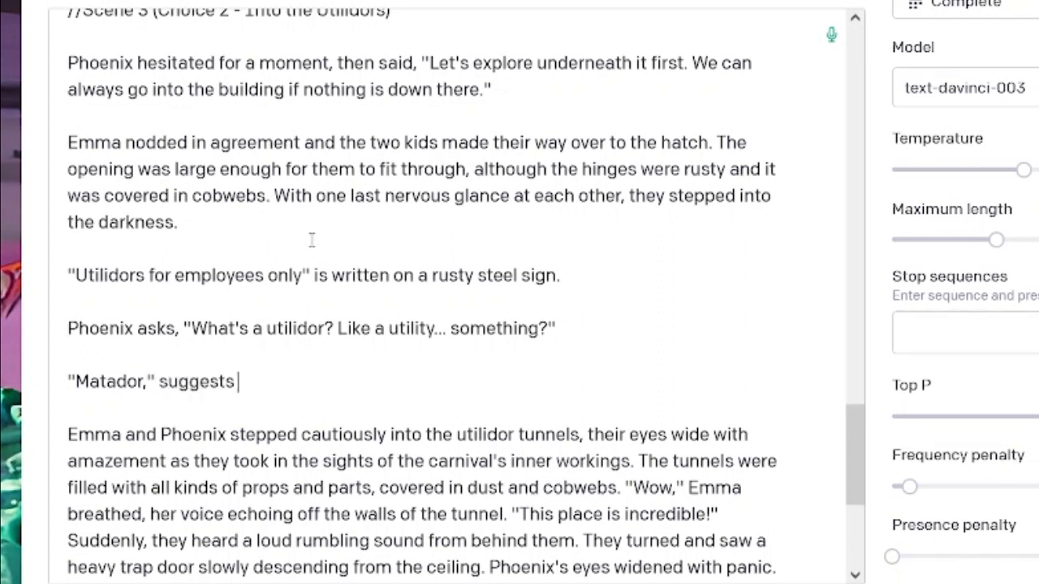
pyautogui.write('Emma. "No')
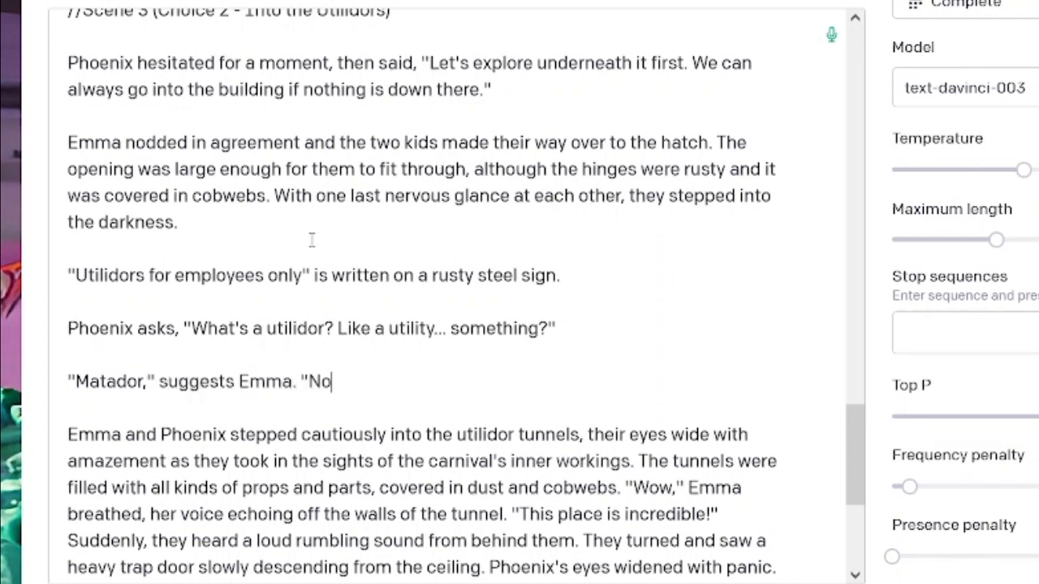
pyautogui.write('. Not that.')
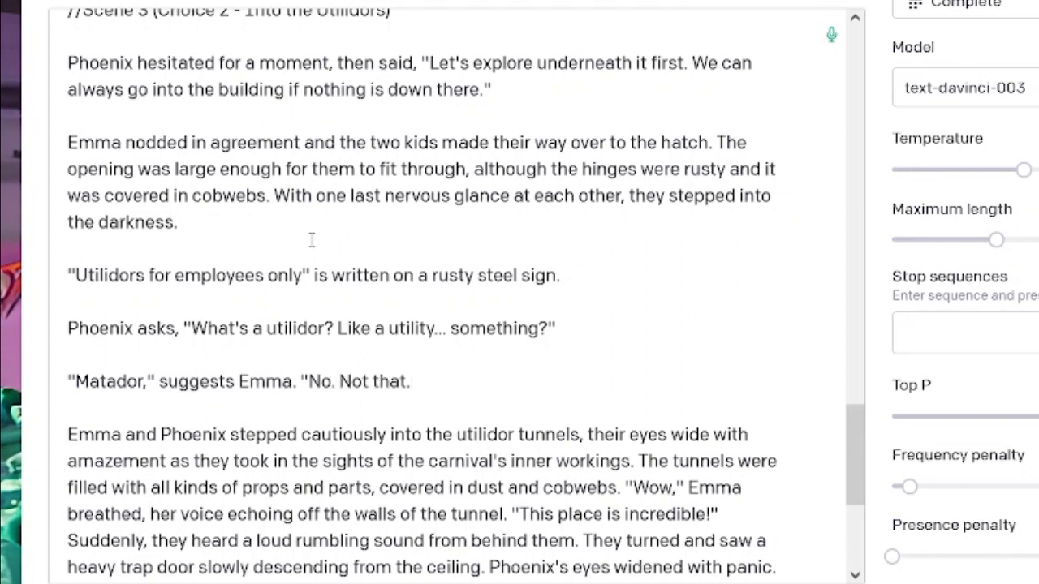
# Step: Reword the end of Emma's reply after "No." as: Probably not that. Nevermind."
pyautogui.press('BackSpace')
pyautogui.press('BackSpace')
pyautogui.press('BackSpace')
pyautogui.press('BackSpace')
pyautogui.press('BackSpace')
pyautogui.press('BackSpace')
pyautogui.press('BackSpace')
pyautogui.press('BackSpace')
pyautogui.press('BackSpace')
pyautogui.press('BackSpace')
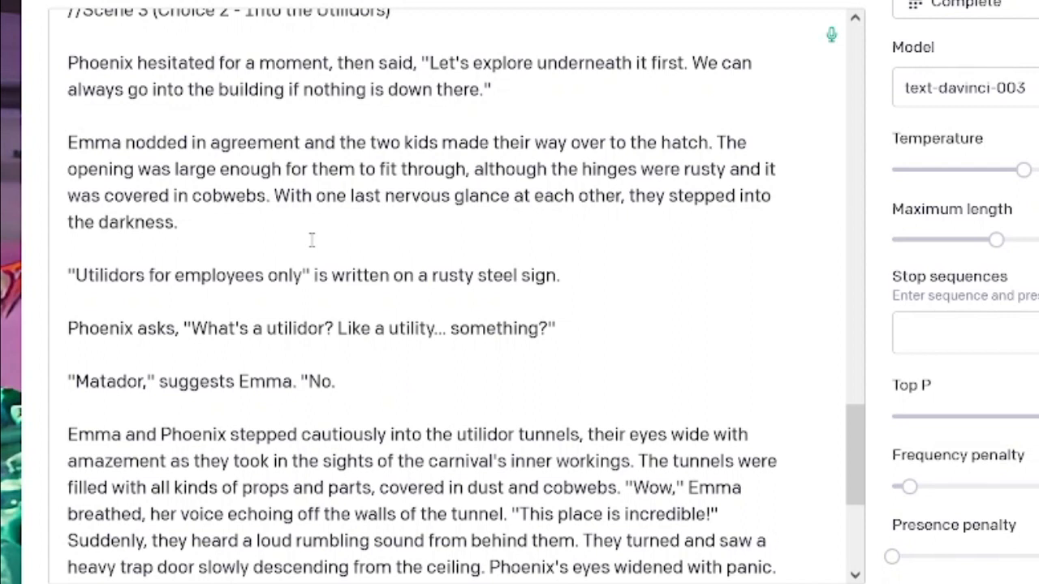
pyautogui.write('Probably n')
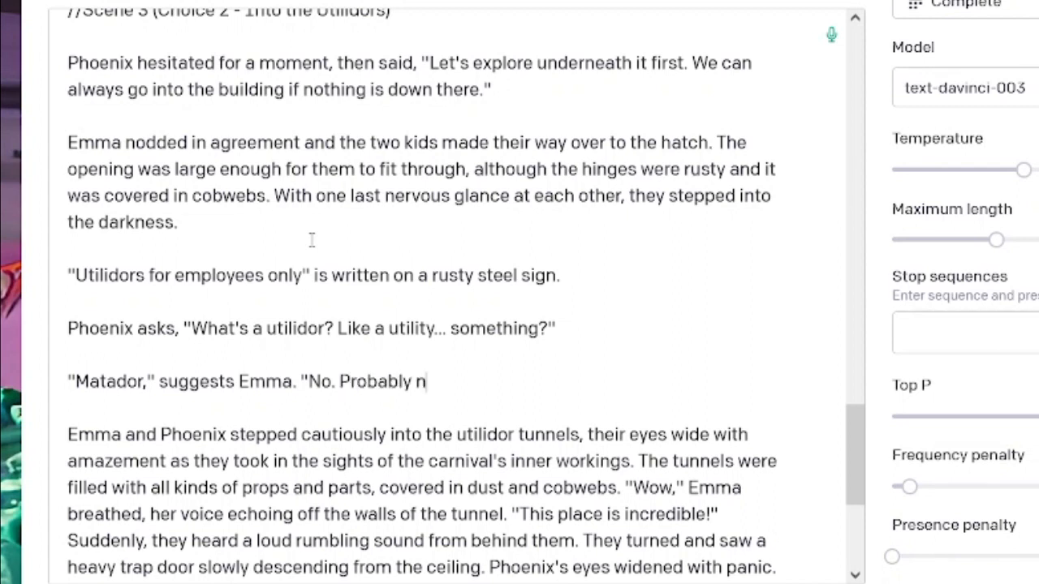
pyautogui.write('ot that. Nevermi')
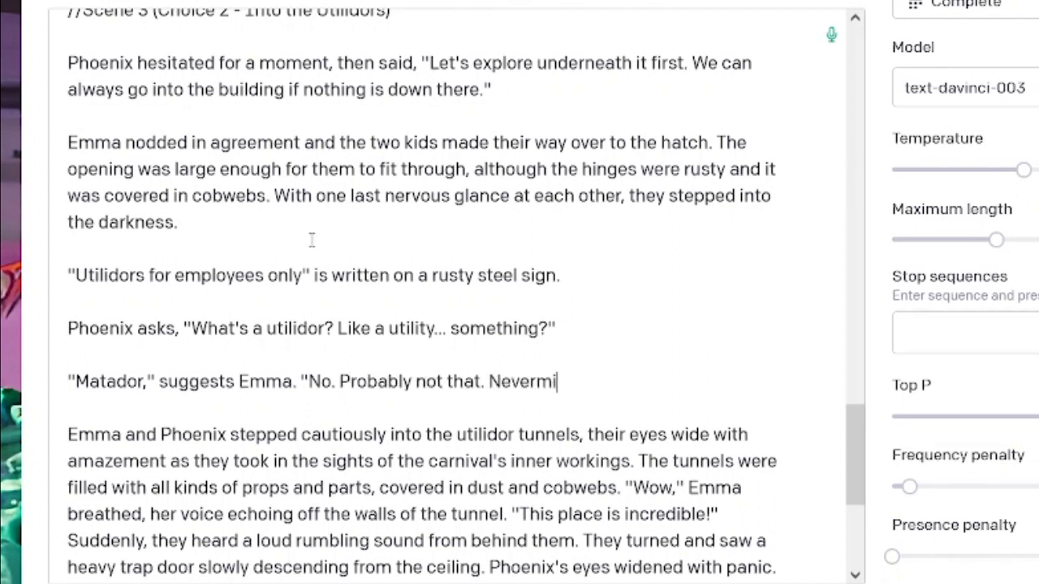
pyautogui.write('nd."')
# Step: Reread Scene 3 from its heading through the DAVINCI instruction
pyautogui.press('Down')
pyautogui.press('Down')
pyautogui.press('Up')
pyautogui.press('Up')
pyautogui.press('Up')
pyautogui.press('Up')
pyautogui.press('Up')
pyautogui.press('Up')
pyautogui.press('Up')
pyautogui.press('Up')
pyautogui.press('Up')
pyautogui.press('Up')
pyautogui.press('Up')
pyautogui.press('Up')
pyautogui.press('Up')
pyautogui.press('Up')
pyautogui.press('Up')
pyautogui.press('Up')
pyautogui.press('Up')
pyautogui.press('Down')
pyautogui.press('Down')
pyautogui.press('Down')
pyautogui.press('Down')
pyautogui.press('Down')
pyautogui.press('Down')
pyautogui.press('Down')
pyautogui.press('Down')
pyautogui.press('Down')
pyautogui.press('Down')
pyautogui.press('Down')
pyautogui.press('Down')
pyautogui.press('Down')
pyautogui.press('Down')
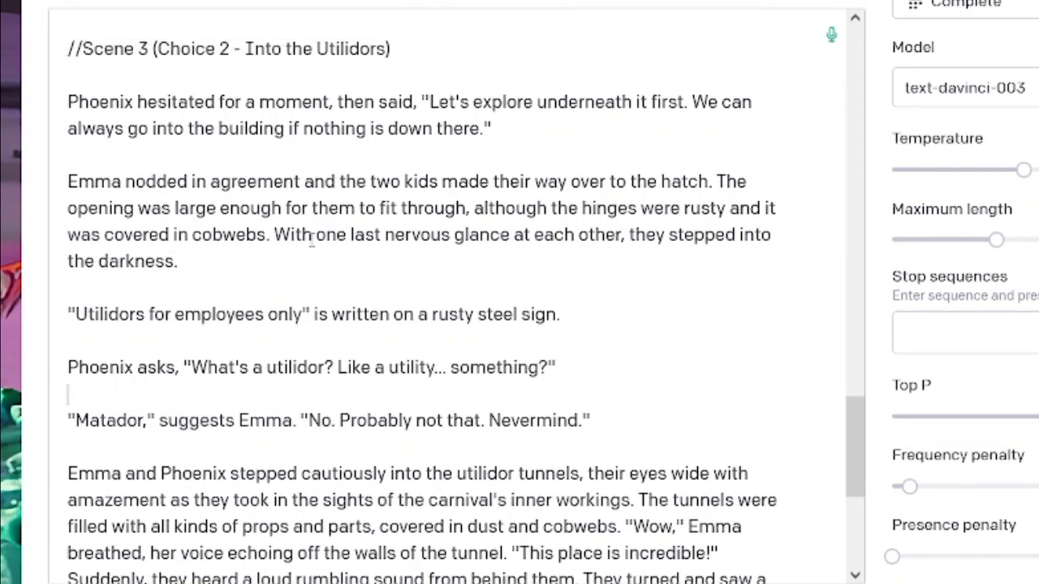
pyautogui.press('Down')
pyautogui.scroll(-3, 311, 236)
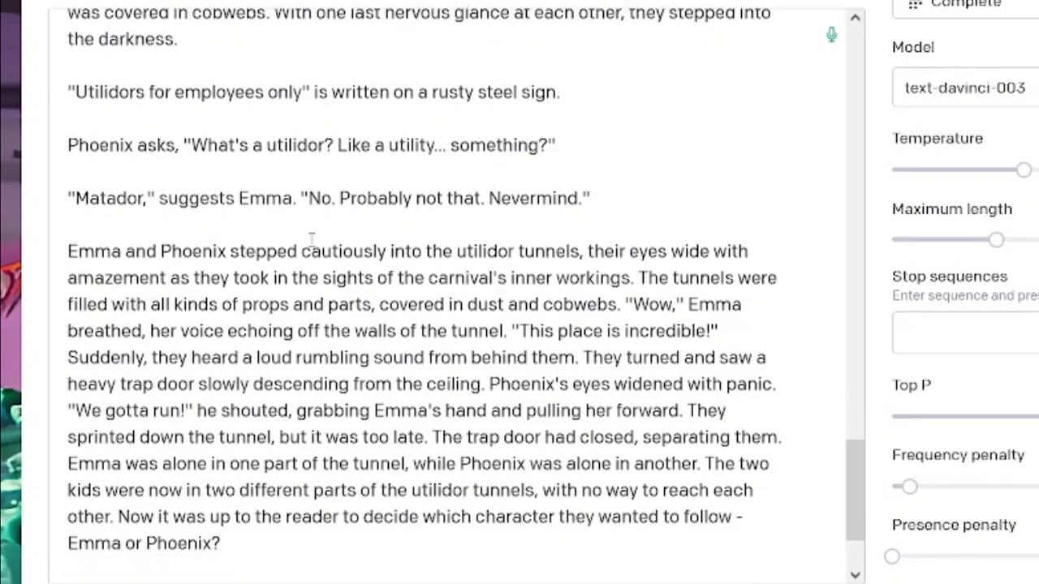
pyautogui.scroll(-2, 312, 237)
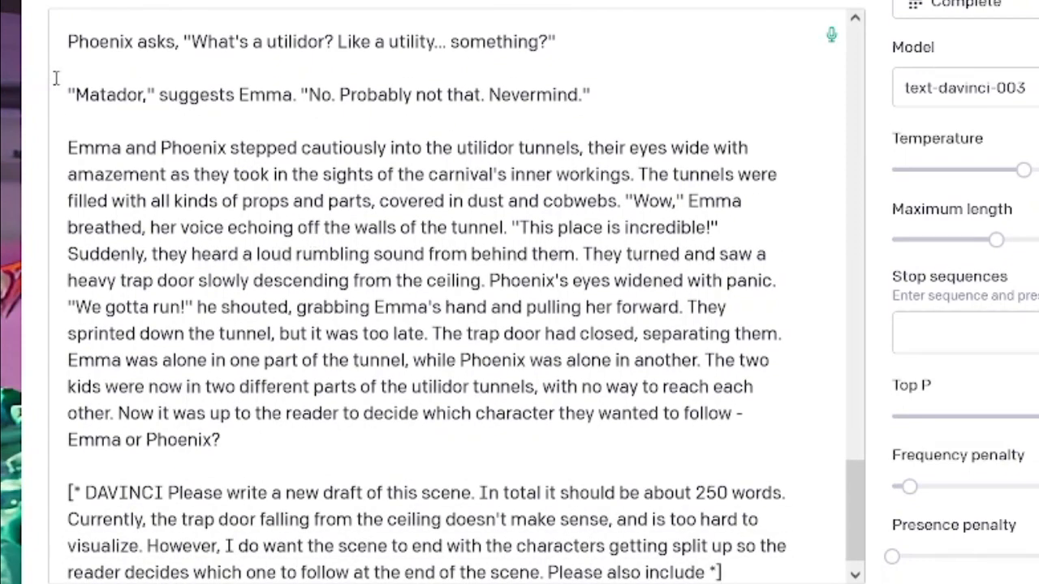
pyautogui.scroll(10, 56, 78)
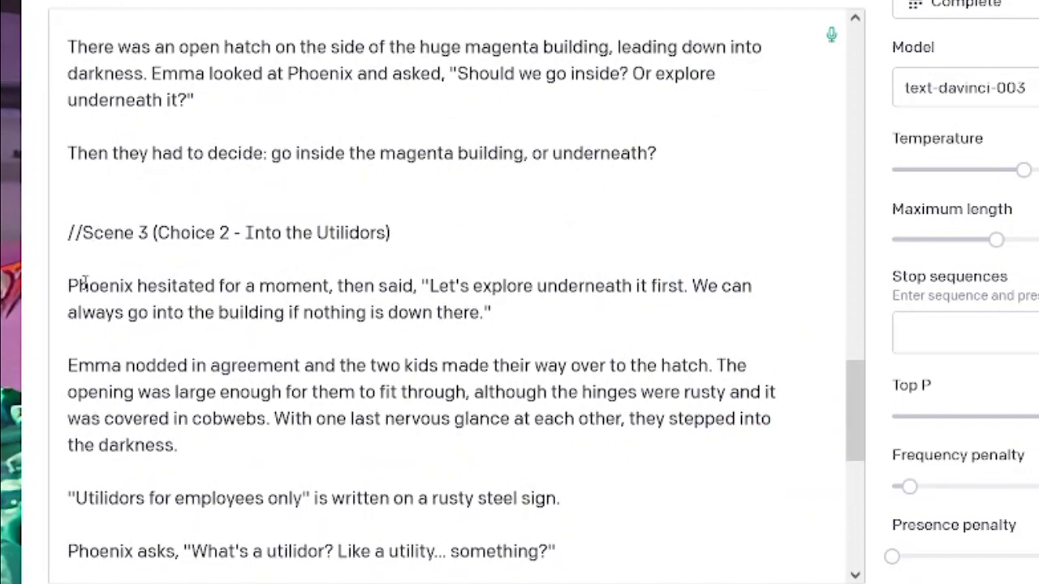
pyautogui.scroll(-3, 73, 268)
# Step: Select the text from the Scene 3 heading to the end of the DAVINCI instruction and switch to another window
pyautogui.moveTo(70, 159); pyautogui.dragTo(504, 419)
pyautogui.scroll(-3, 341, 240)
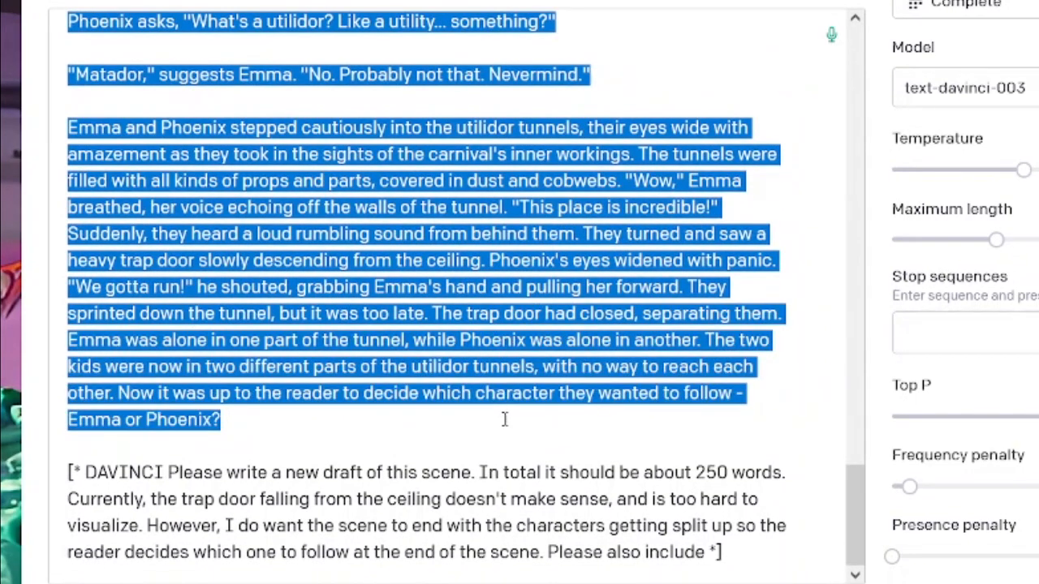
pyautogui.click(748, 549)
pyautogui.moveTo(748, 549); pyautogui.dragTo(62, 350)
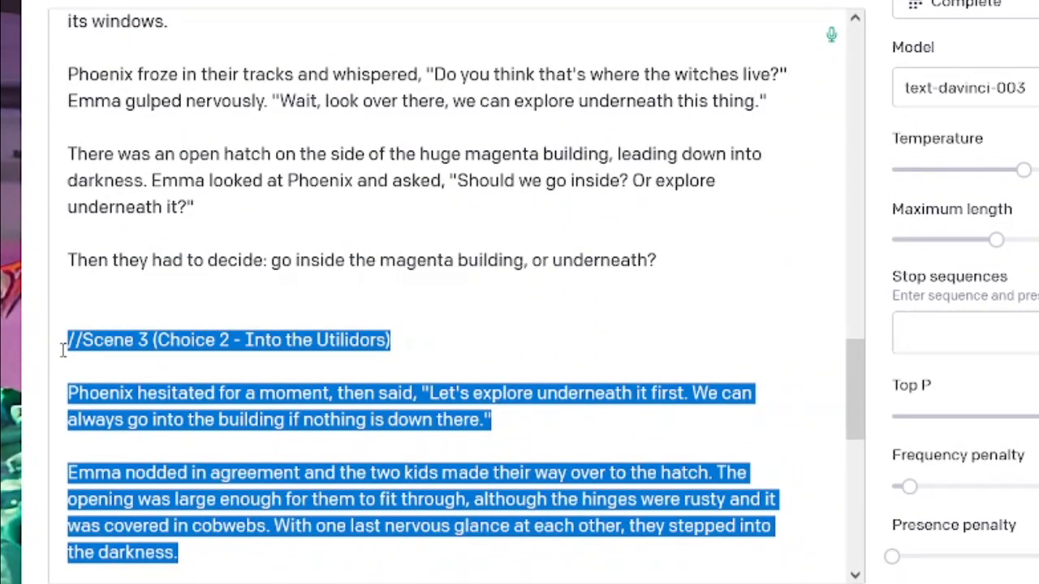
pyautogui.hotkey('alt', 'Tab')
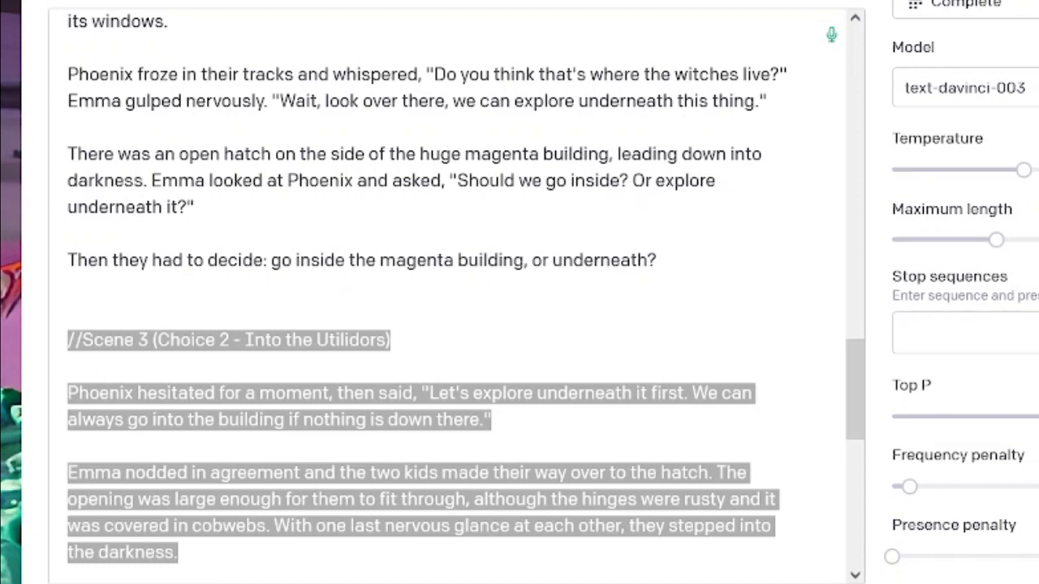
# Step: Return to the story and start a new paragraph at "We gotta run!" in Scene 3
pyautogui.click(522, 276)
pyautogui.scroll(-10, 527, 280)
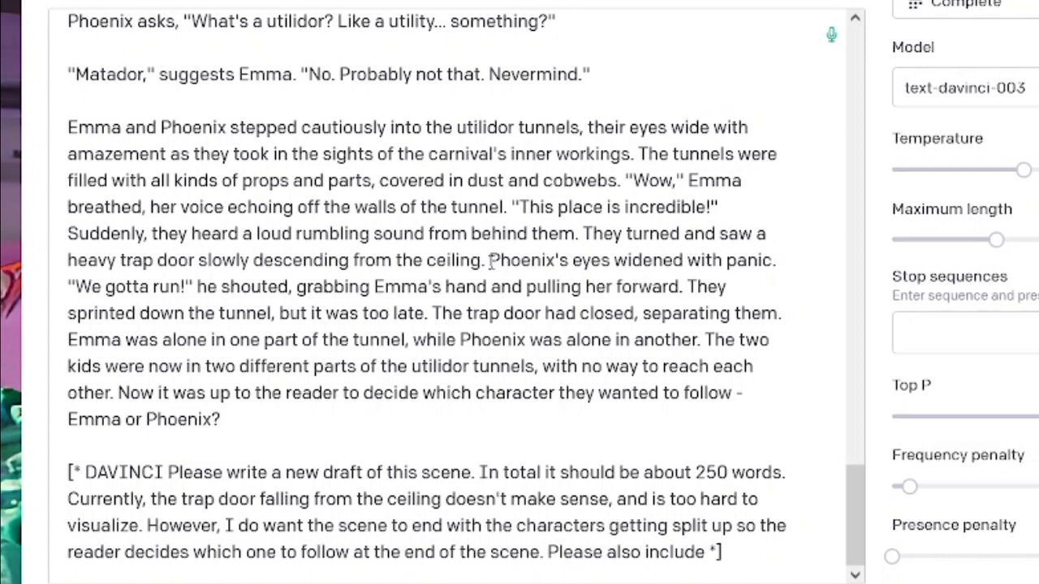
pyautogui.press('End')
pyautogui.press('Return')
pyautogui.press('Return')
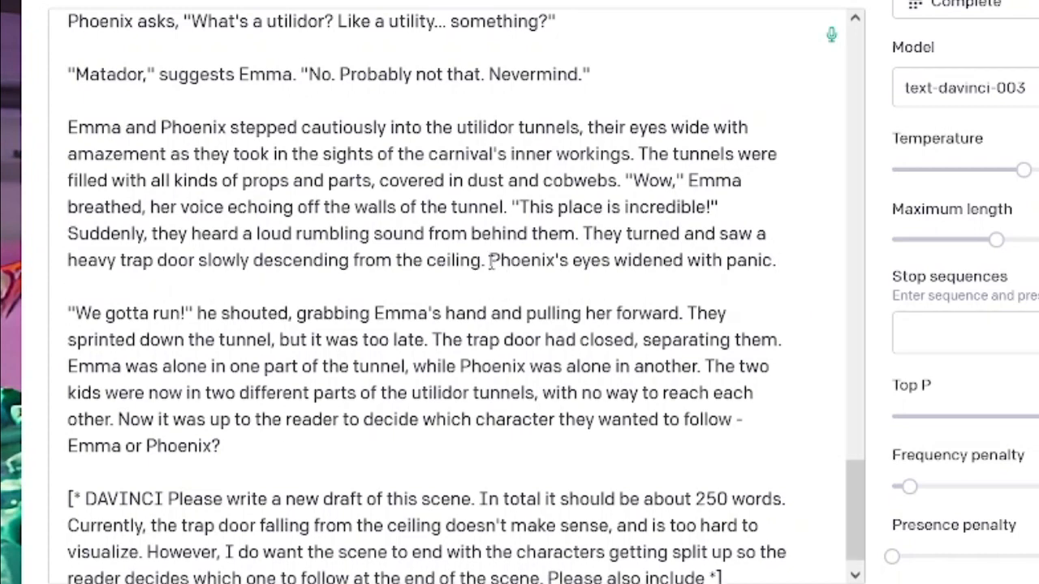
# Step: Replace "he" with "they" in the phrase "he shouted" after "We gotta run!"
pyautogui.hotkey('ctrl', 'Right')
pyautogui.hotkey('ctrl', 'Right')
pyautogui.hotkey('ctrl', 'Right')
pyautogui.hotkey('shift', 'Right')
pyautogui.hotkey('shift', 'Right')
pyautogui.write('they')
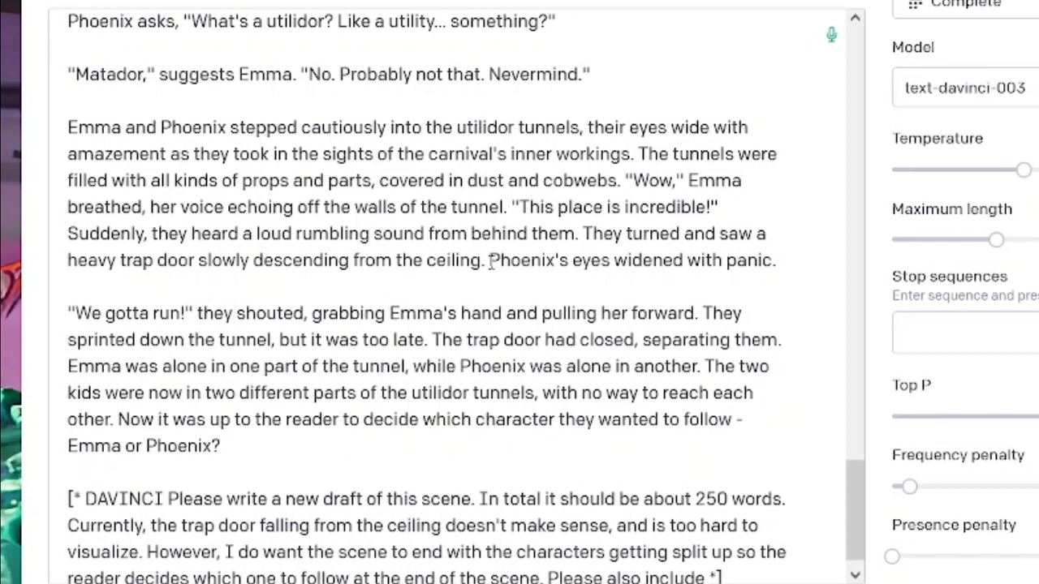
# Step: Change the opening of the sentence "They sprinted down the tunnel" to "Together they sprinted"
pyautogui.press('End')
pyautogui.hotkey('ctrl', 'Left')
pyautogui.write('Together')
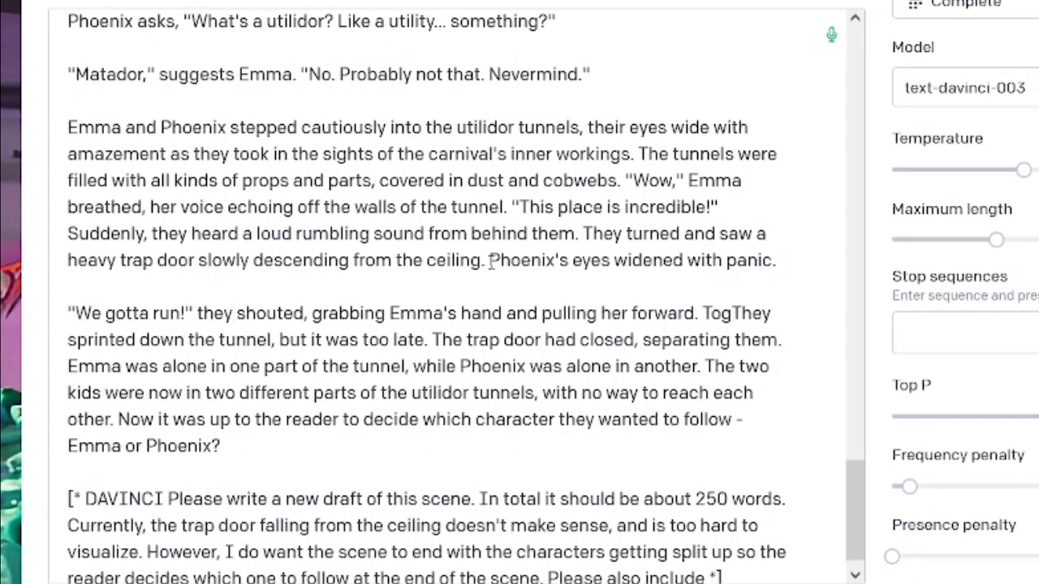
pyautogui.press('Delete')
pyautogui.write('ther t')
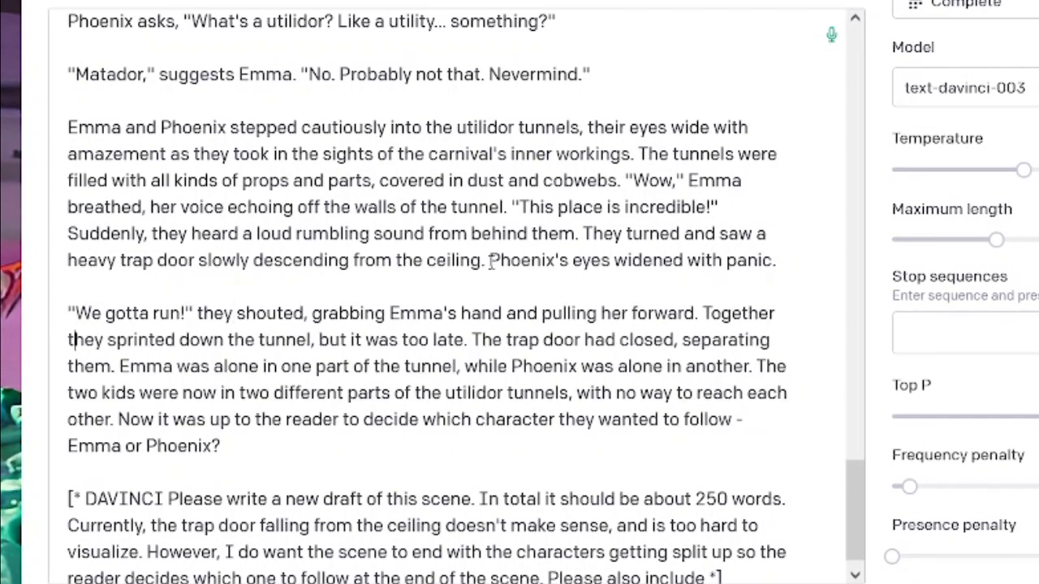
# Step: Enclose the sentence "They turned and saw a heavy trap door slowly descending from the ceiling." in tildes, with an extra space outside each one
pyautogui.press('Down')
pyautogui.press('Down')
pyautogui.press('Down')
pyautogui.press('Down')
pyautogui.press('Down')
pyautogui.click(583, 234)
pyautogui.write('+')
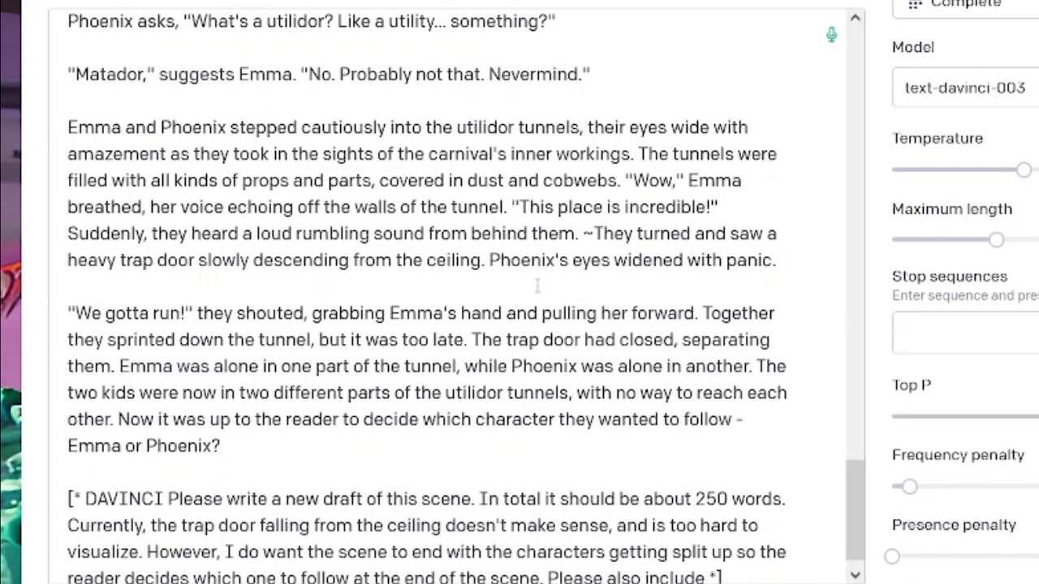
pyautogui.click(484, 260)
pyautogui.write('~')
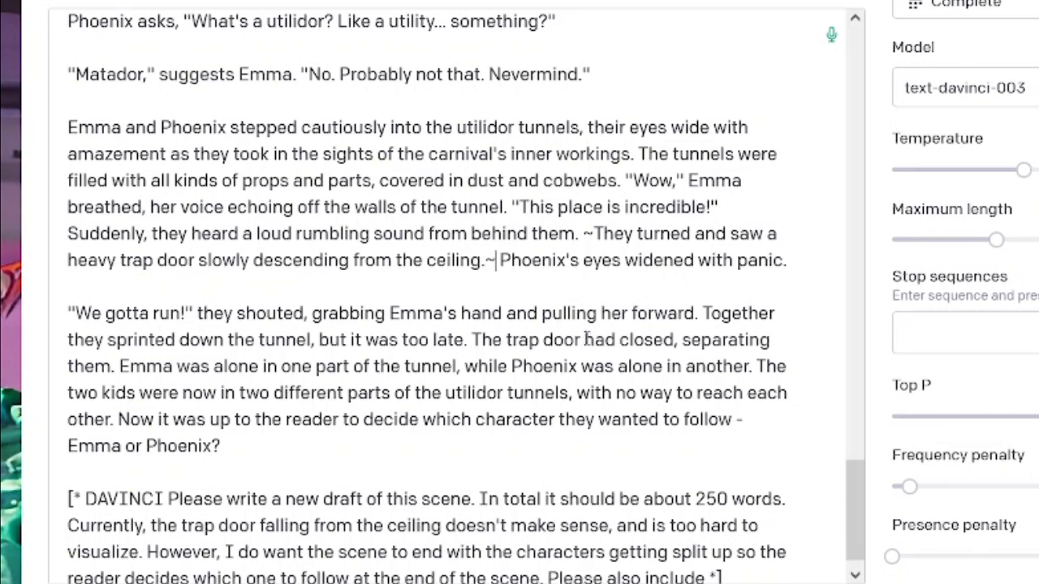
pyautogui.click(584, 237)
pyautogui.click(503, 260)
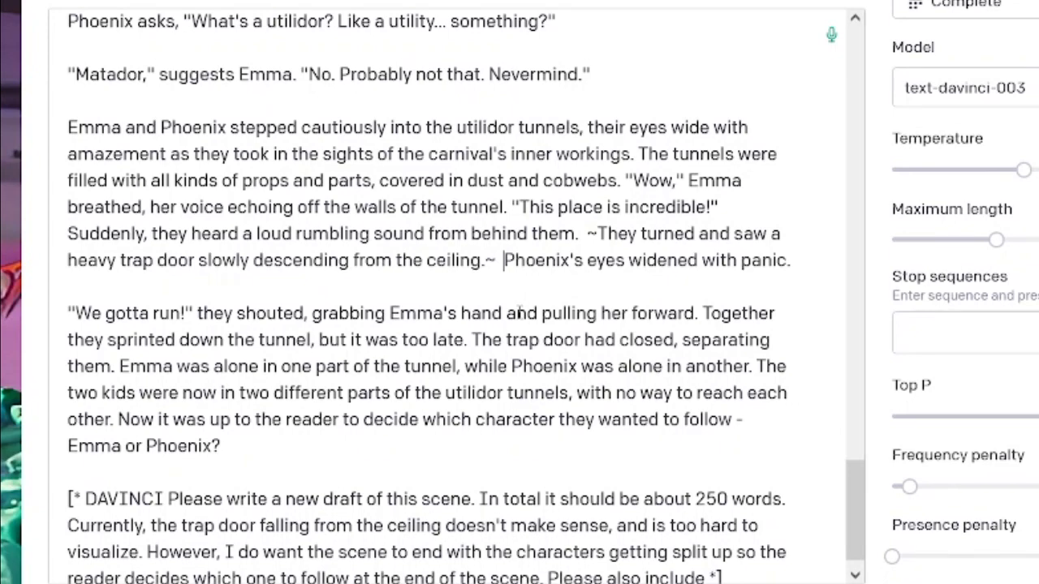
# Step: Select the revised Scene 3 text together with its DAVINCI instruction and switch to another window
pyautogui.scroll(6, 518, 313)
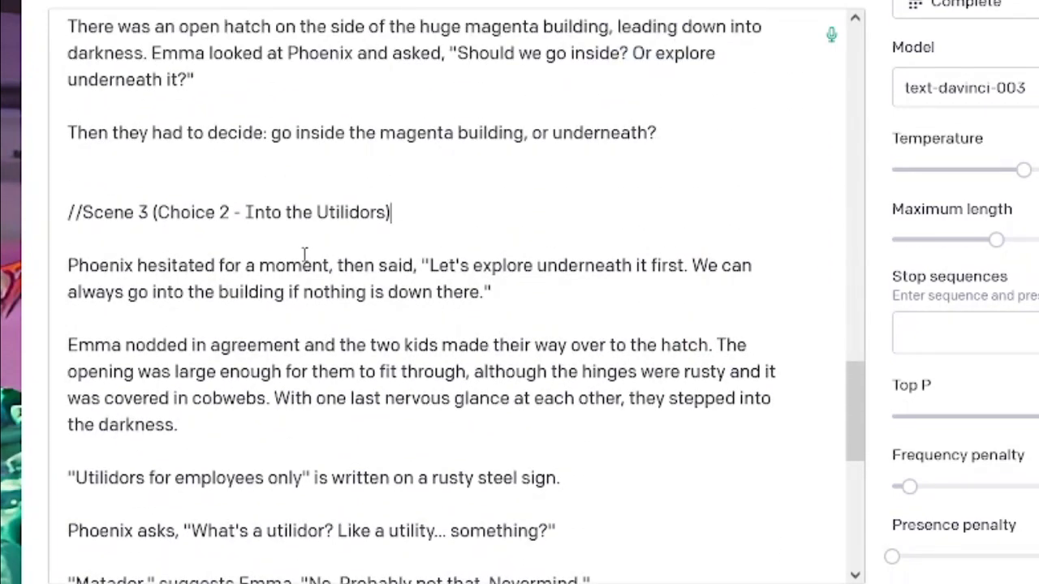
pyautogui.scroll(-3, 301, 260)
pyautogui.scroll(-3, 308, 86)
pyautogui.moveTo(68, 89); pyautogui.dragTo(721, 553)
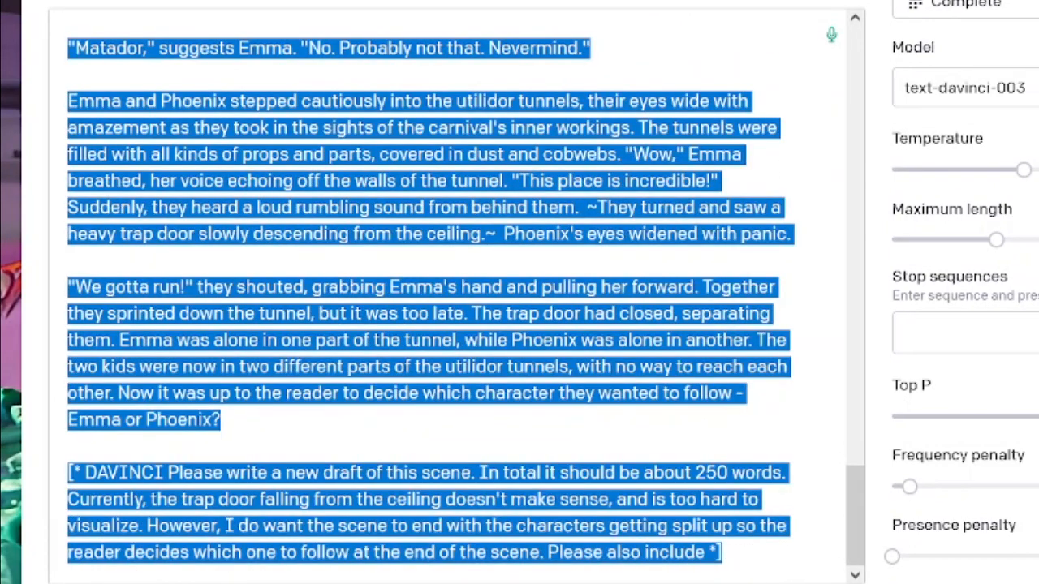
pyautogui.hotkey('alt', 'Tab')
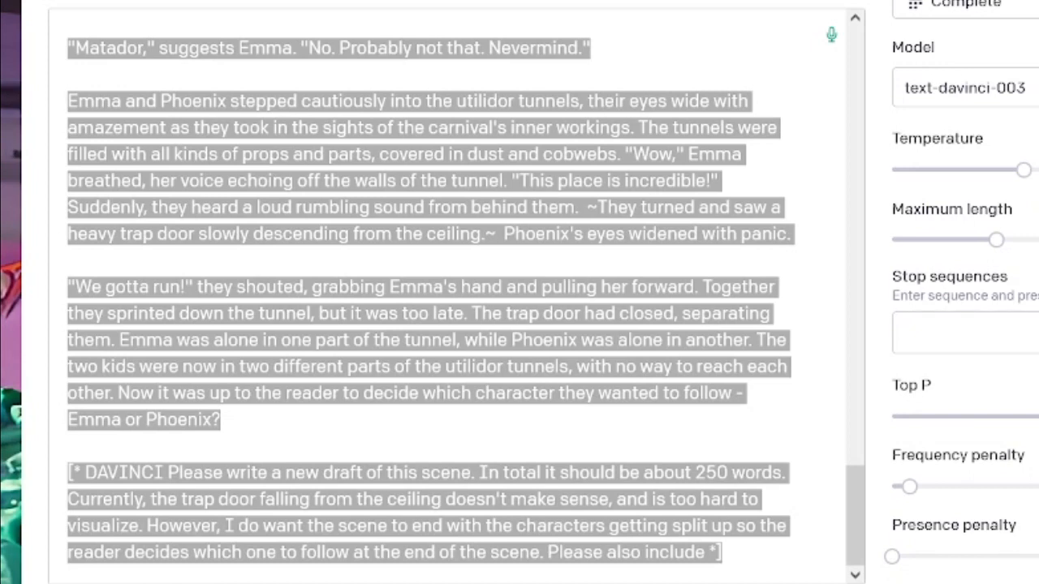
# Step: Return to the story and finish the DAVINCI instruction's last sentence with "more details about the weird carnival stuff in the utilidors."
pyautogui.click(803, 419)
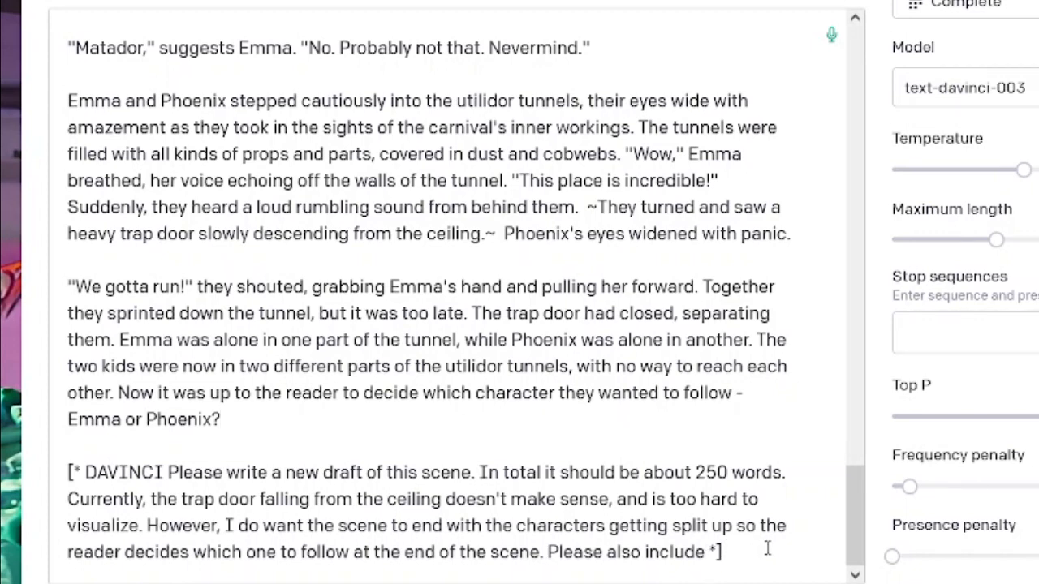
pyautogui.write('more details ')
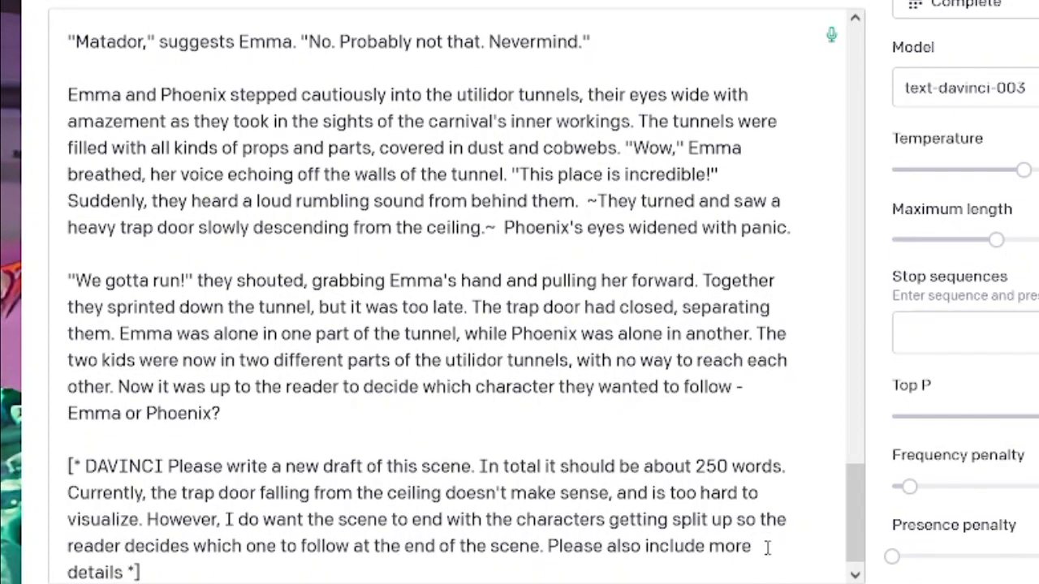
pyautogui.write('about the ')
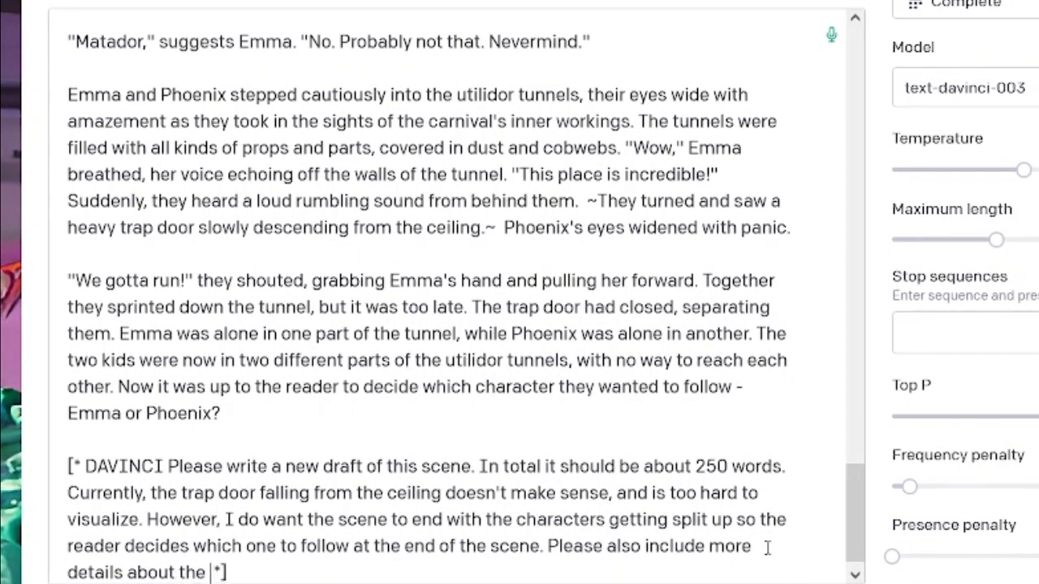
pyautogui.write('weird')
pyautogui.write(' carnival stuff in')
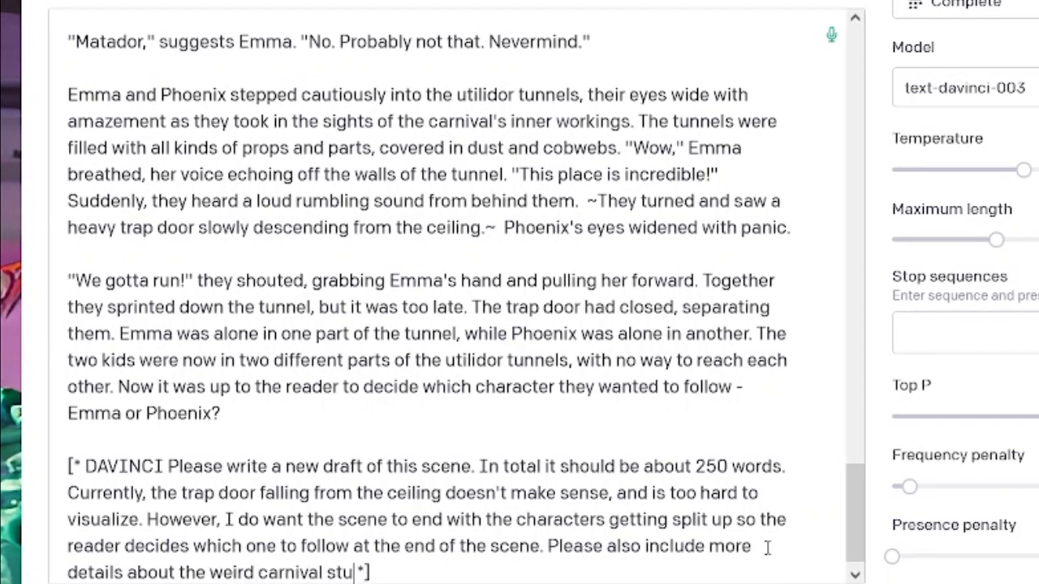
pyautogui.write(' the utilidors.')
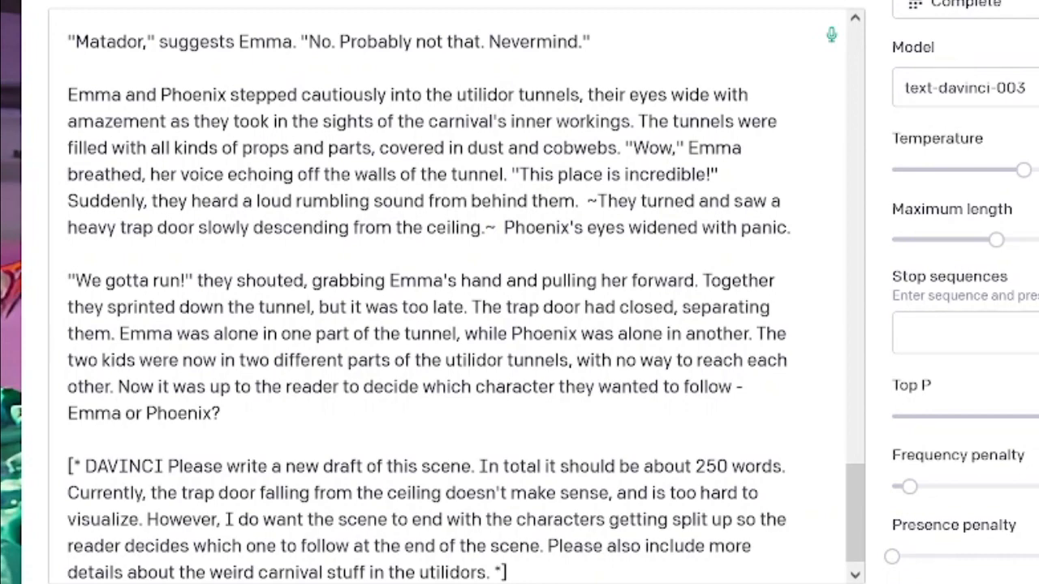
# Step: Review Scene 3 and set the requested length in the DAVINCI instruction to 300 words
pyautogui.click(457, 279)
pyautogui.scroll(5, 455, 279)
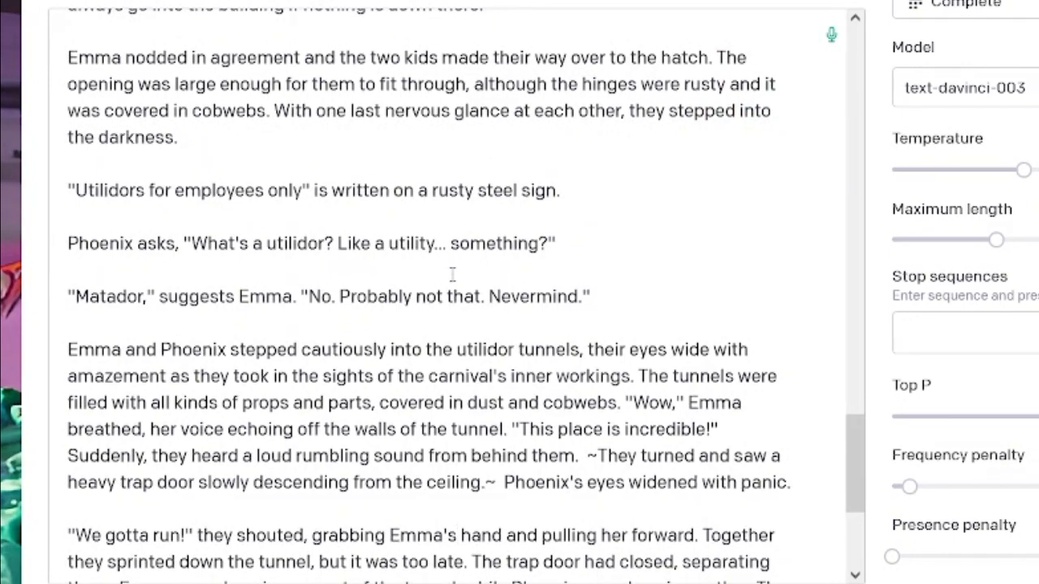
pyautogui.scroll(3, 453, 280)
pyautogui.scroll(3, 453, 280)
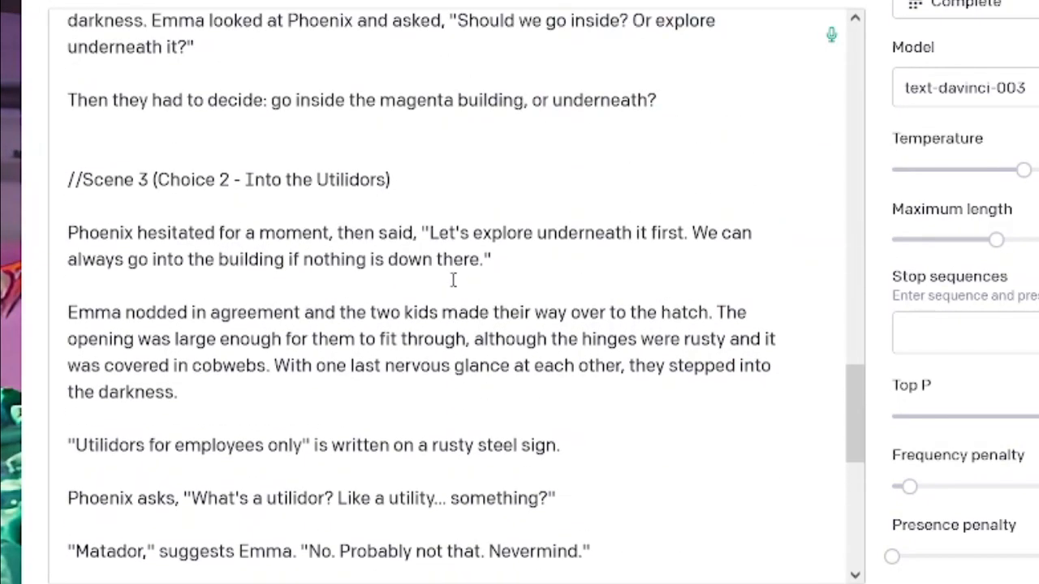
pyautogui.scroll(-14, 453, 280)
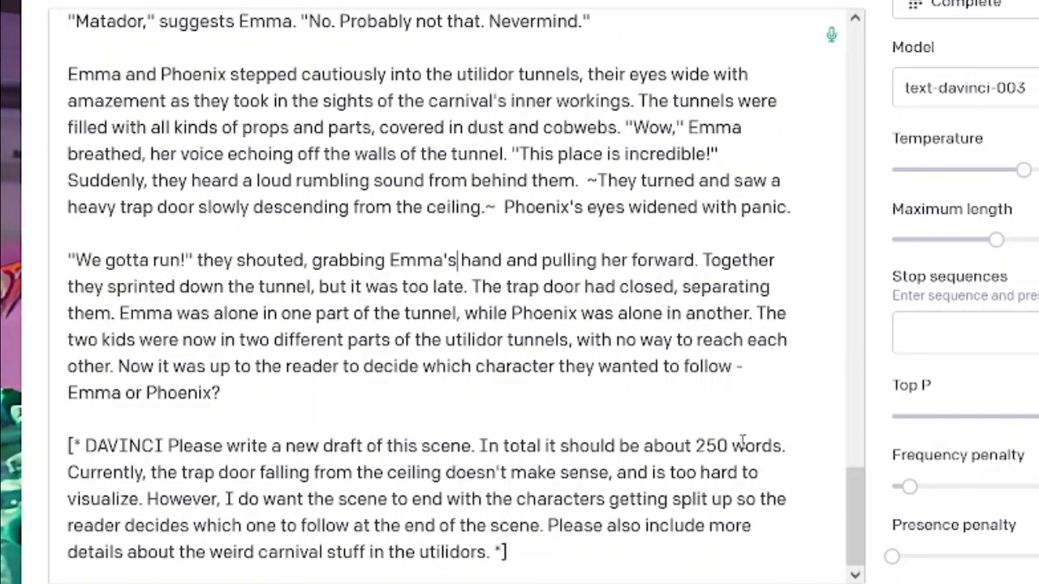
pyautogui.click(696, 445)
pyautogui.moveTo(697, 445); pyautogui.dragTo(728, 446)
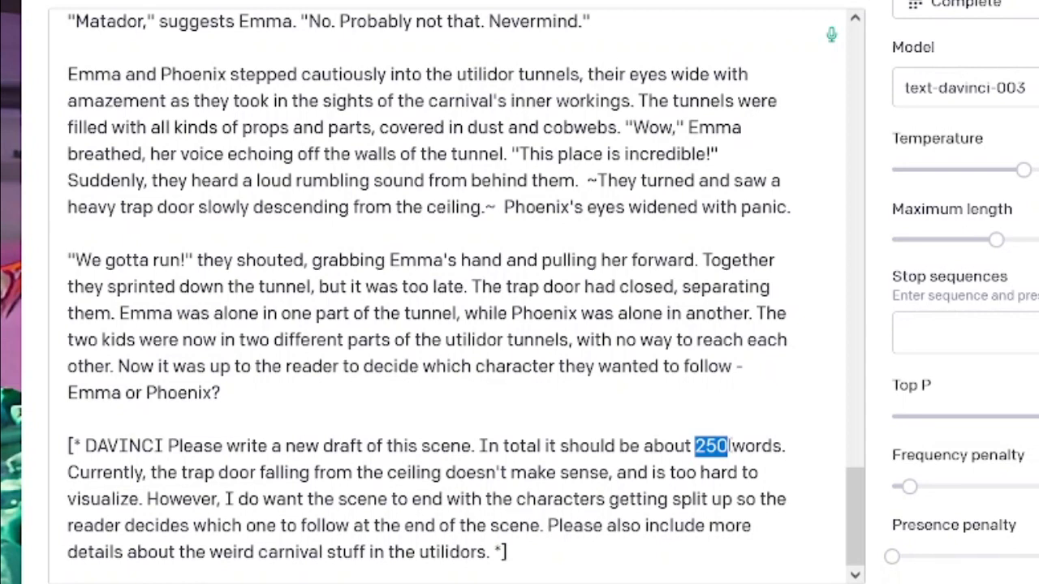
pyautogui.write('300')
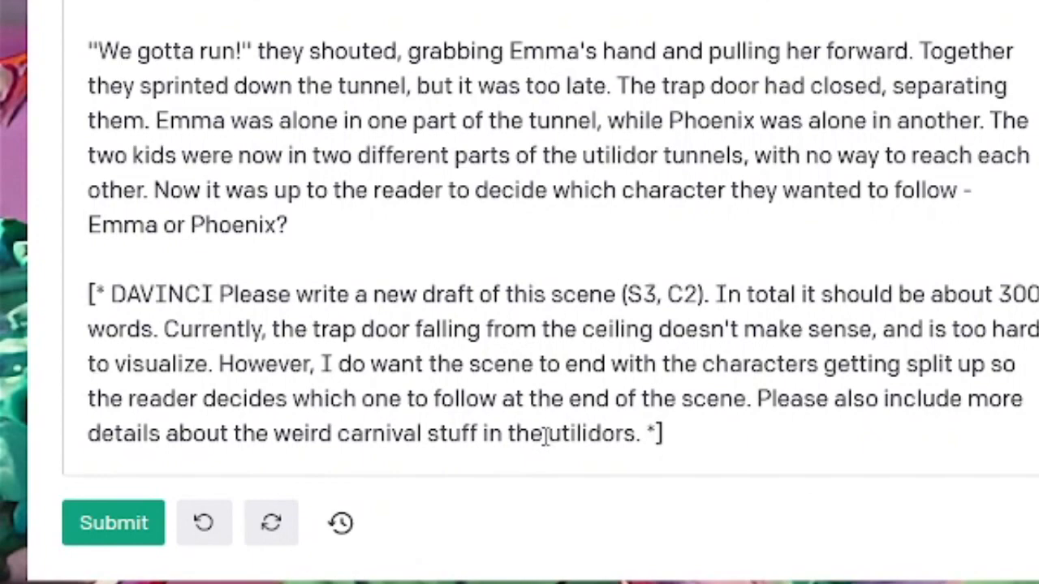
# Step: Submit the redraft instruction, and below the generated draft write feedback on the hand-holding at the metal gate, asking for suggestions to rework that part
pyautogui.click(146, 544)
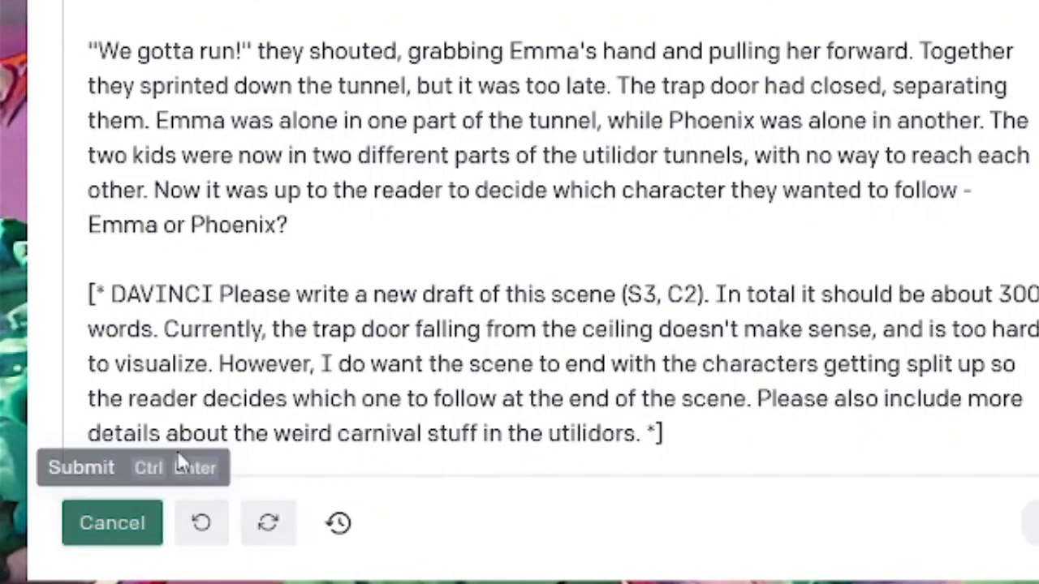
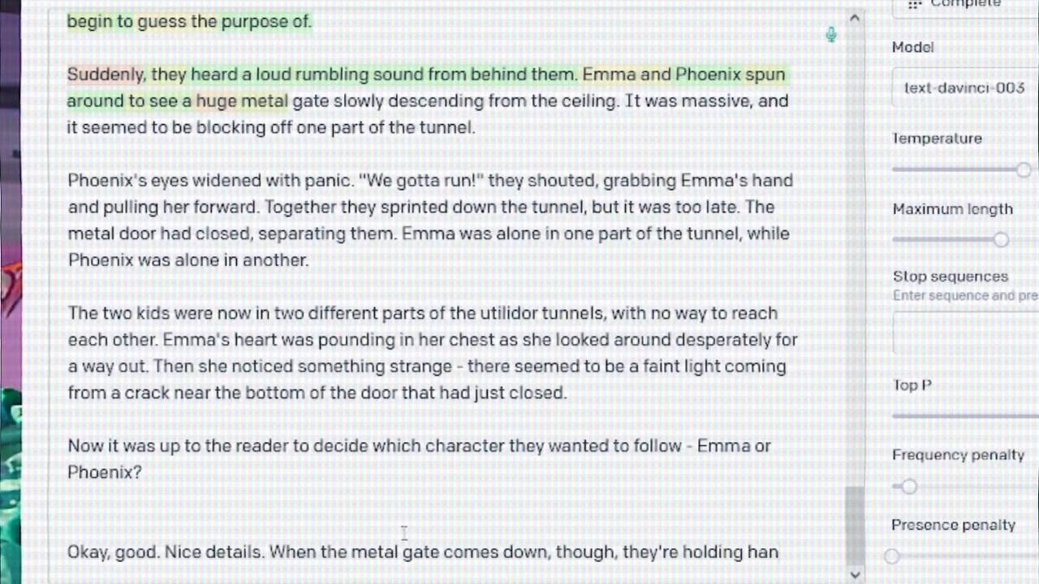
pyautogui.write('ds and the gate logically has to either hit their hands or they have to pull apart at the')
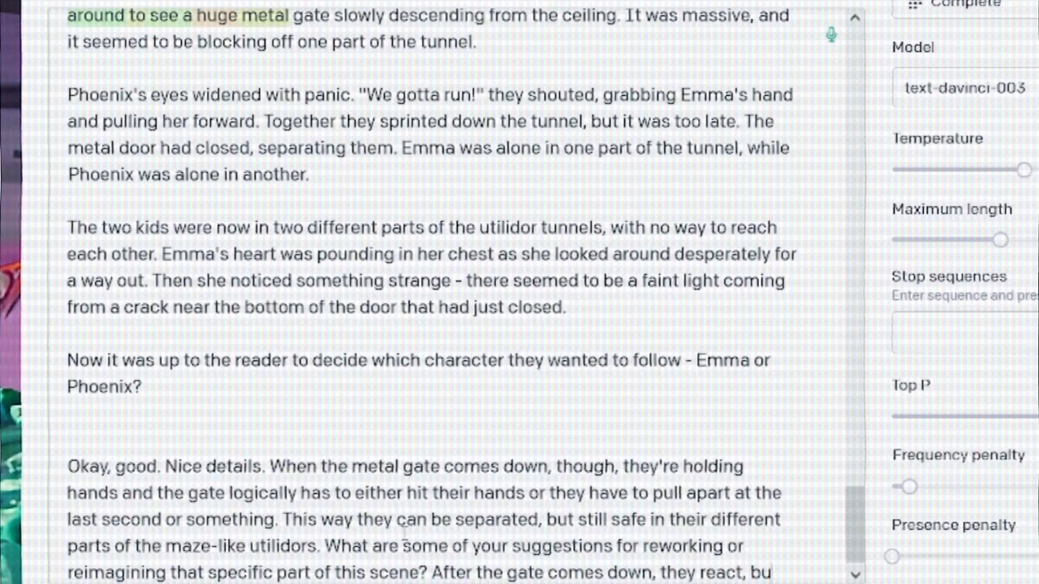
pyautogui.write("t can't quite")
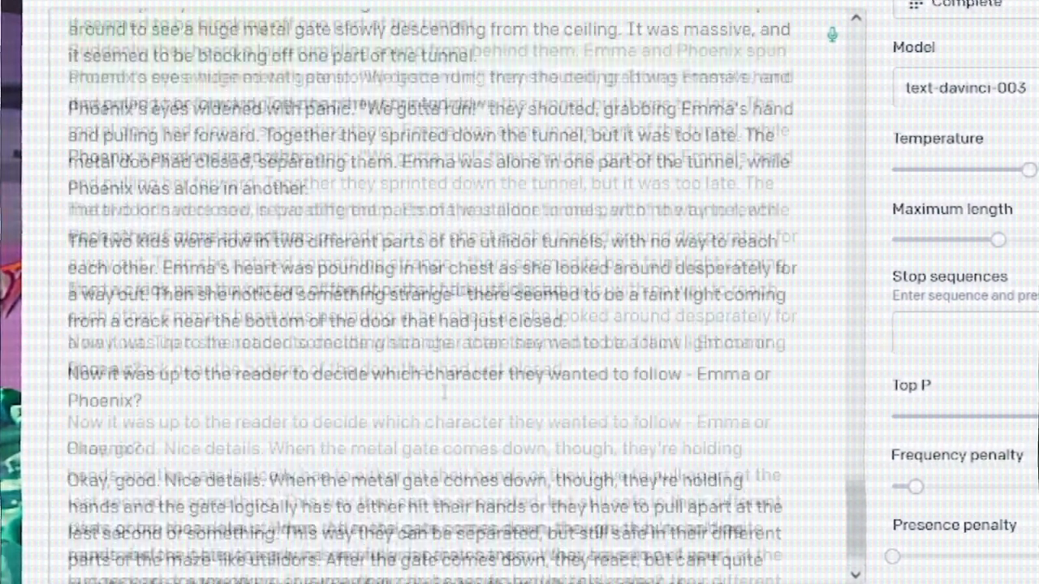
# Step: Delete the old DAVINCI instruction requesting a 300-word redraft from between the two versions of the scene
pyautogui.scroll(8, 444, 393)
pyautogui.tripleClick(527, 495)
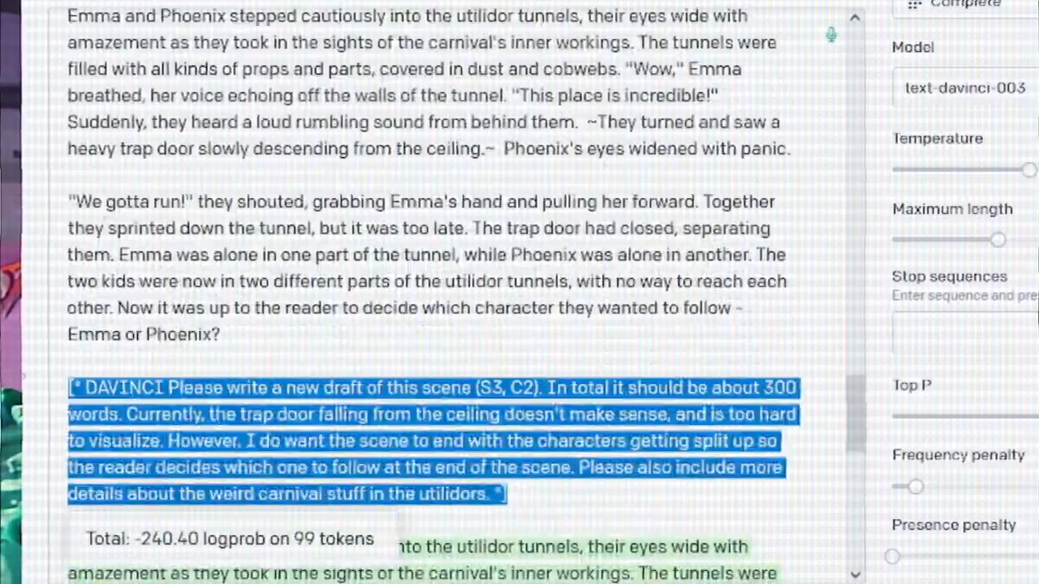
pyautogui.press('BackSpace')
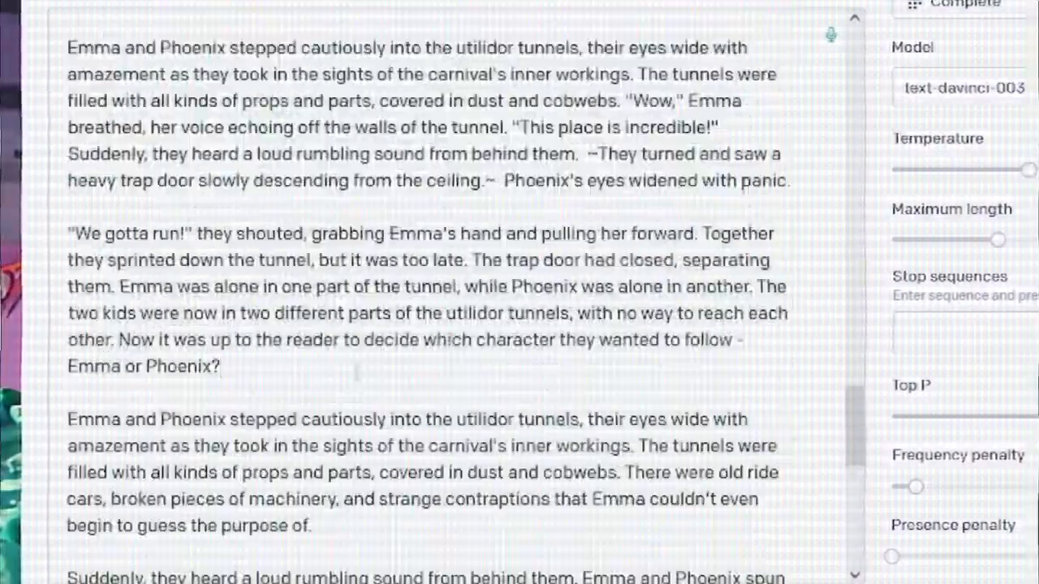
# Step: Enclose the metal gate feedback in "[* DAVINCI" and "*]" and submit it to the model
pyautogui.scroll(4, 349, 363)
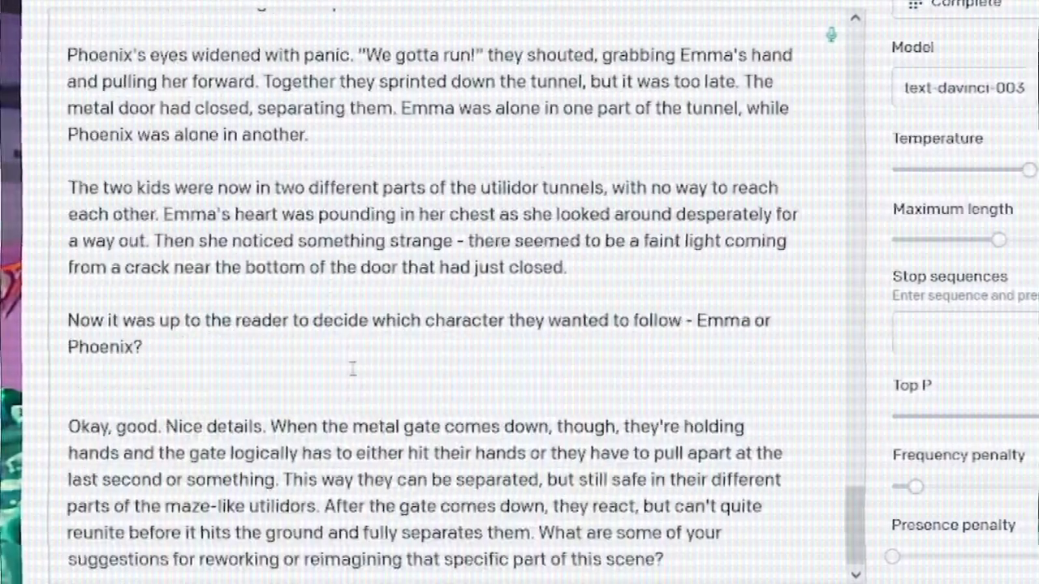
pyautogui.scroll(-1, 353, 369)
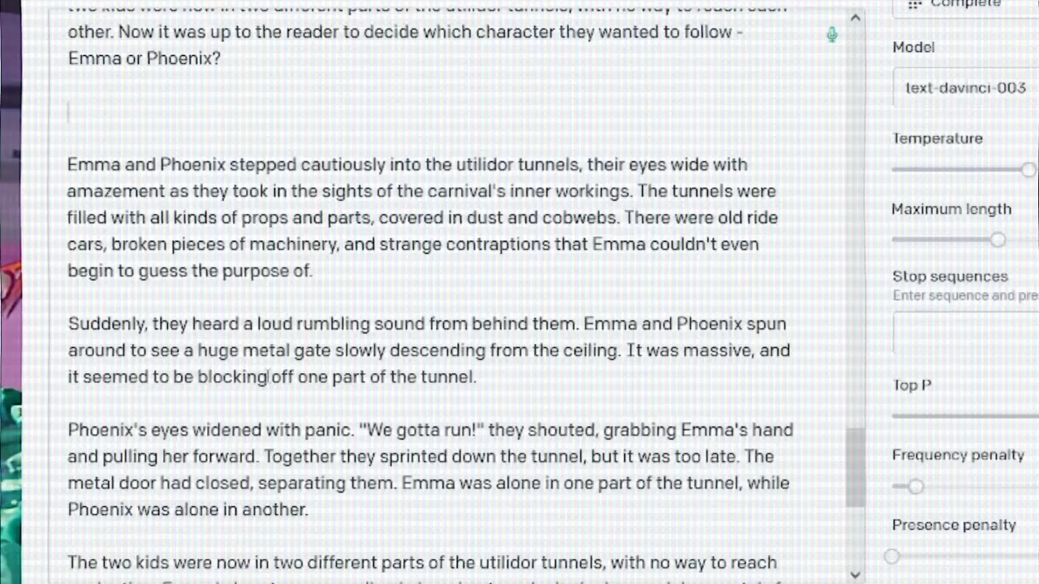
pyautogui.scroll(-3, 266, 379)
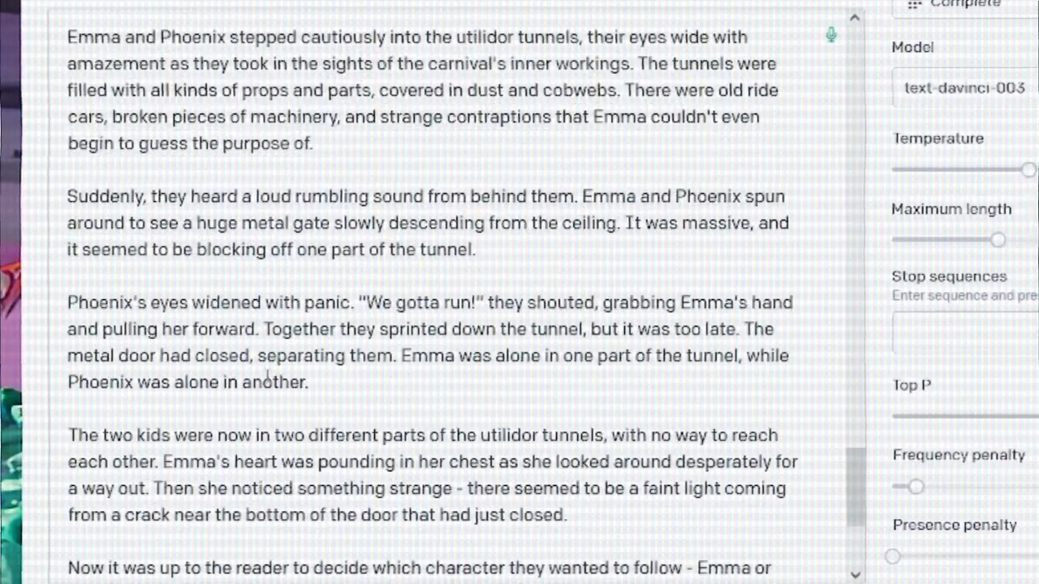
pyautogui.scroll(-2, 266, 379)
pyautogui.scroll(-3, 267, 375)
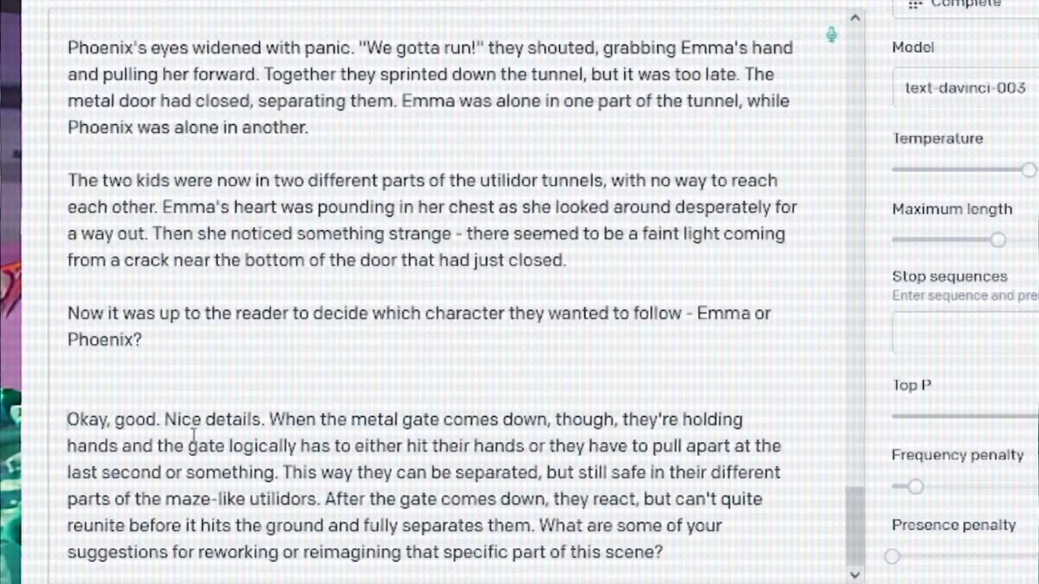
pyautogui.write('[* ')
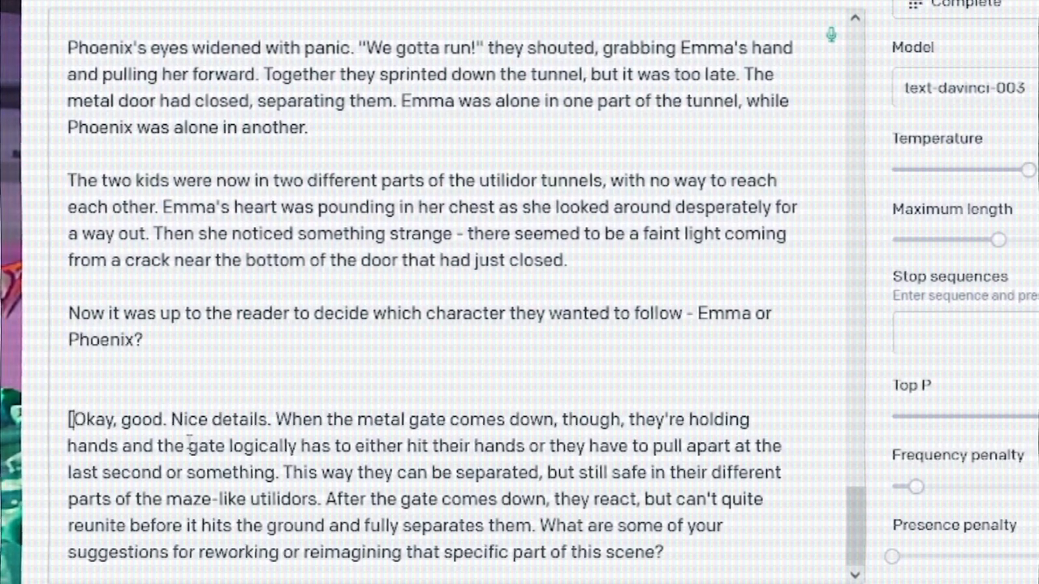
pyautogui.write('DAVINCI')
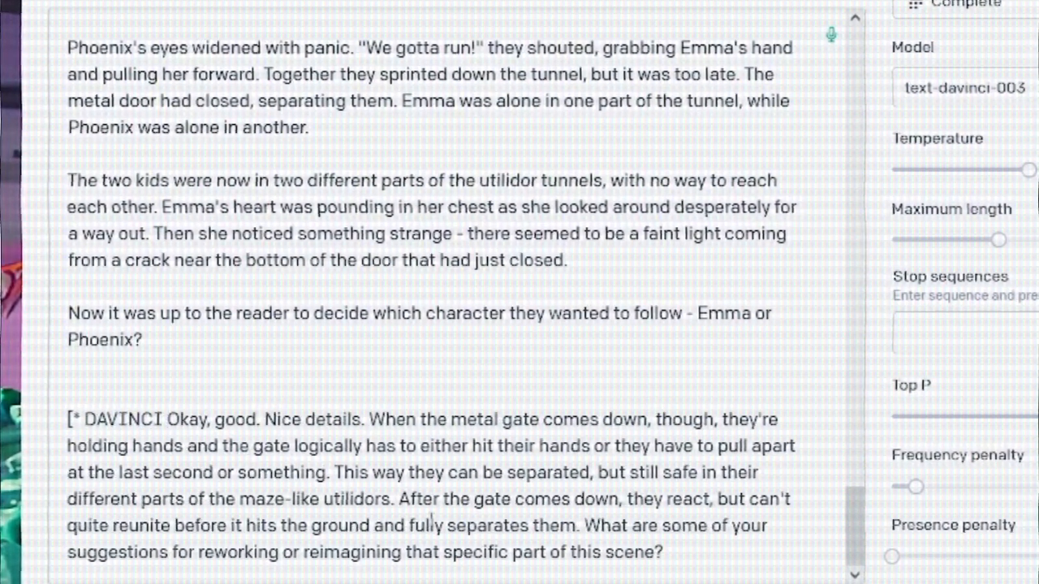
pyautogui.click(697, 553)
pyautogui.write('*]')
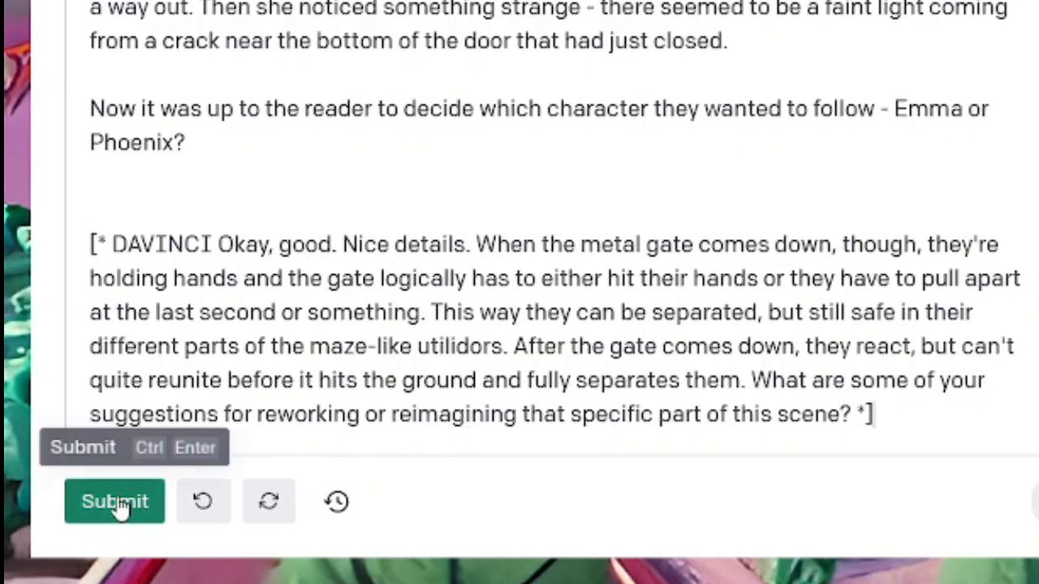
pyautogui.click(118, 503)
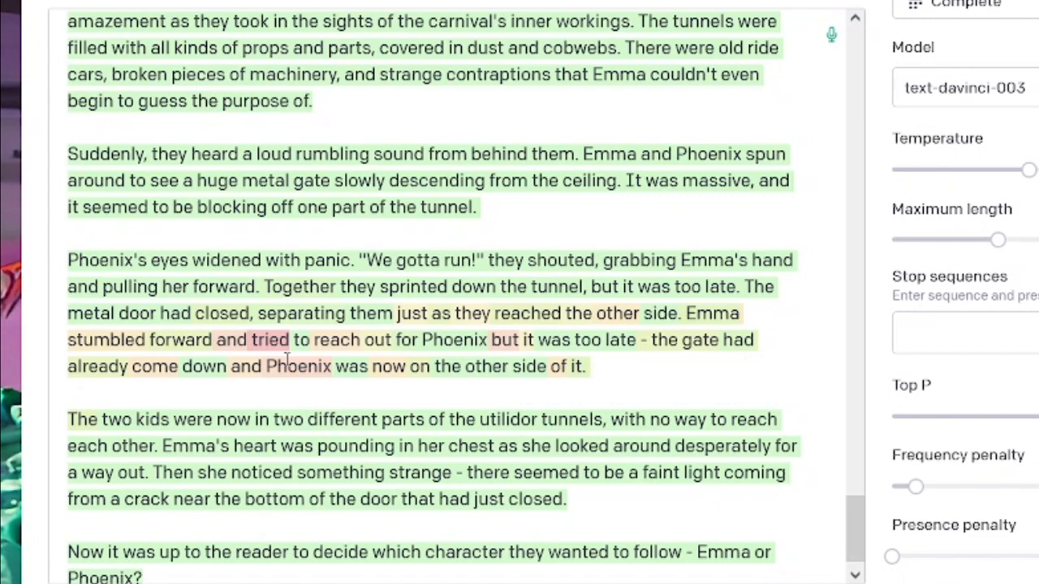
# Step: Review the newly generated draft of the scene, focusing on the paragraph where the gate separates Emma and Phoenix
pyautogui.scroll(2, 375, 296)
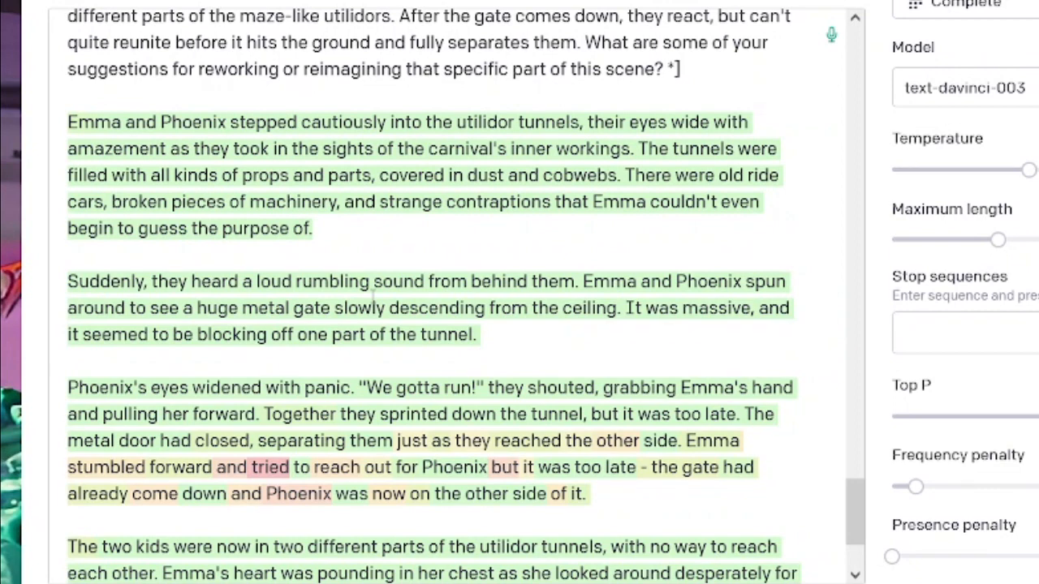
pyautogui.scroll(-1, 373, 299)
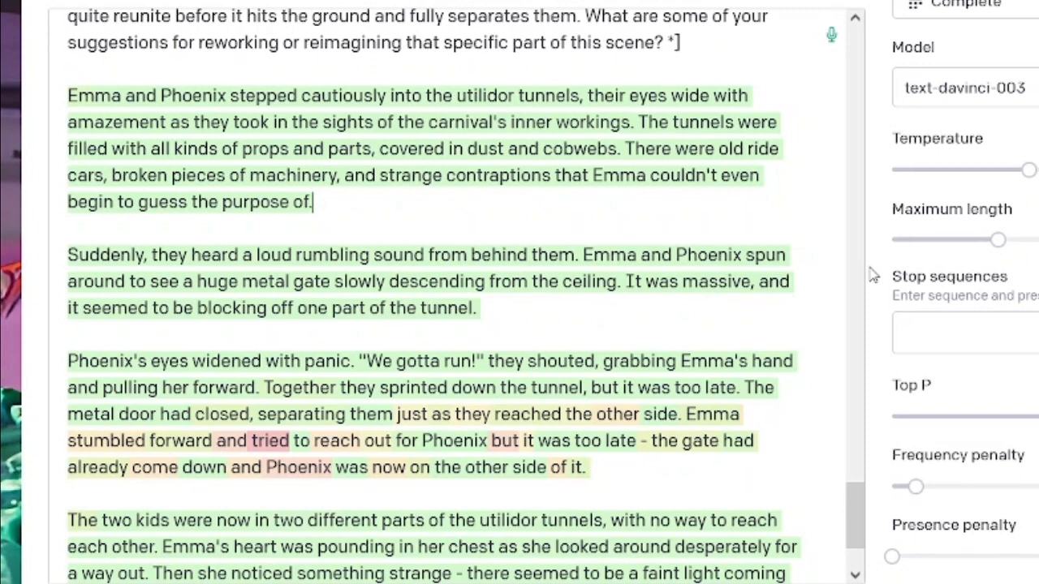
pyautogui.scroll(-3, 872, 276)
pyautogui.scroll(-3, 689, 297)
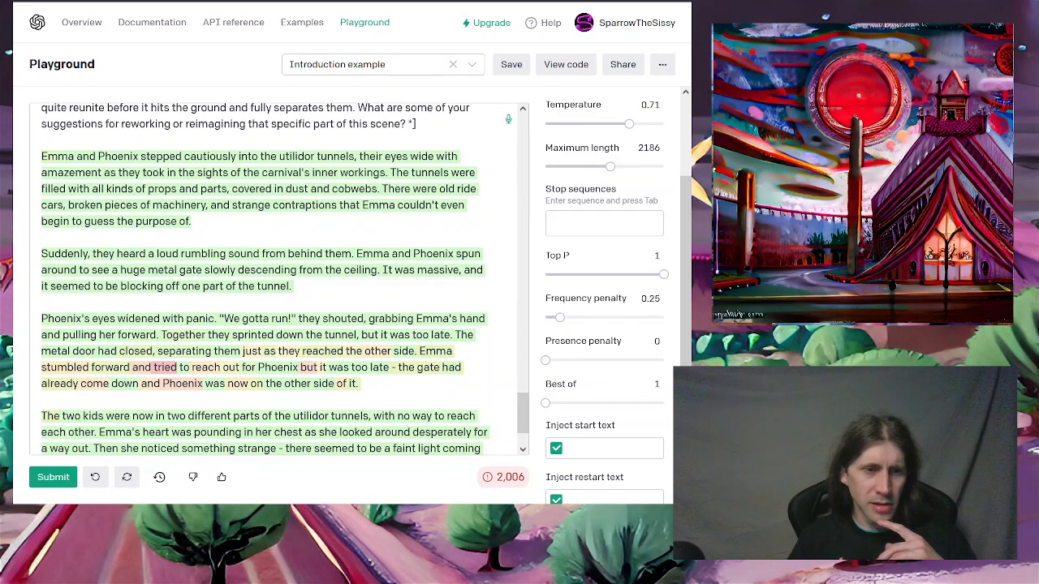
pyautogui.moveTo(42, 318); pyautogui.dragTo(400, 379)
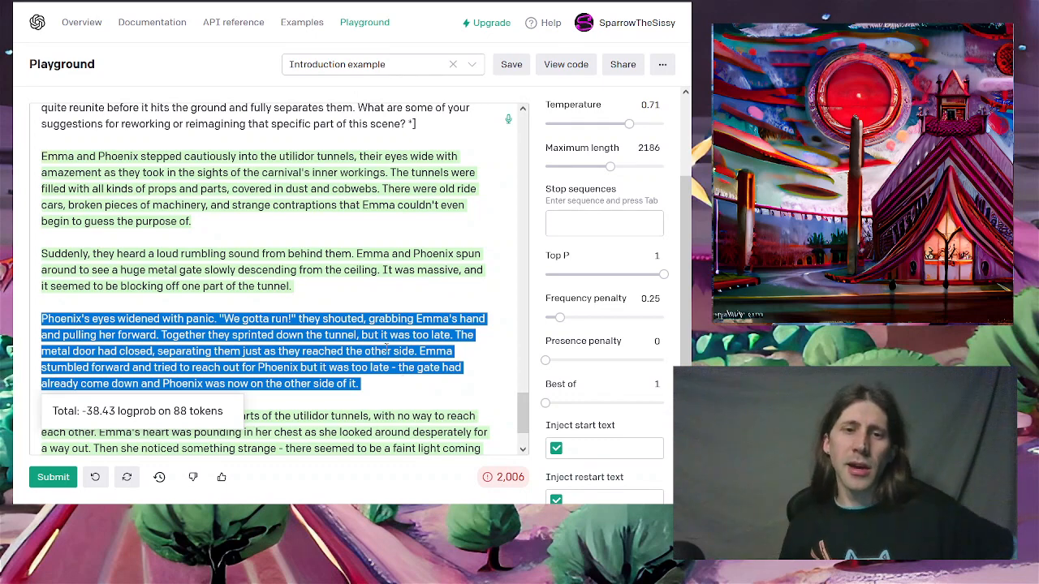
pyautogui.click(371, 295)
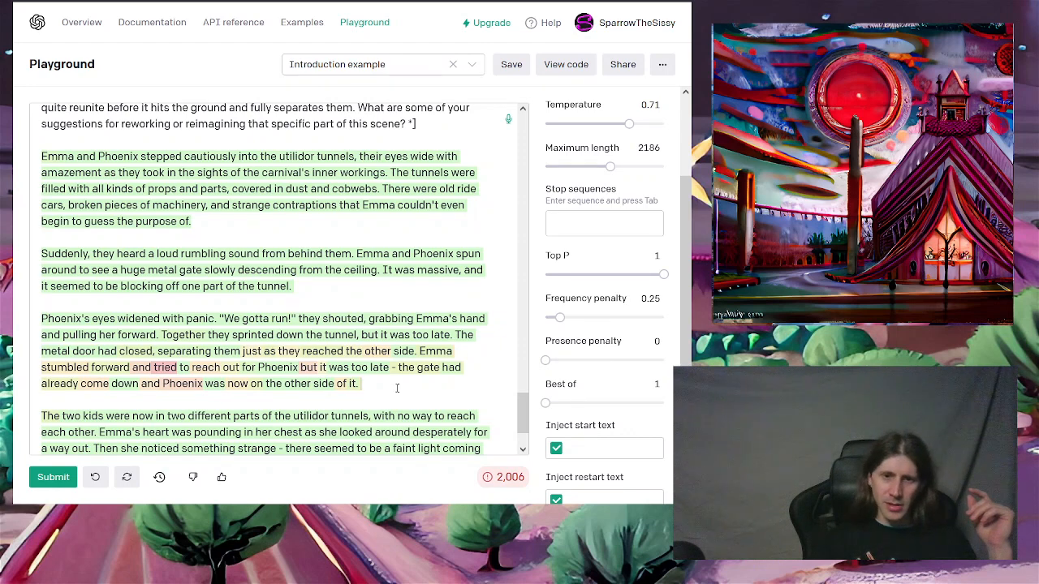
pyautogui.scroll(-1, 414, 391)
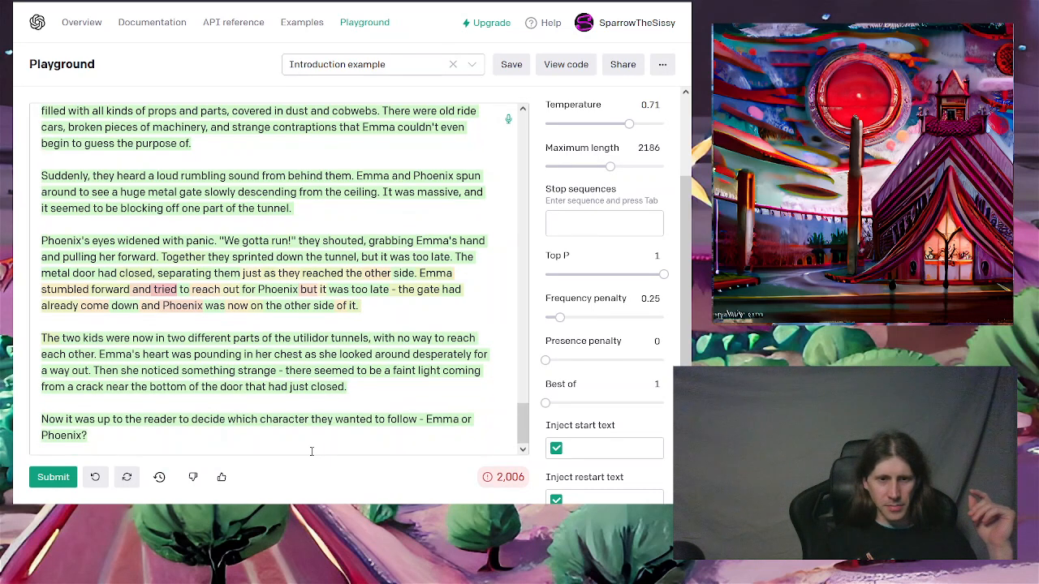
# Step: Select the entire story, from the opening daVinci brief to the last draft, and delete it to empty the prompt
pyautogui.moveTo(314, 446); pyautogui.dragTo(37, 108)
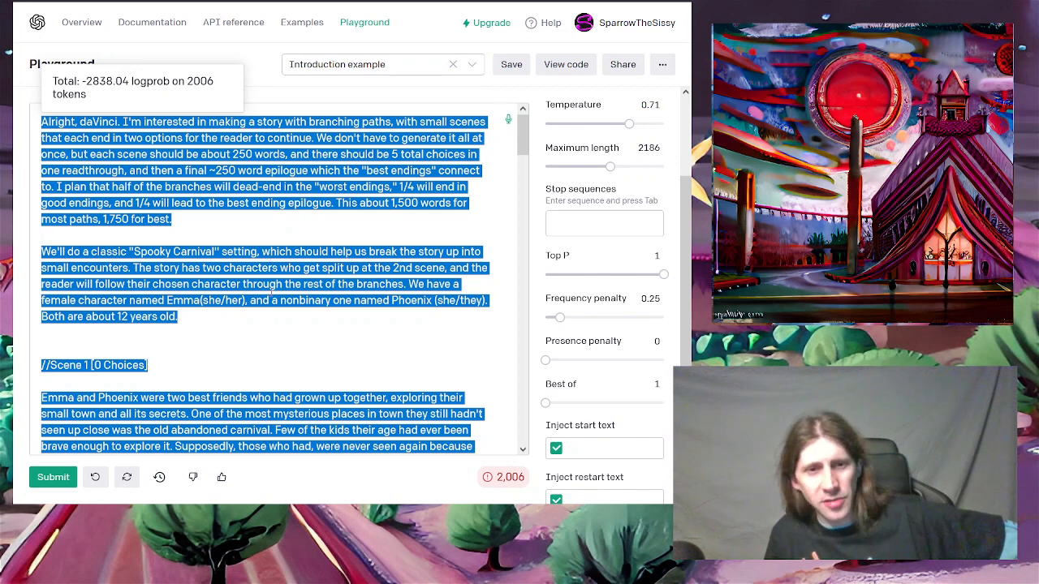
pyautogui.click(260, 333)
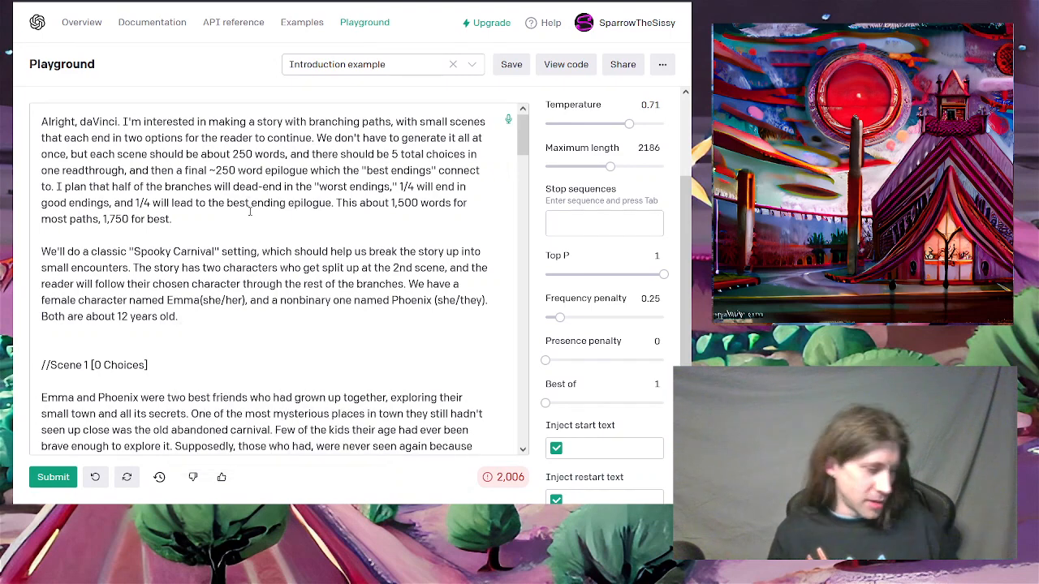
pyautogui.hotkey('ctrl', 'a')
pyautogui.press('Delete')
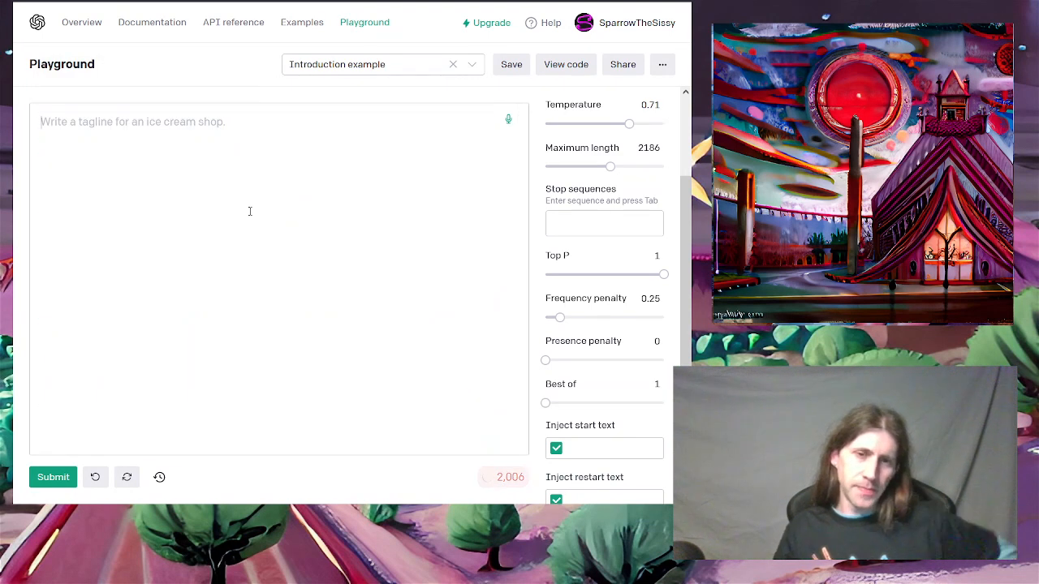